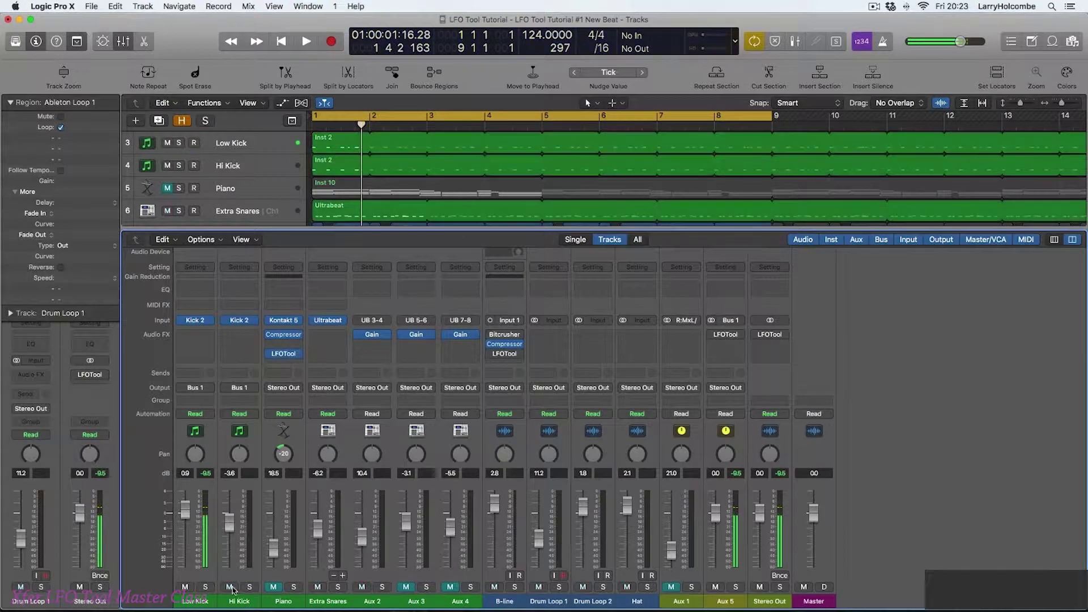
- Audition the Hi Kick channel in solo, and end with playback stopped and the solo off
click(249, 587)
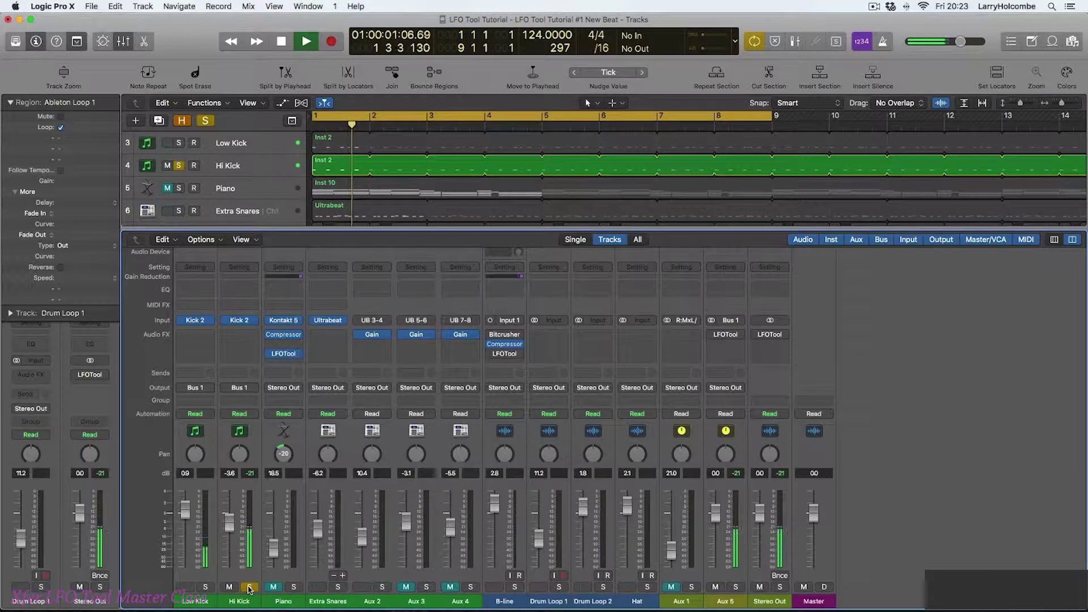
key(space)
click(249, 588)
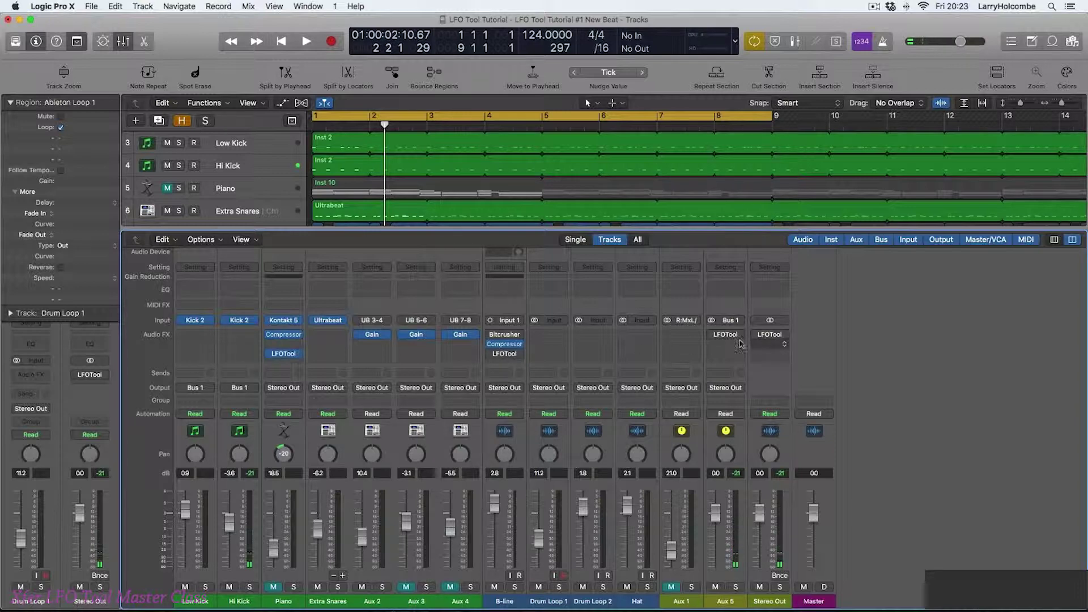
- Open LFOTool on Aux 5 with an enlarged window and a 1/4 rate, and show the played kick's waveform in the graph
click(721, 336)
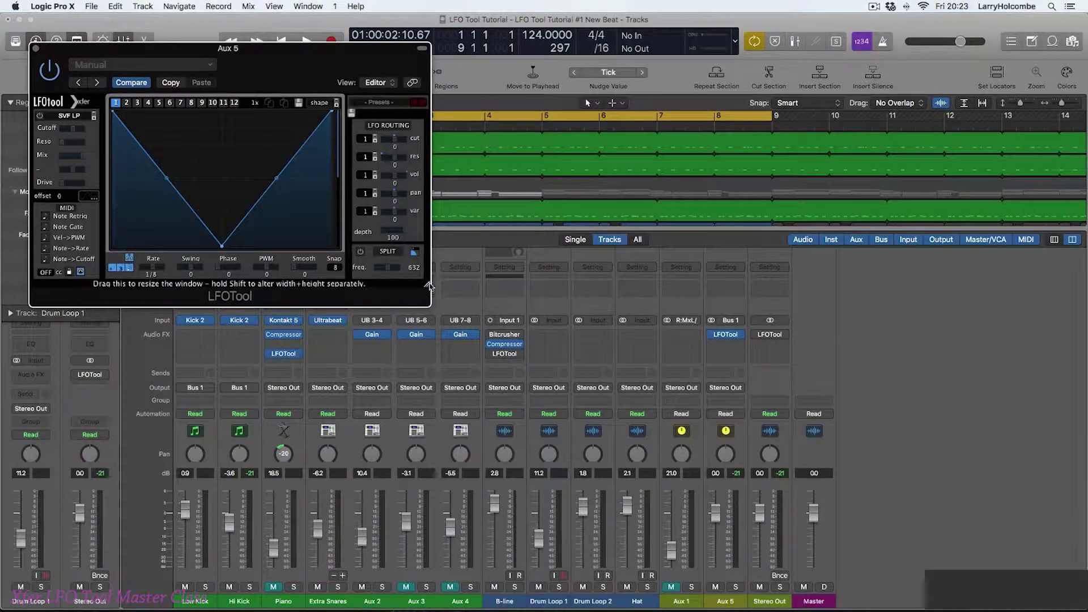
drag(428, 284, 671, 421)
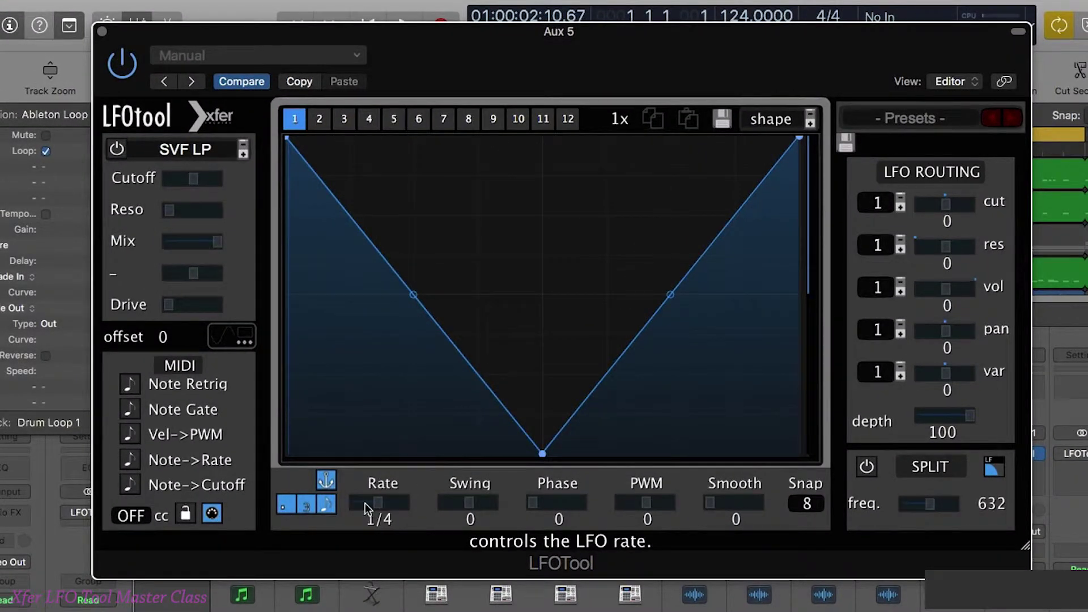
click(234, 339)
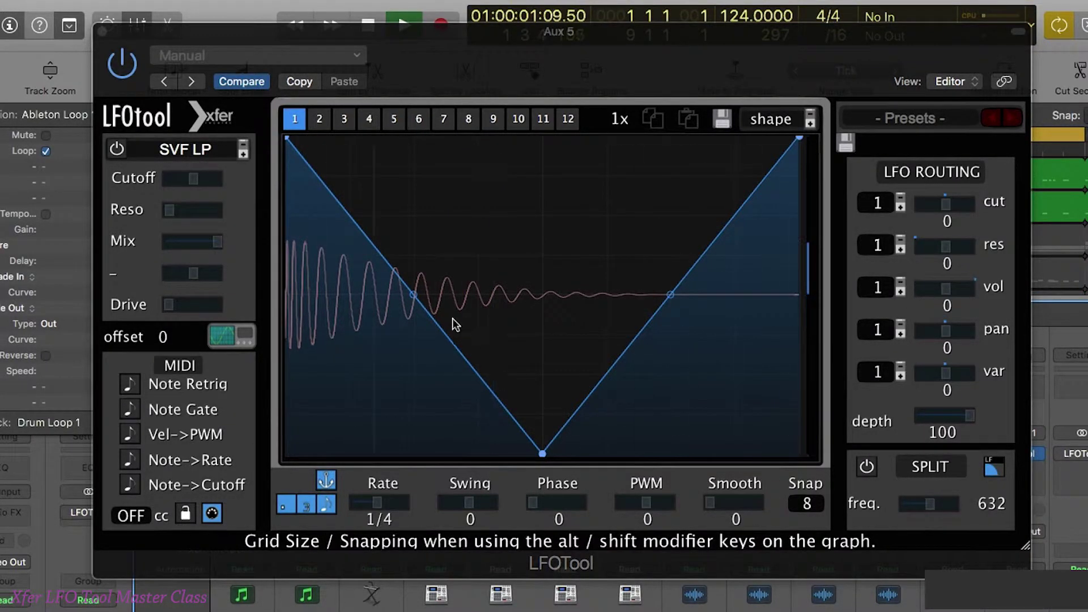
key(space)
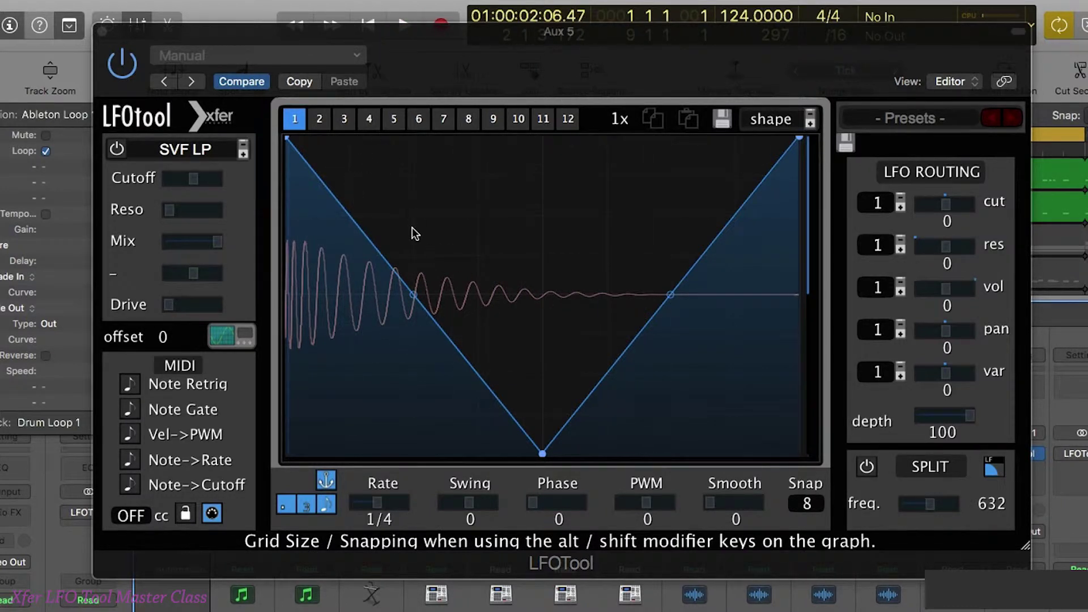
mouse_move(252, 167)
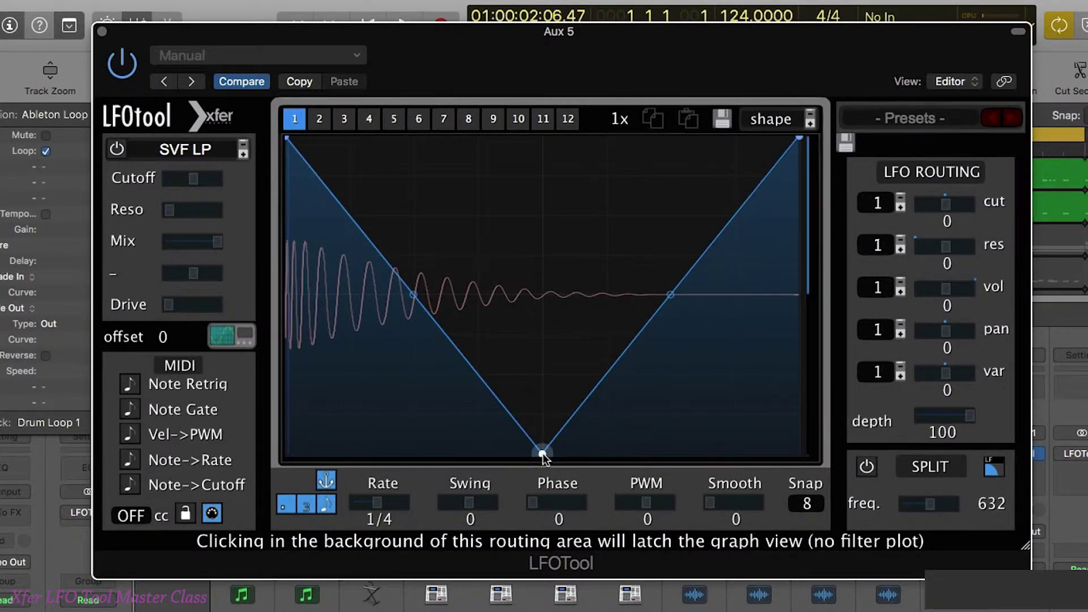
- Reshape LFO 1 to fall to zero early and stay there until the cycle's end, with volume routing at 100, and play it
drag(543, 453, 388, 453)
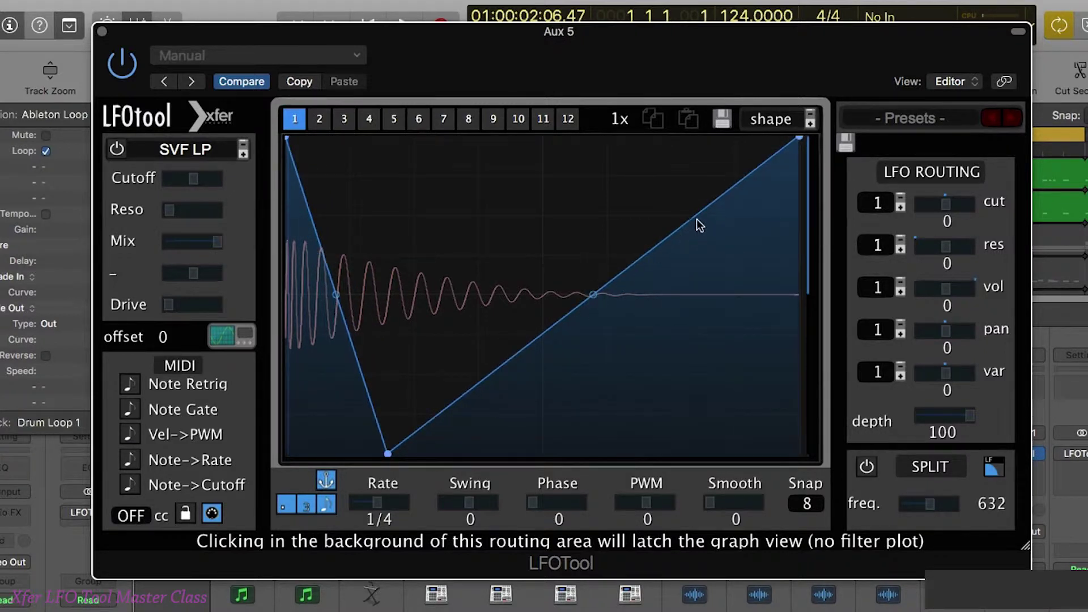
drag(702, 208, 753, 262)
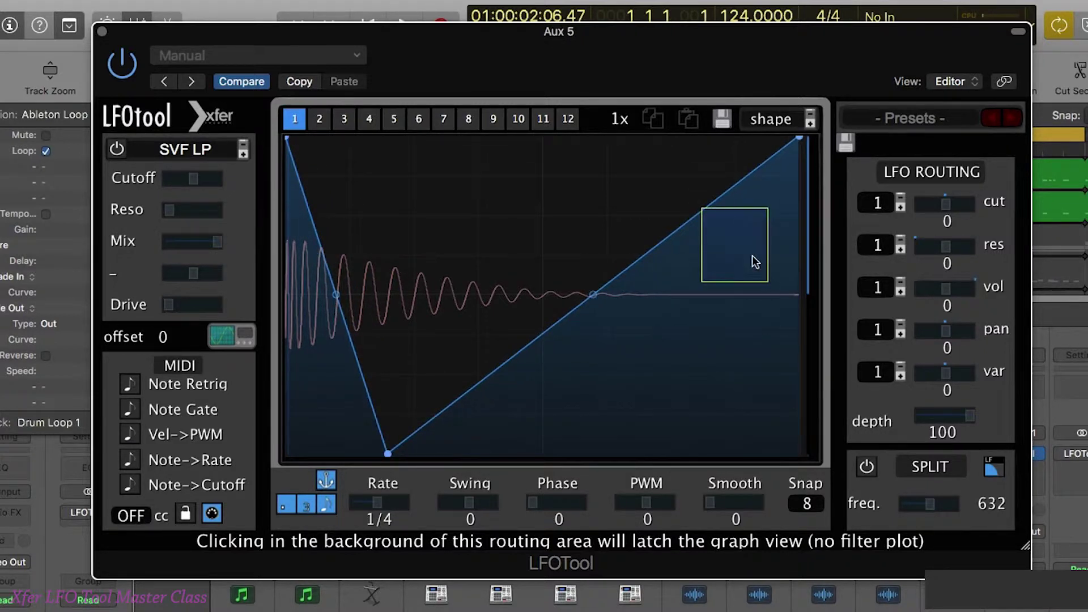
double_click(712, 199)
drag(712, 199, 798, 457)
click(967, 295)
key(space)
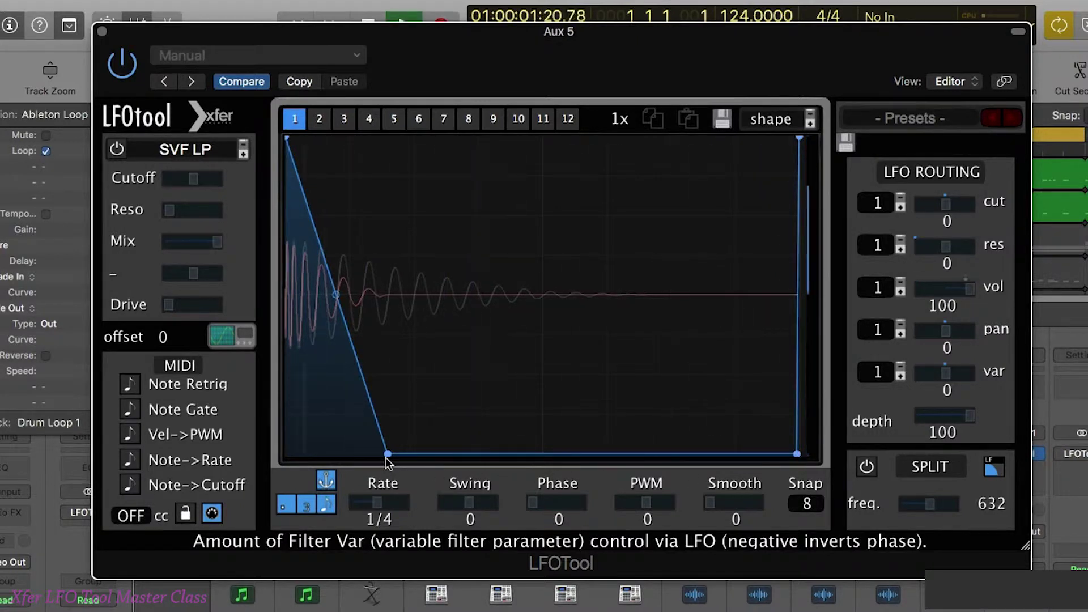
- Try shorter and longer kick fade-outs by shifting the LFO curve's lower corner point along the bottom of the graph
drag(383, 455, 337, 457)
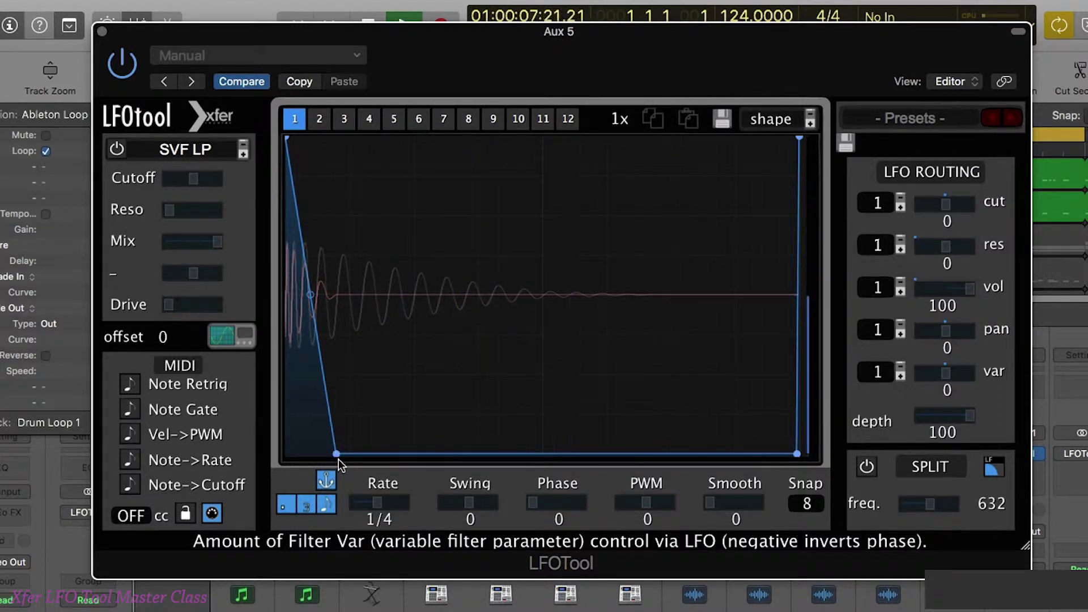
drag(338, 454, 517, 454)
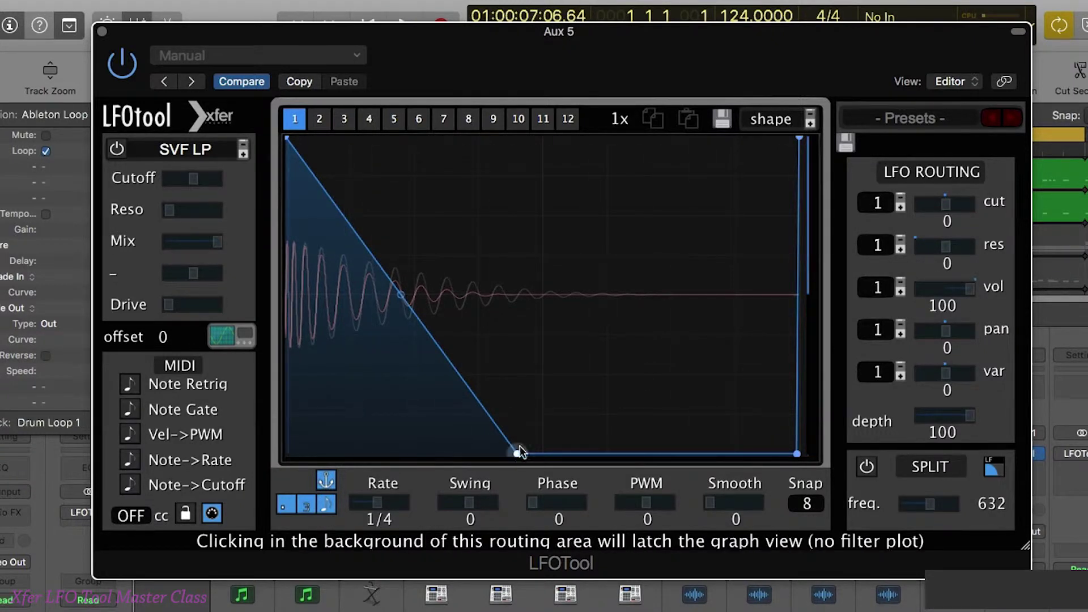
drag(518, 449, 509, 455)
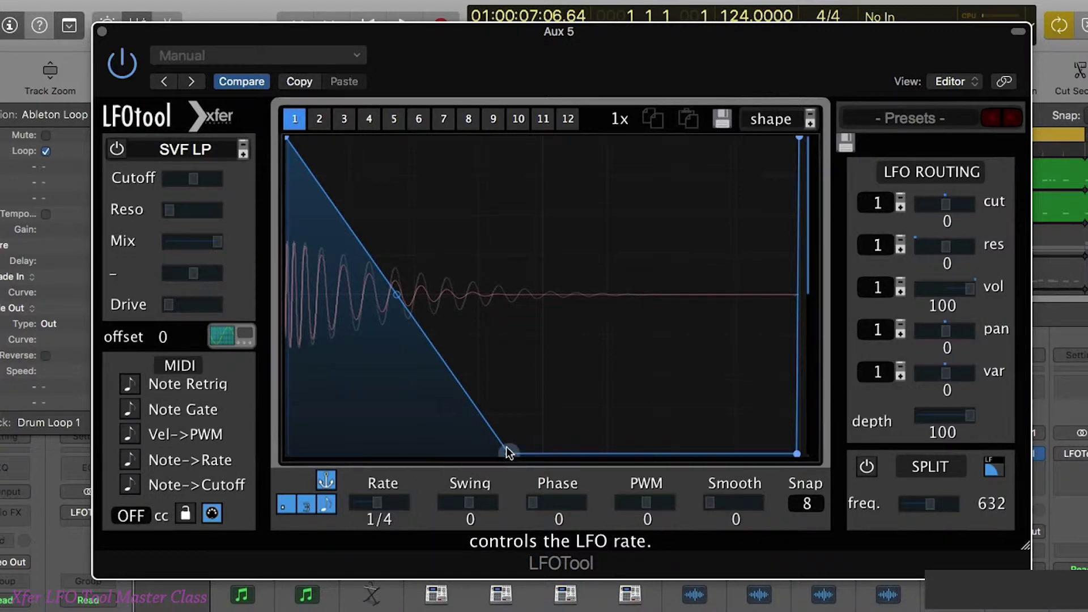
drag(509, 452, 471, 466)
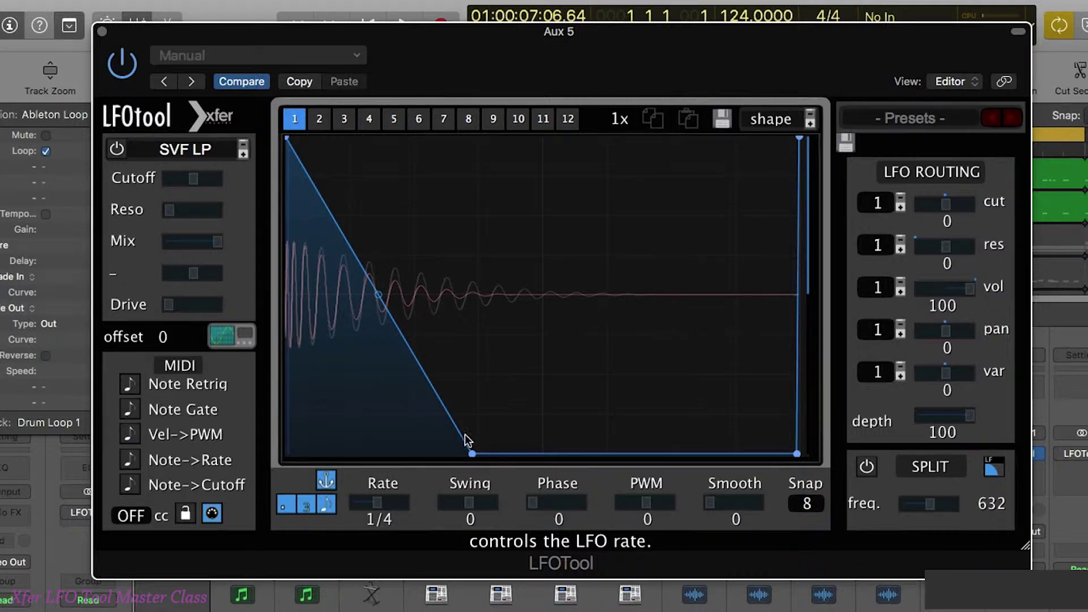
- Rebuild the LFO curve as a brief early dip to about half level, holding full level for the rest of the cycle
drag(472, 452, 307, 300)
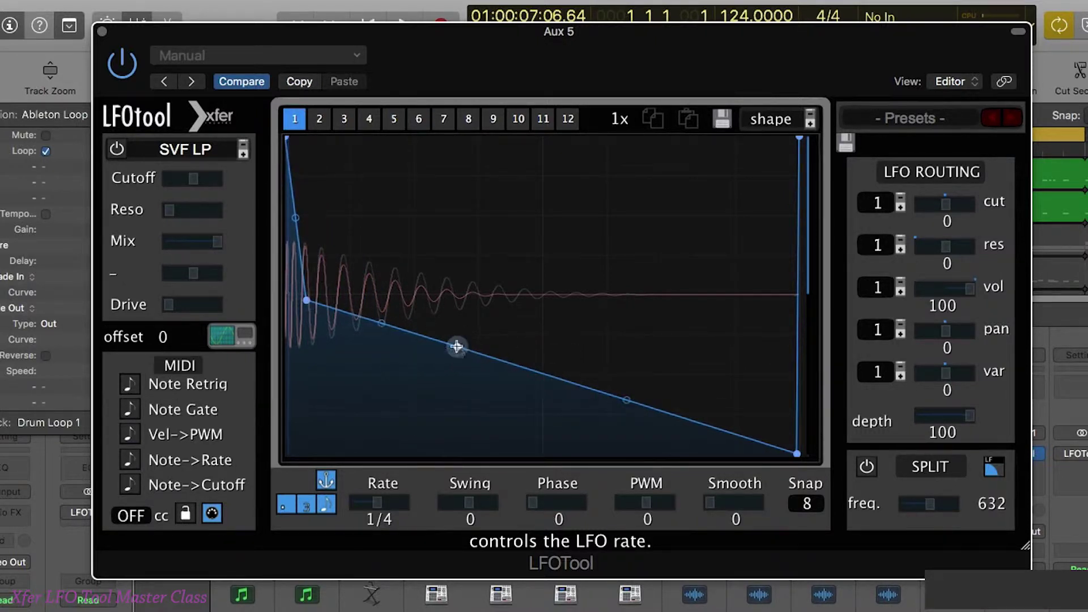
drag(457, 347, 372, 138)
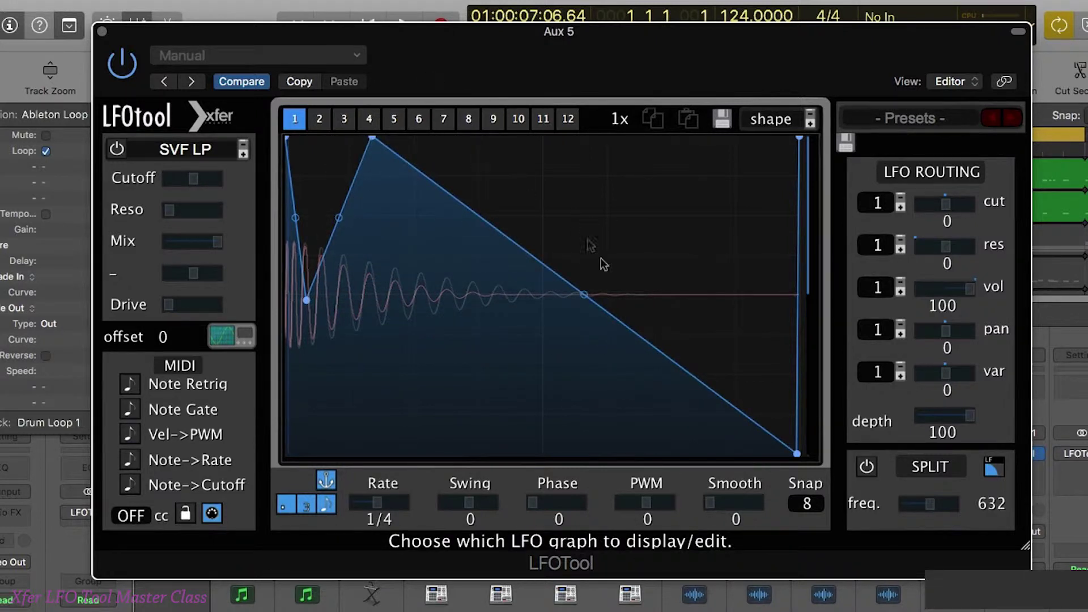
drag(705, 389, 740, 269)
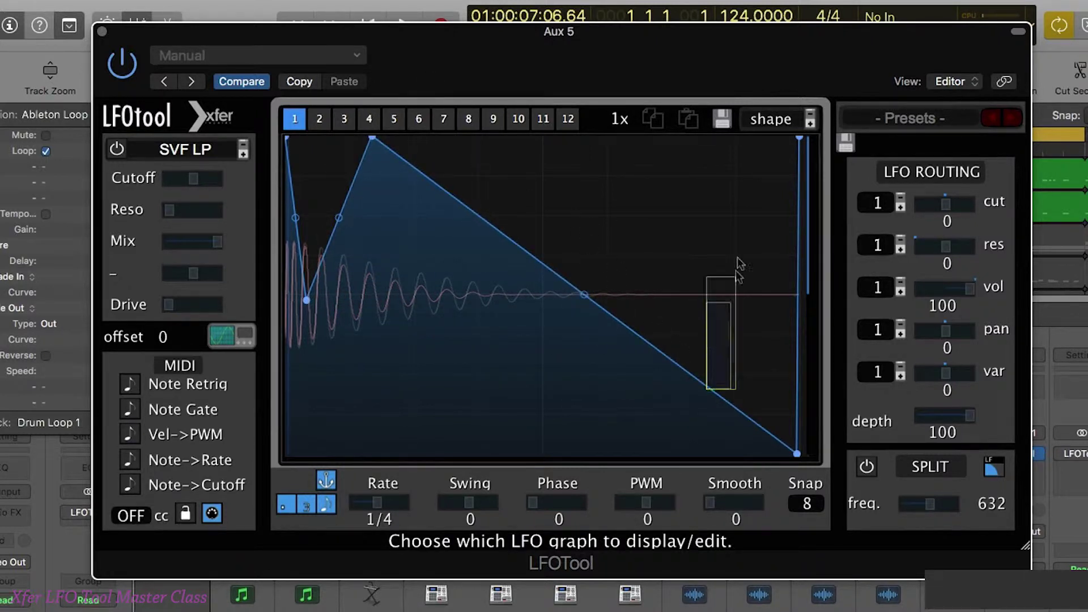
double_click(698, 381)
drag(697, 381, 795, 137)
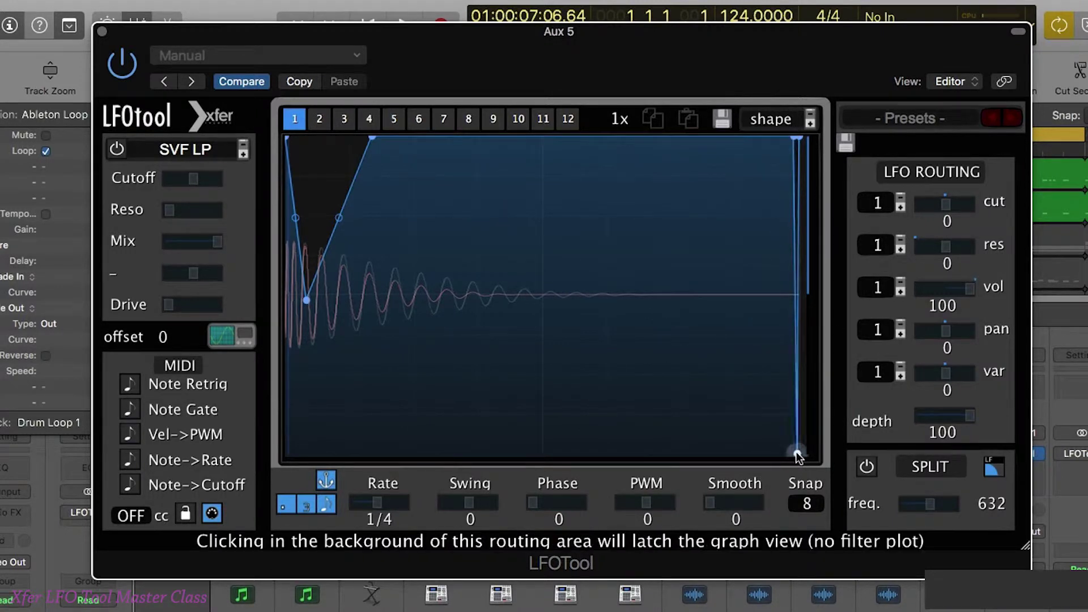
double_click(797, 453)
- Deepen the early dip to about one third level, widen it slightly, and compare the playing kick with LFOTool bypassed
drag(371, 138, 379, 138)
drag(304, 295, 307, 351)
key(space)
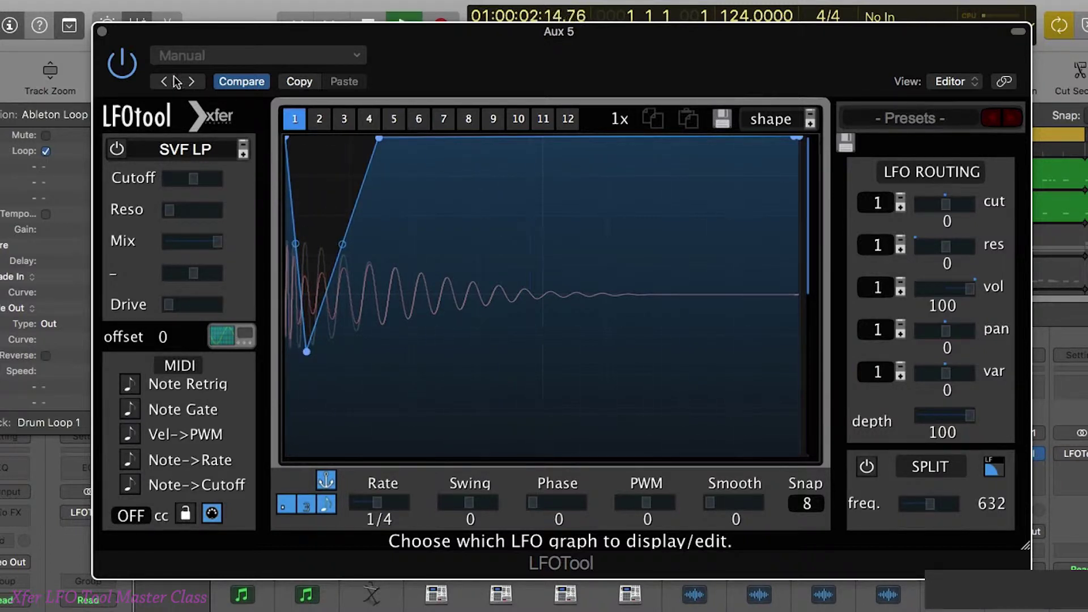
click(117, 66)
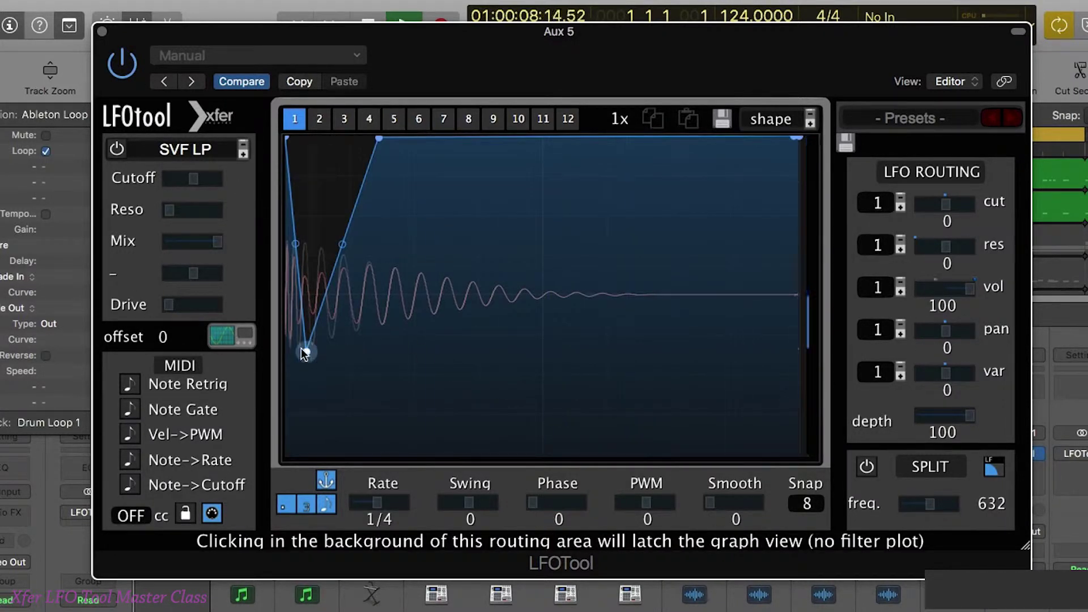
- Test a shallow dip, then stretch its recovery and deepen it to about half level, comparing the kick with LFOTool bypassed
drag(305, 350, 334, 183)
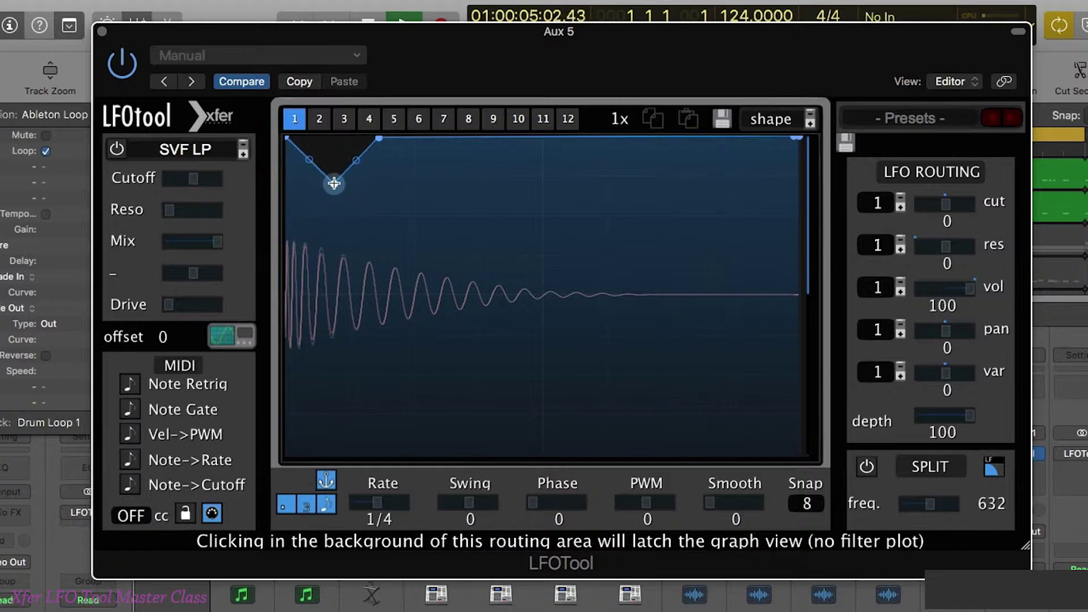
drag(379, 138, 487, 146)
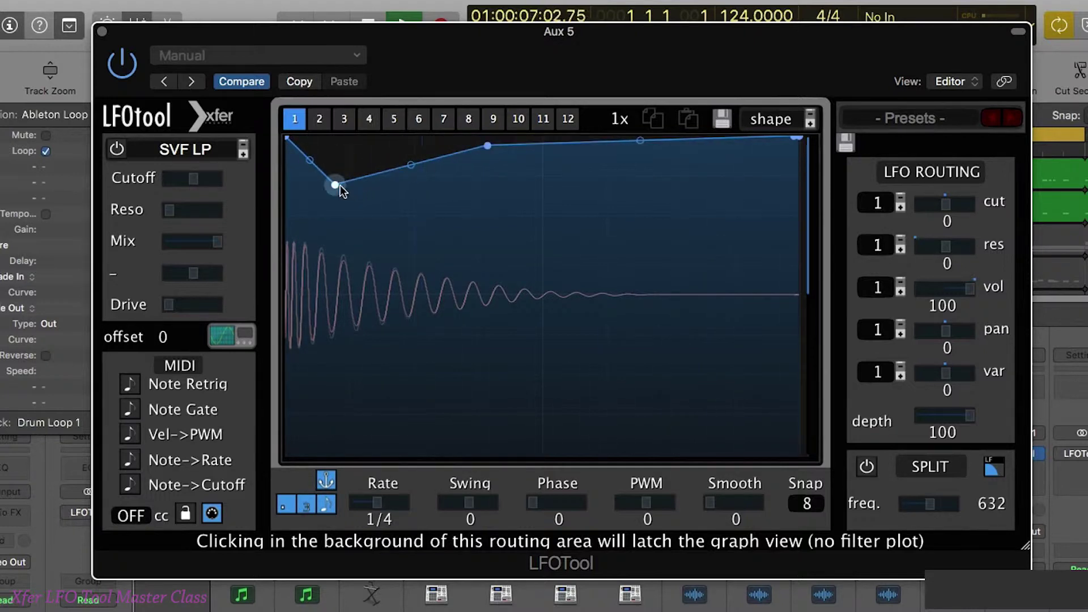
drag(339, 186, 348, 286)
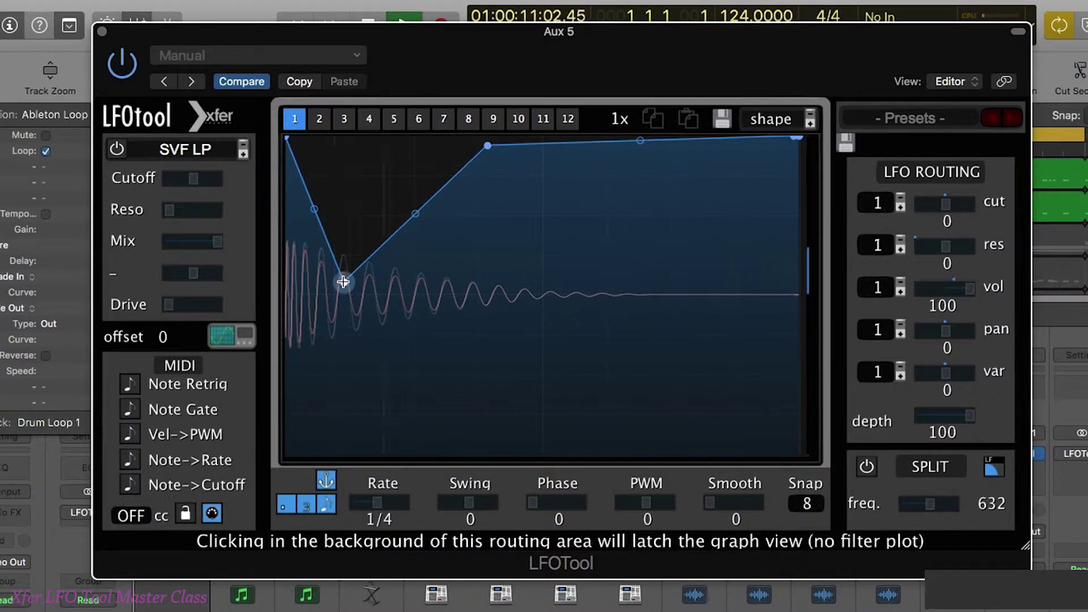
mouse_move(243, 185)
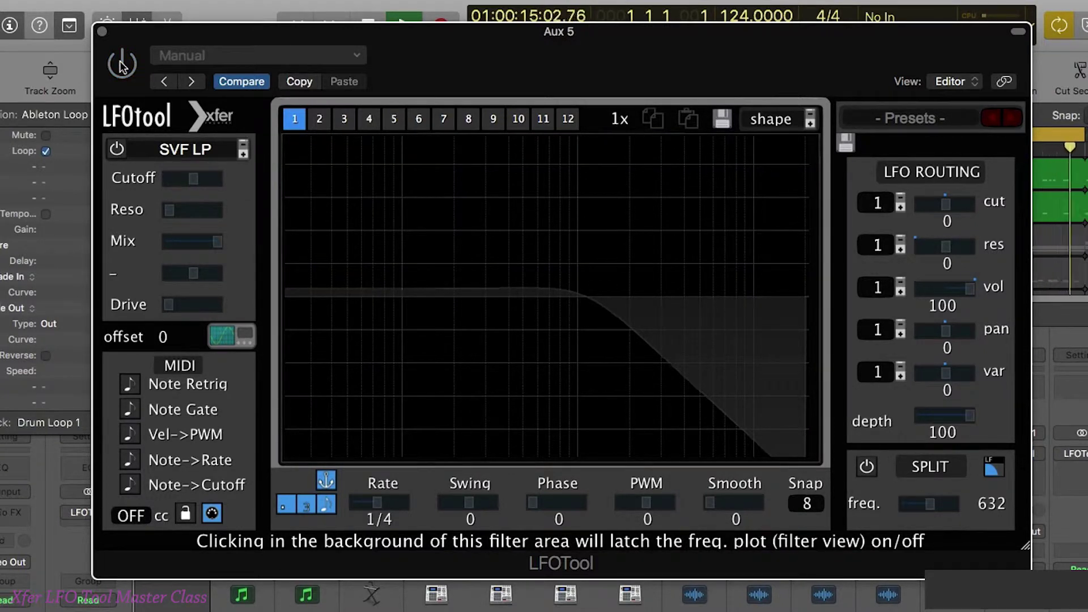
mouse_move(1005, 248)
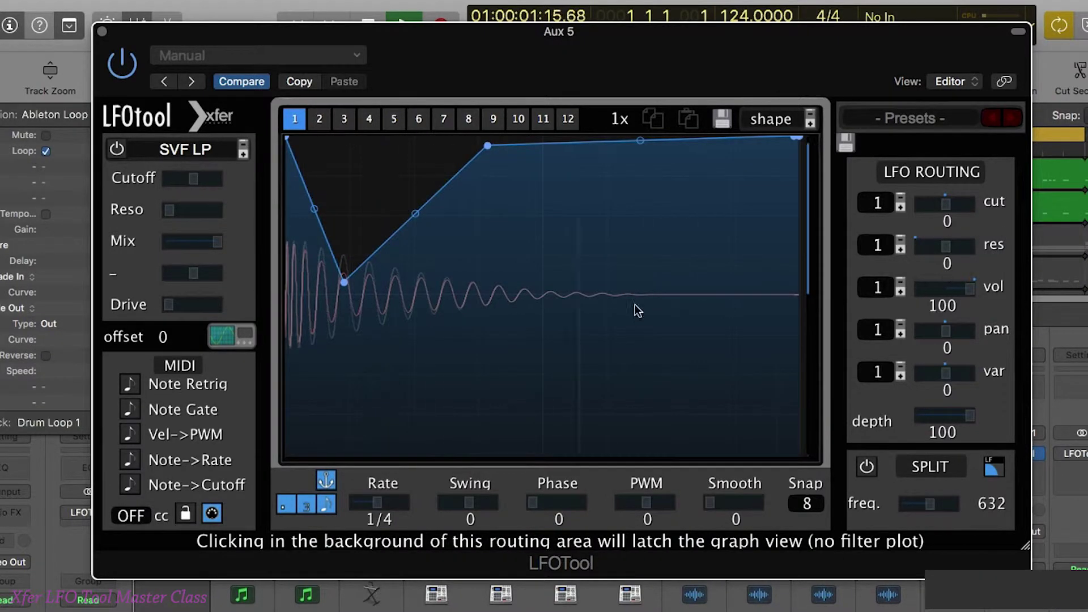
key(space)
- Replace the dip with a quick rise from just under half level to full at the cycle's start, and play it
drag(344, 282, 365, 138)
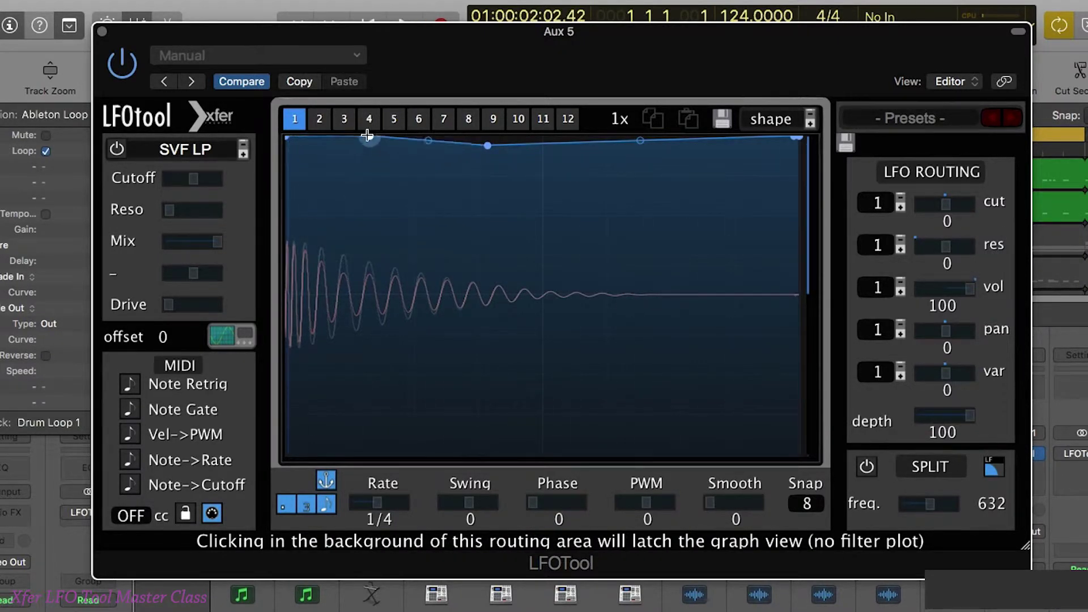
drag(284, 134, 298, 316)
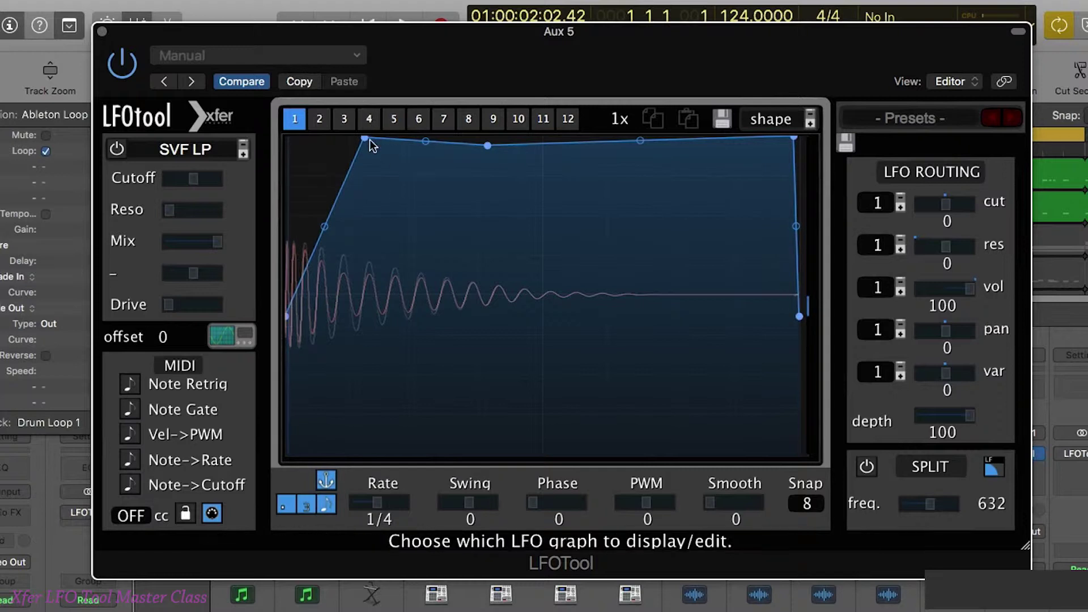
drag(366, 140, 345, 137)
key(space)
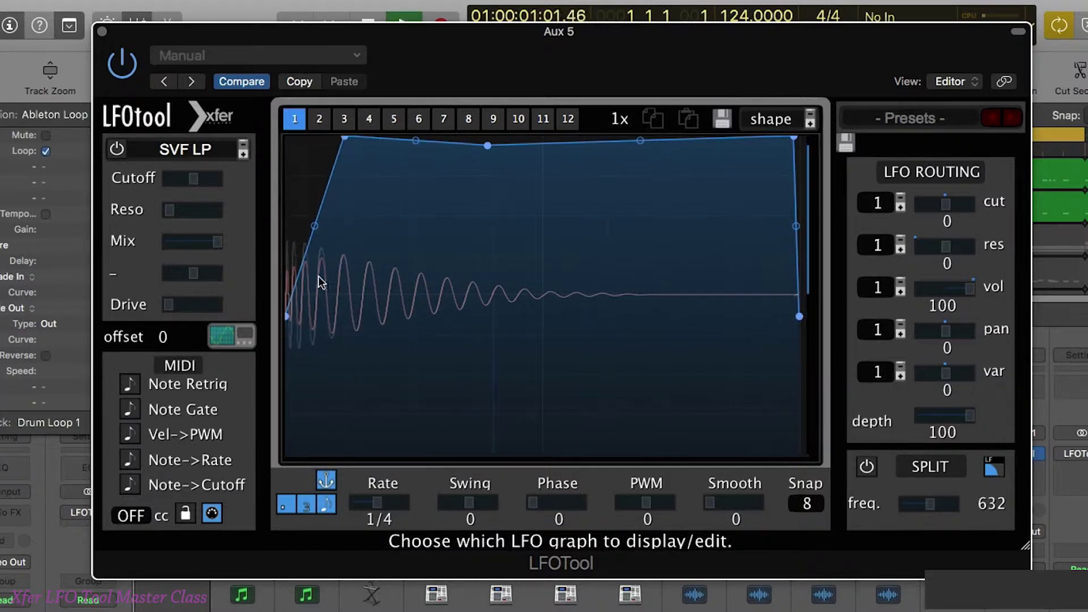
- Lower the curve's starting level to about one fifth and bend the opening rise inward, testing a long ramp before shortening it
drag(288, 316, 287, 397)
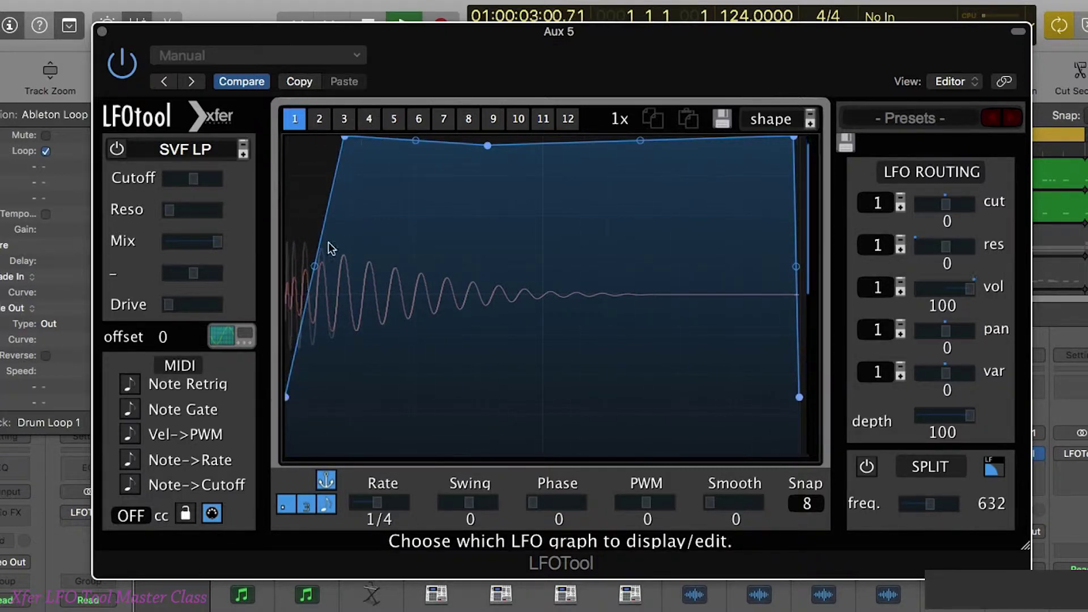
drag(345, 138, 460, 138)
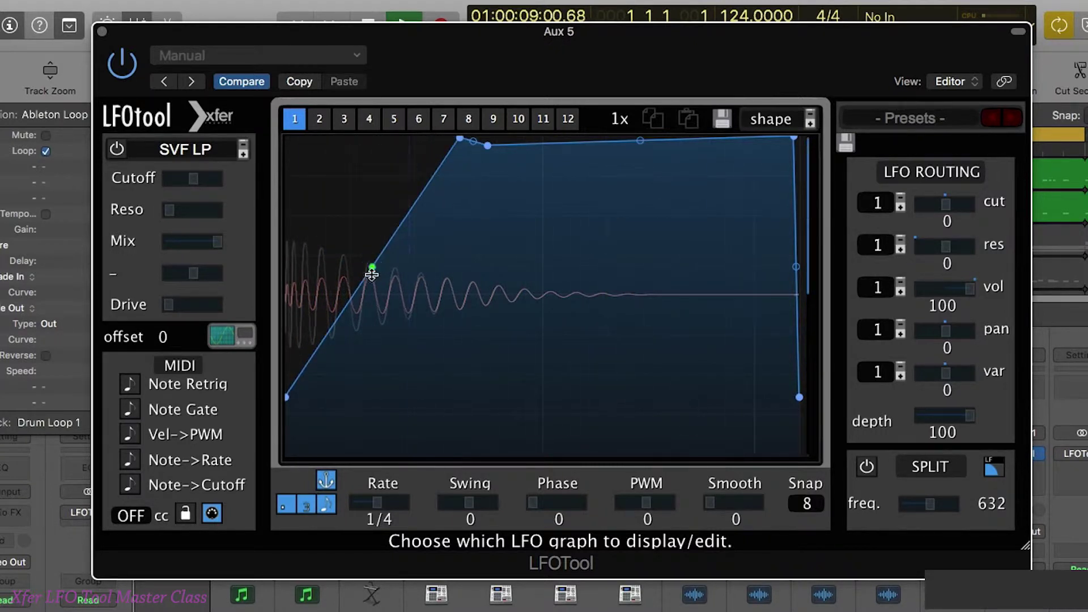
drag(372, 275, 372, 308)
drag(460, 138, 339, 137)
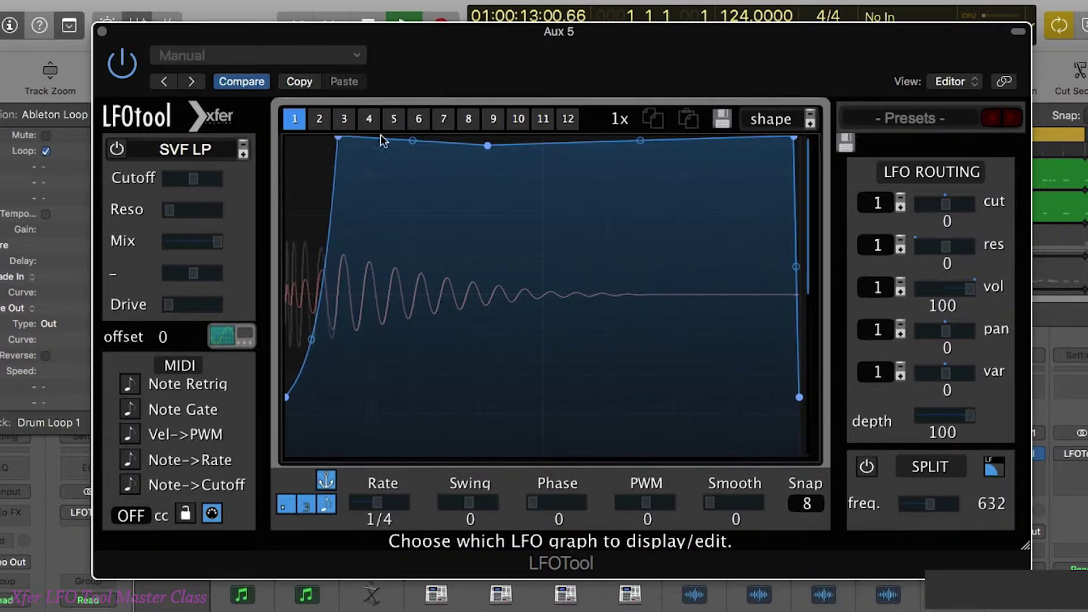
- Flatten the curve's top at full level, shorten the opening rise further, and raise its starting level to just over one third
drag(478, 145, 484, 138)
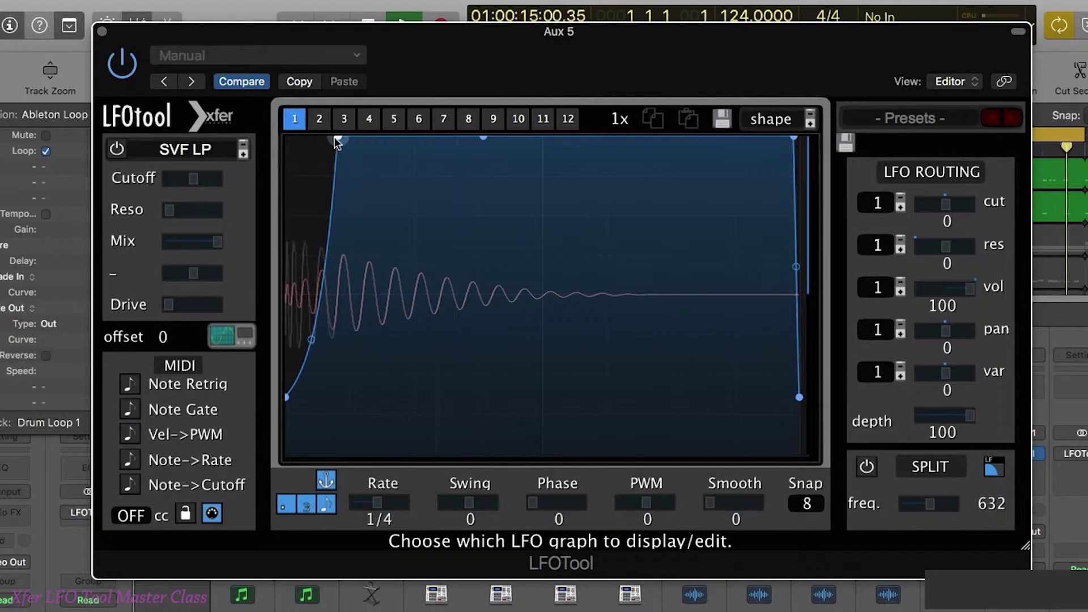
drag(339, 137, 318, 137)
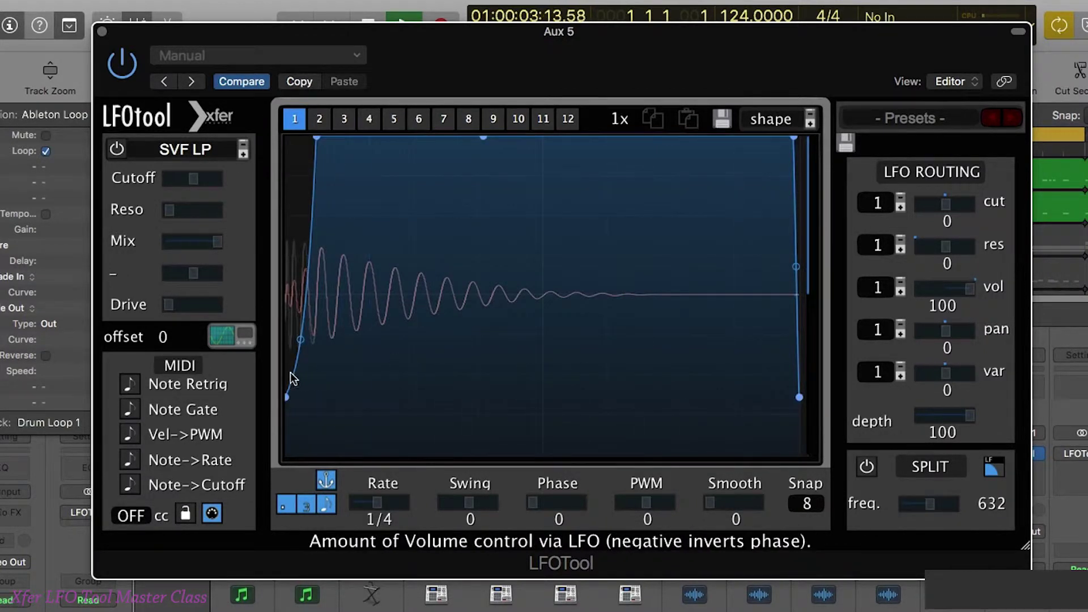
drag(287, 397, 286, 340)
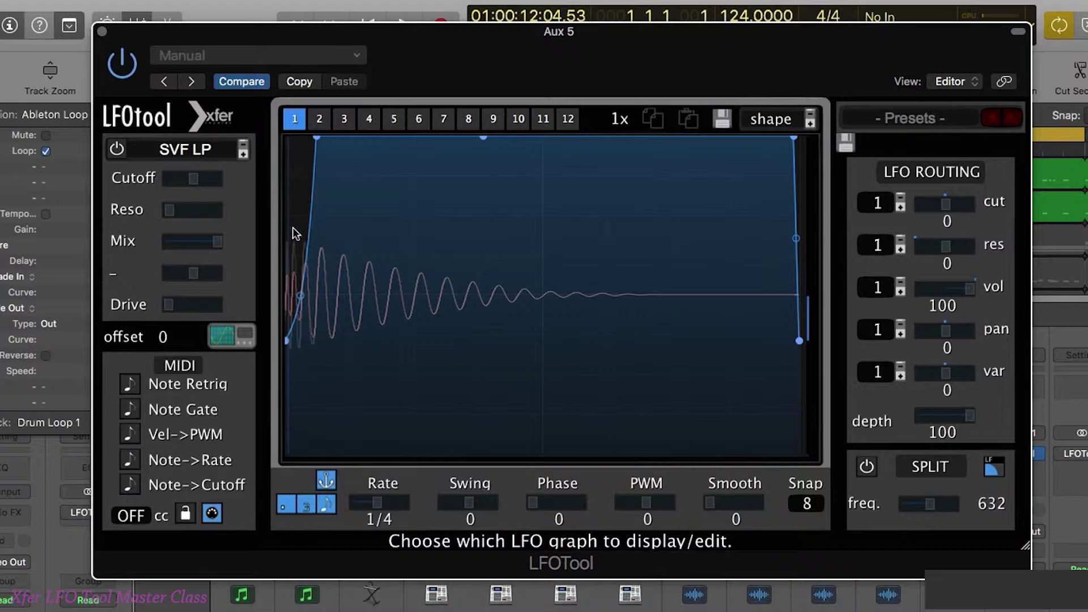
- Start the curve at full level, add a point on its top edge, and pull the middle point to zero for a V-shaped dip
drag(288, 339, 283, 100)
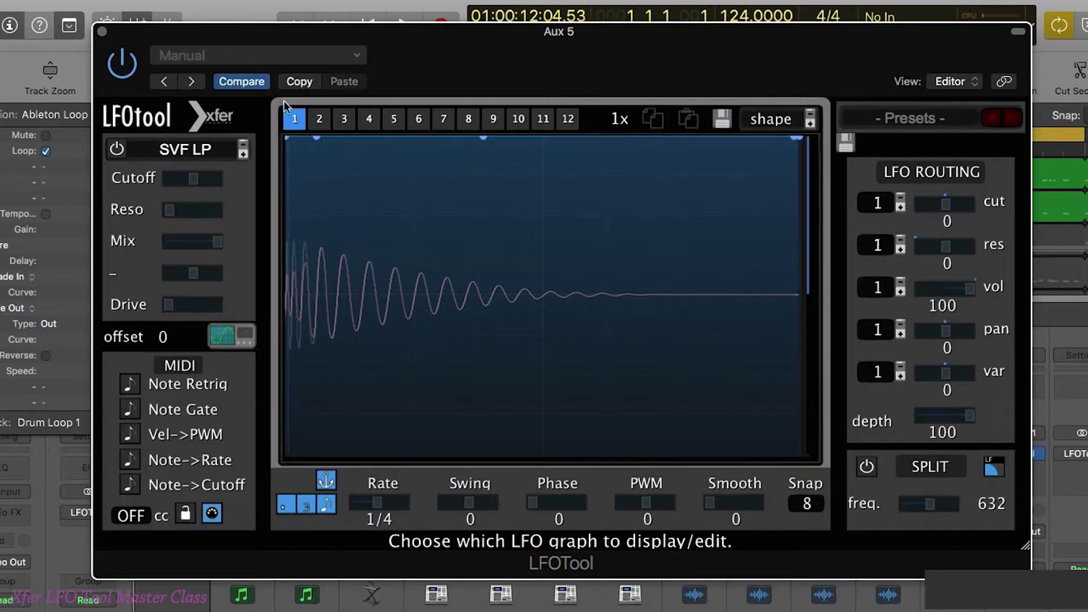
double_click(417, 138)
drag(484, 138, 561, 454)
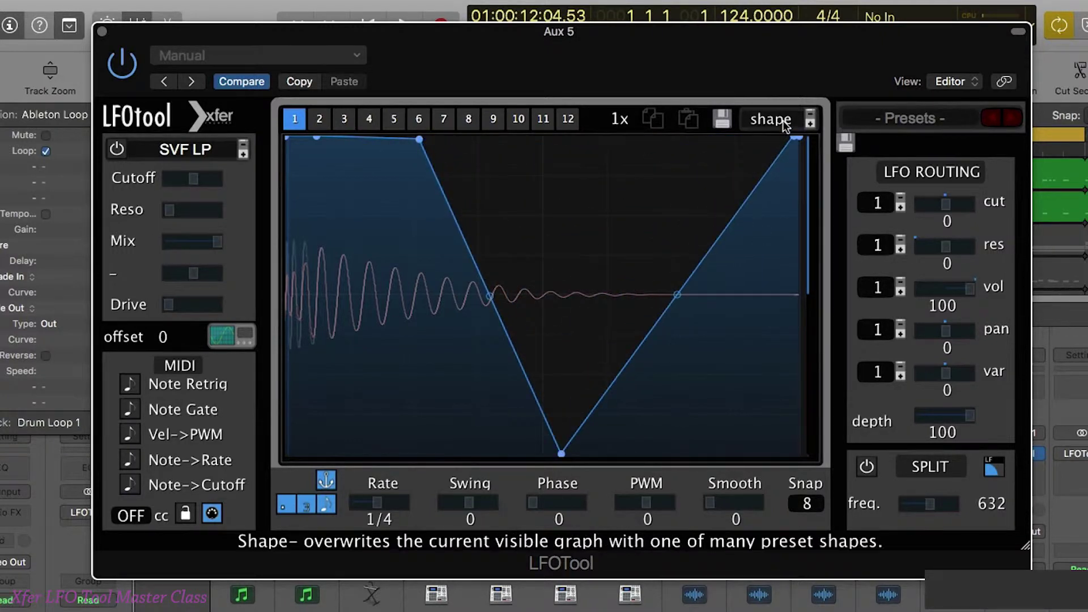
- Hold the Aux 5 curve at zero from just before mid-cycle until near the end, finishing with a steep rise to full level
drag(788, 137, 775, 454)
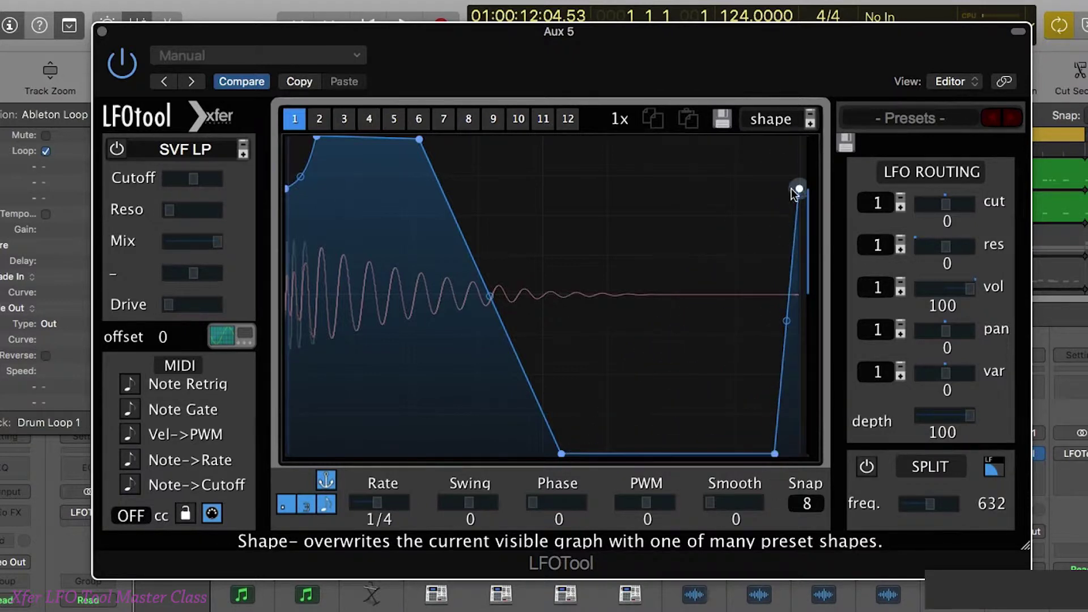
drag(792, 191, 810, 98)
drag(561, 454, 539, 457)
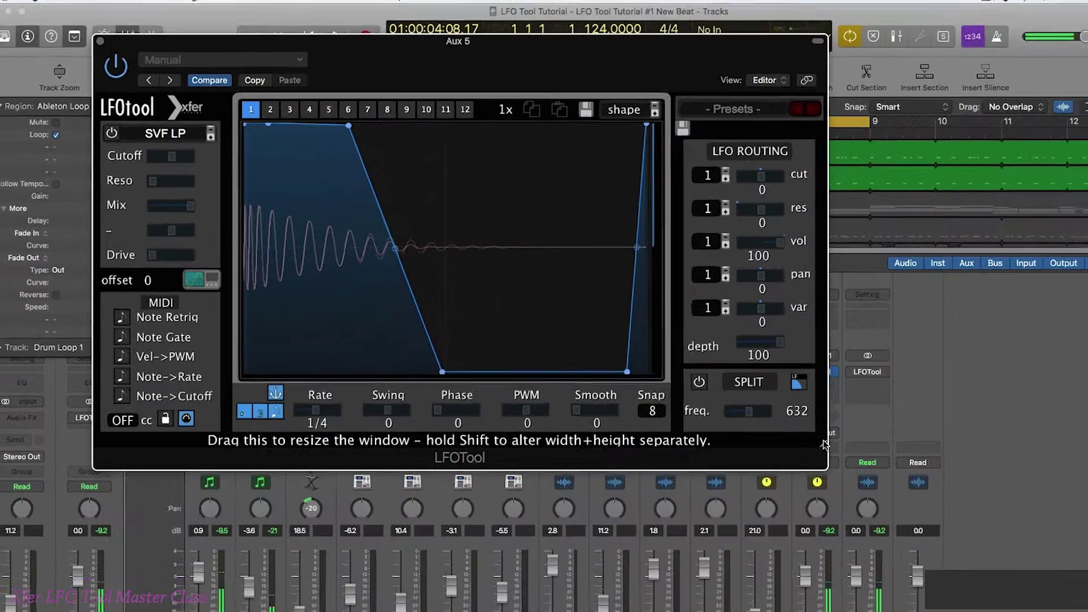
- Shrink and move the Aux 5 LFOTool window clear of the mixer, and solo the B-line channel for playback with the kick
drag(1025, 545, 888, 480)
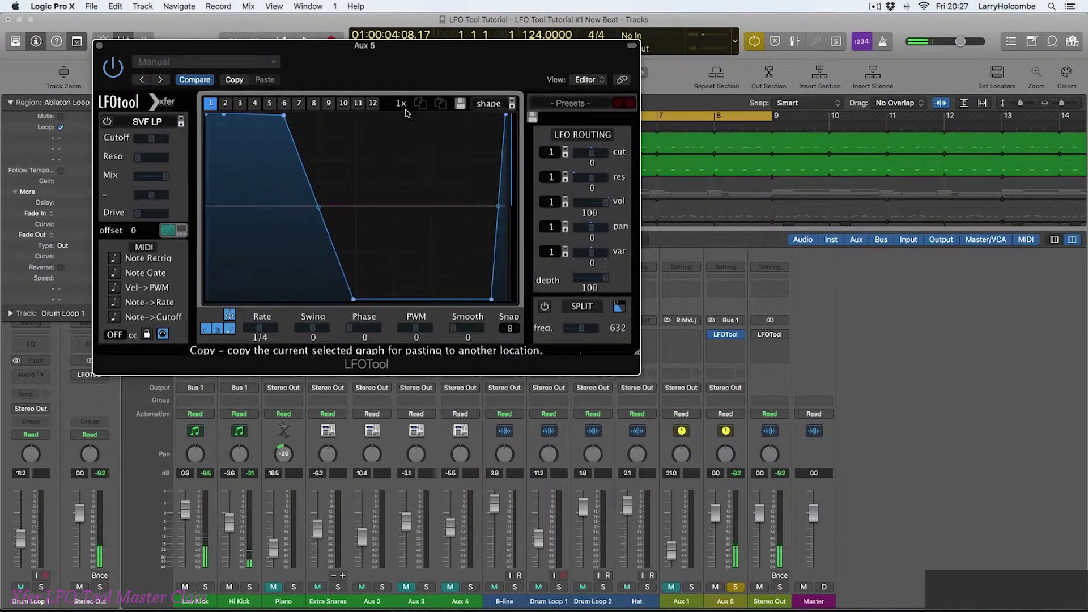
drag(405, 46, 583, 20)
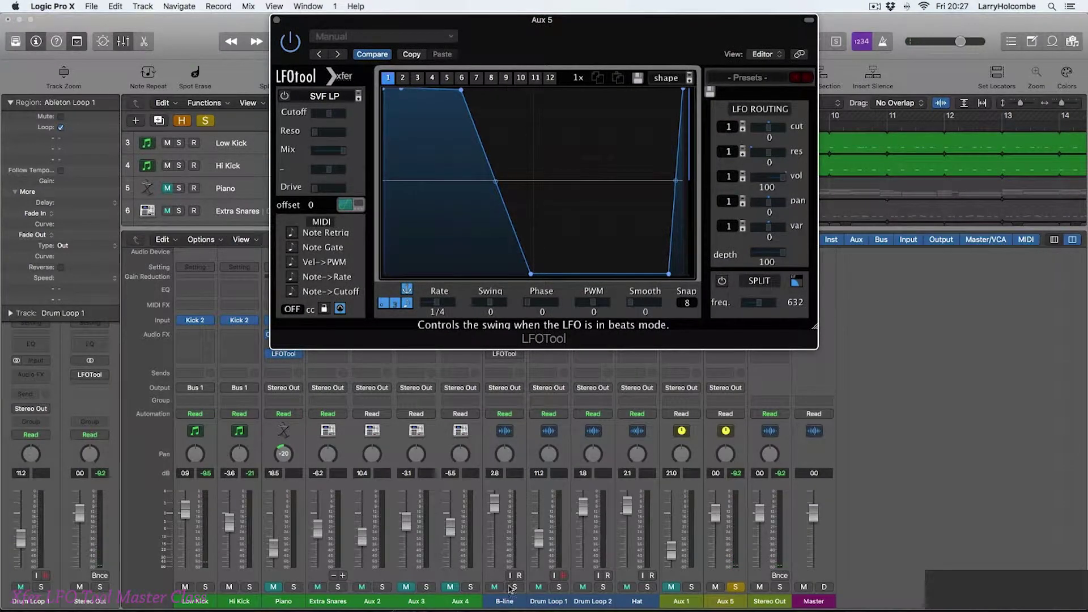
click(514, 587)
key(space)
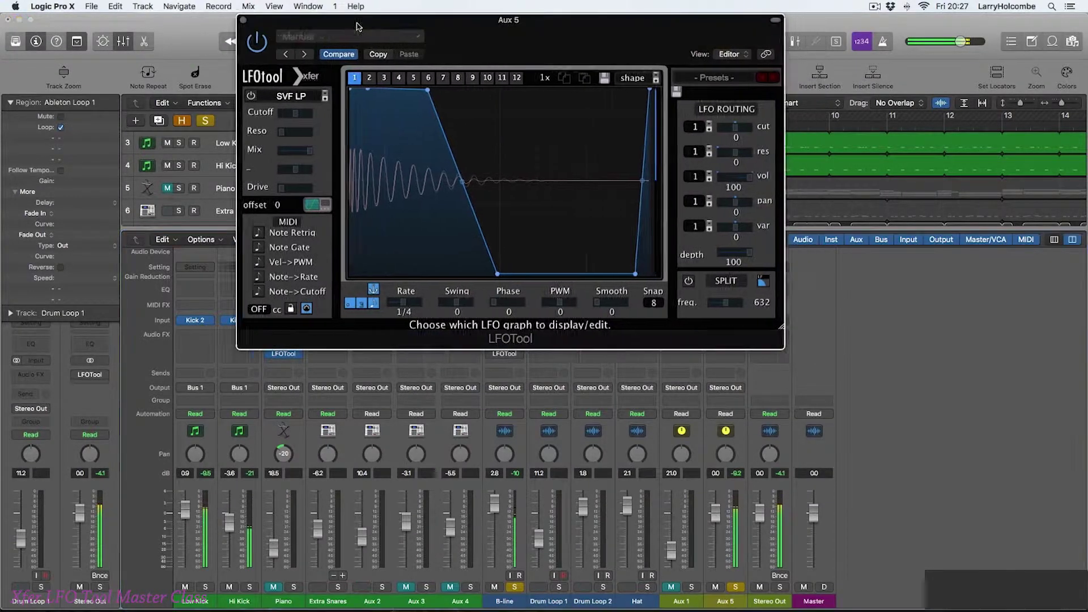
drag(420, 26, 283, 20)
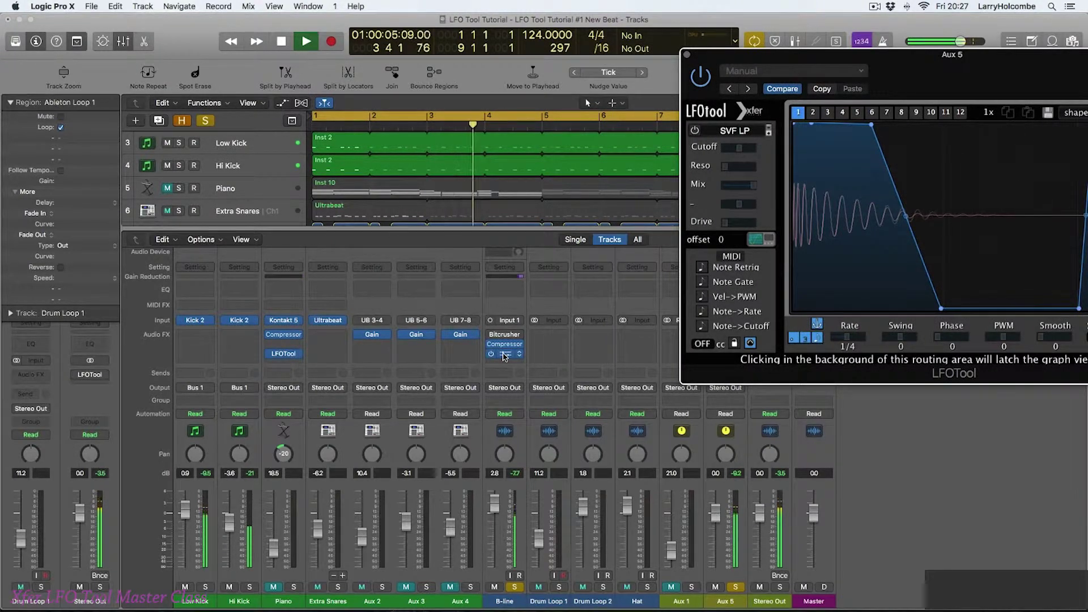
- Open the LFOTool on the B-line channel and reset it with the Init preset
click(504, 354)
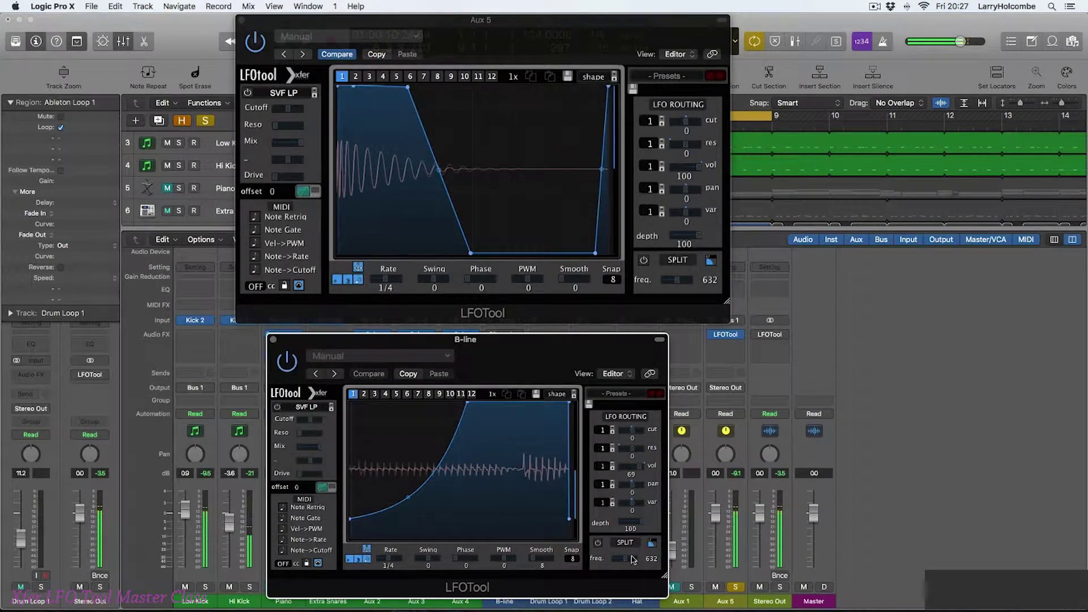
click(623, 393)
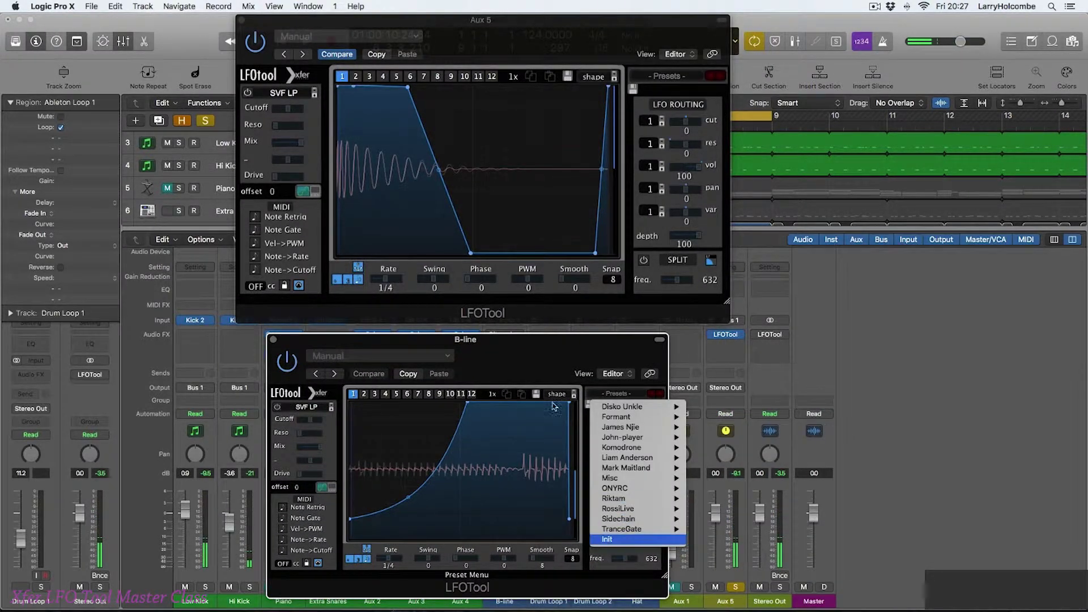
click(634, 541)
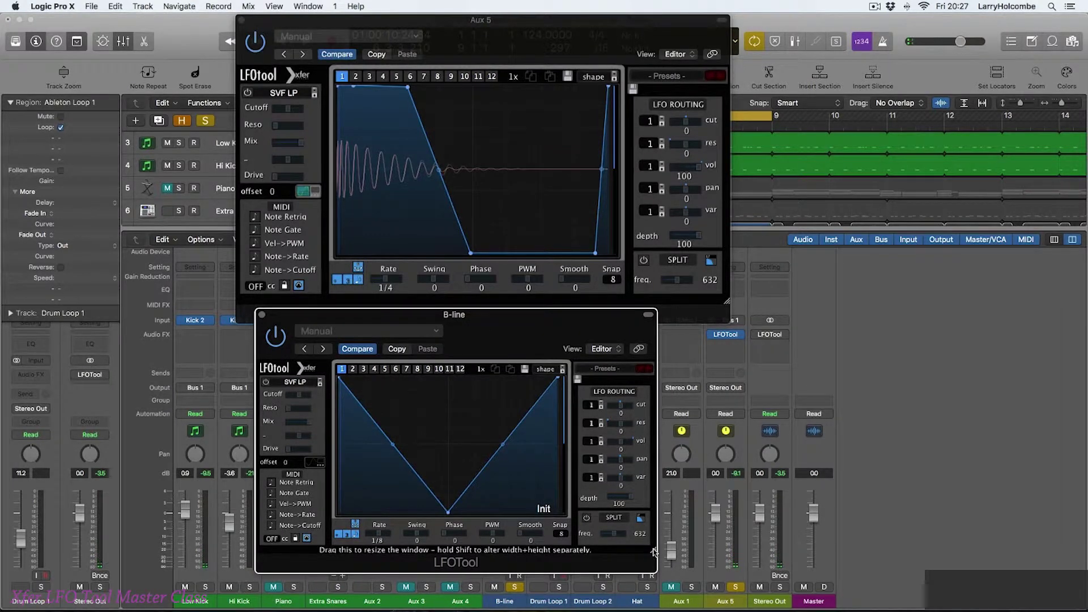
- Resize both LFOTool windows to a matching small size and stack the Aux 5 window directly above the B-line one
drag(653, 550, 762, 609)
drag(481, 322, 457, 314)
drag(739, 595, 731, 591)
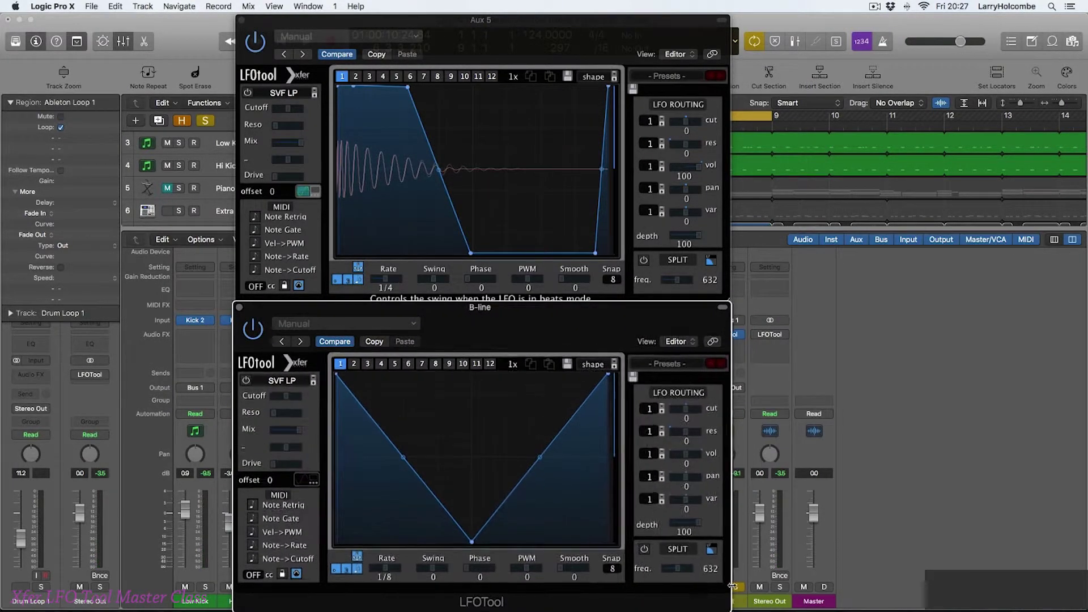
drag(418, 310, 419, 305)
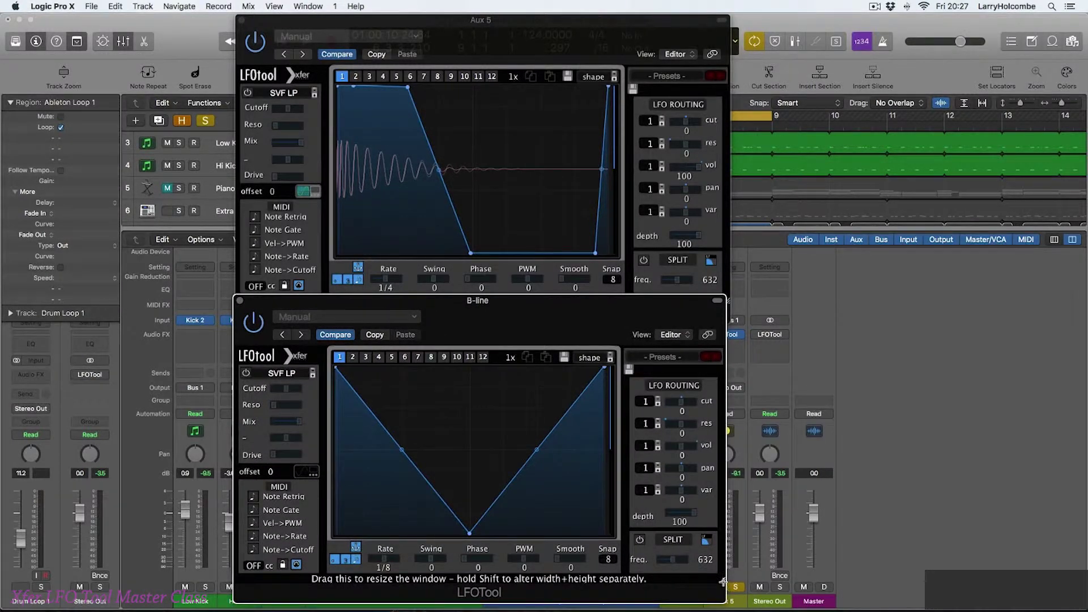
drag(728, 602, 605, 543)
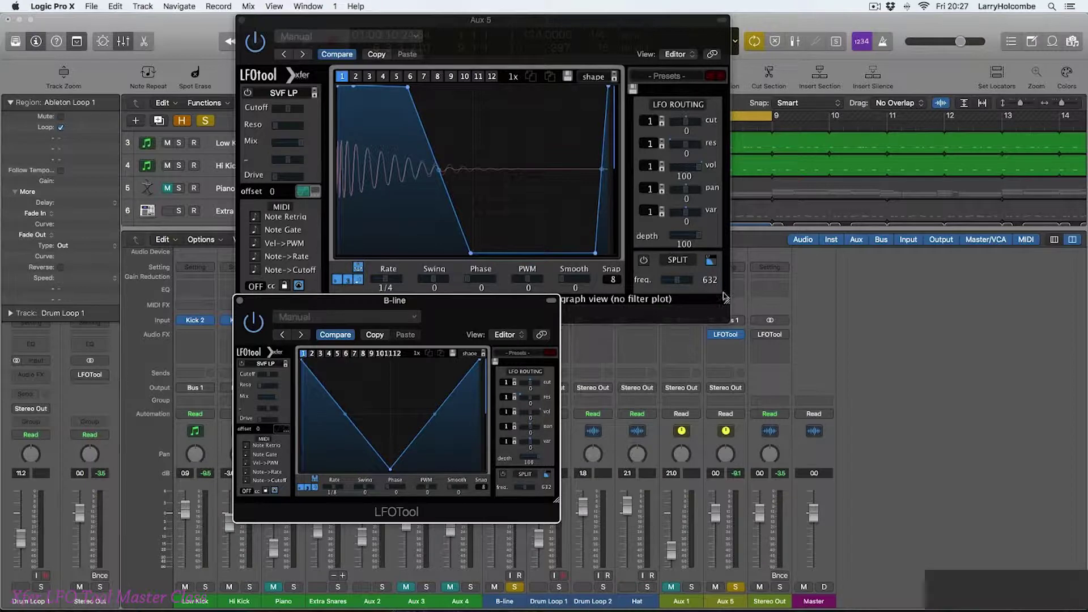
drag(726, 297, 572, 252)
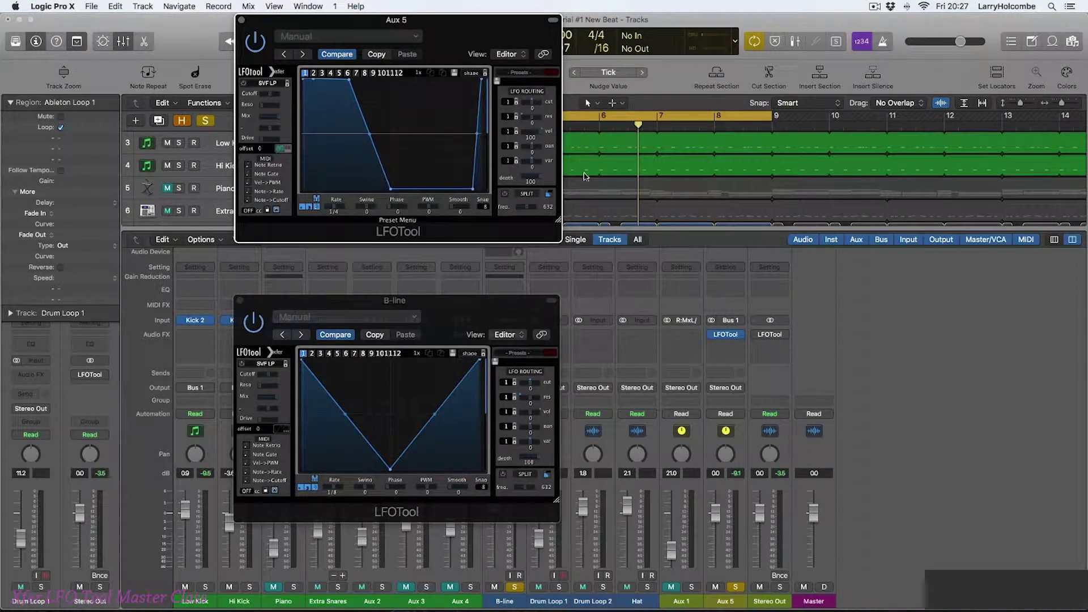
drag(397, 20, 466, 43)
drag(422, 300, 493, 273)
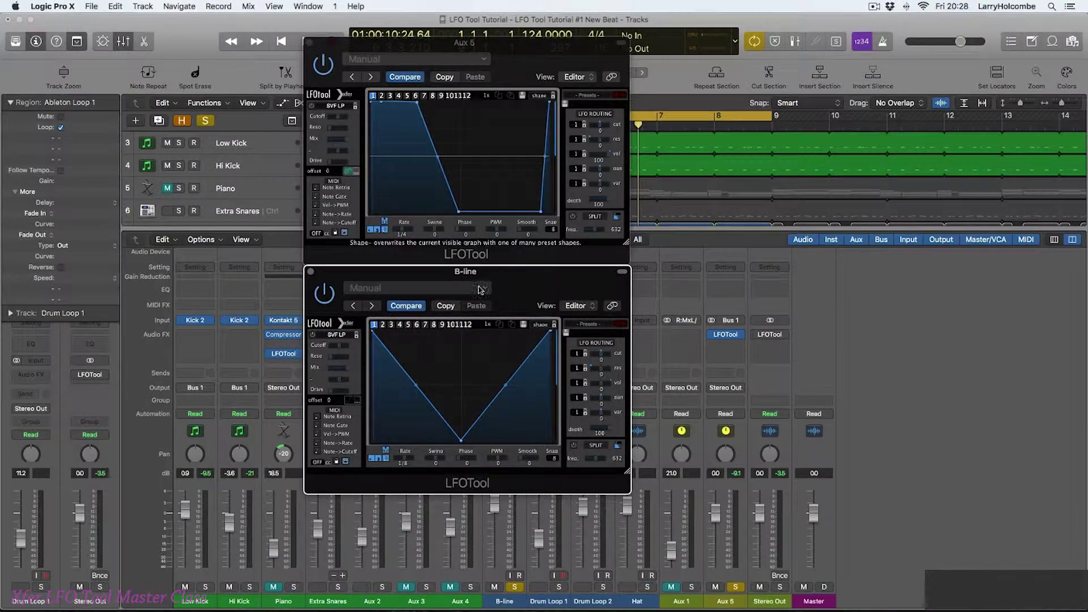
- Show the waveform in the B-line LFOTool graph, set its volume routing amount to 100, and start playback
click(354, 400)
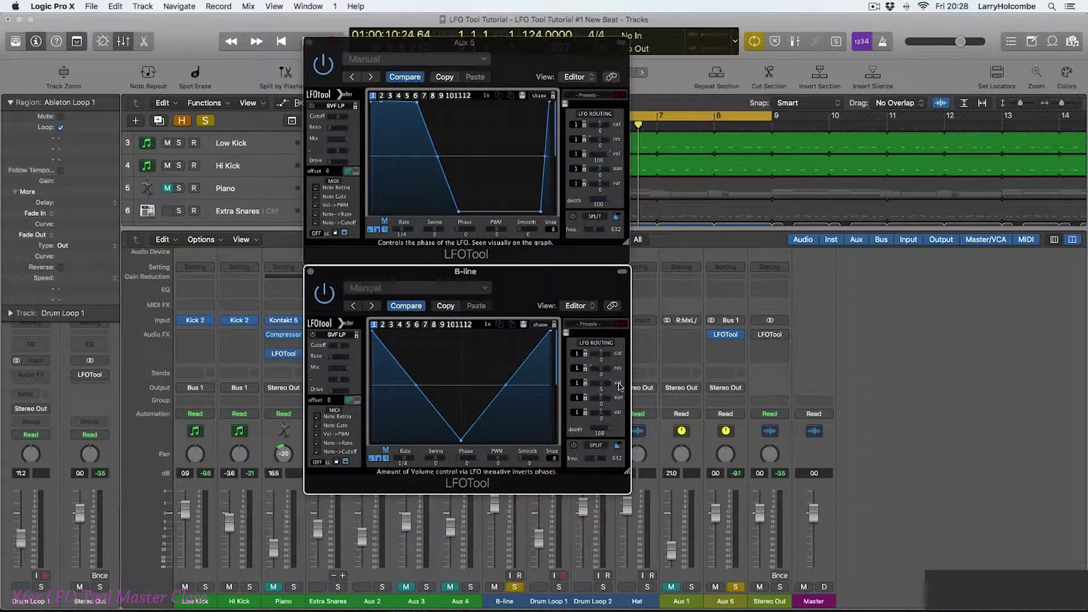
key(space)
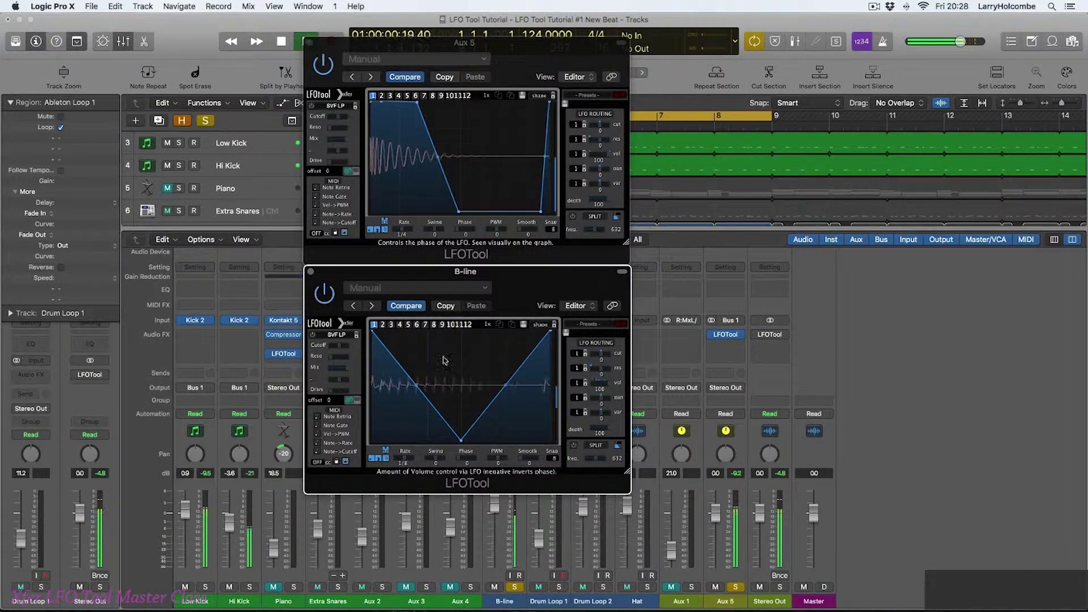
- Shape the B-line curve as an inward-bent rise from zero to full at about mid-cycle, held at full until the end
drag(372, 332, 373, 441)
drag(449, 440, 461, 329)
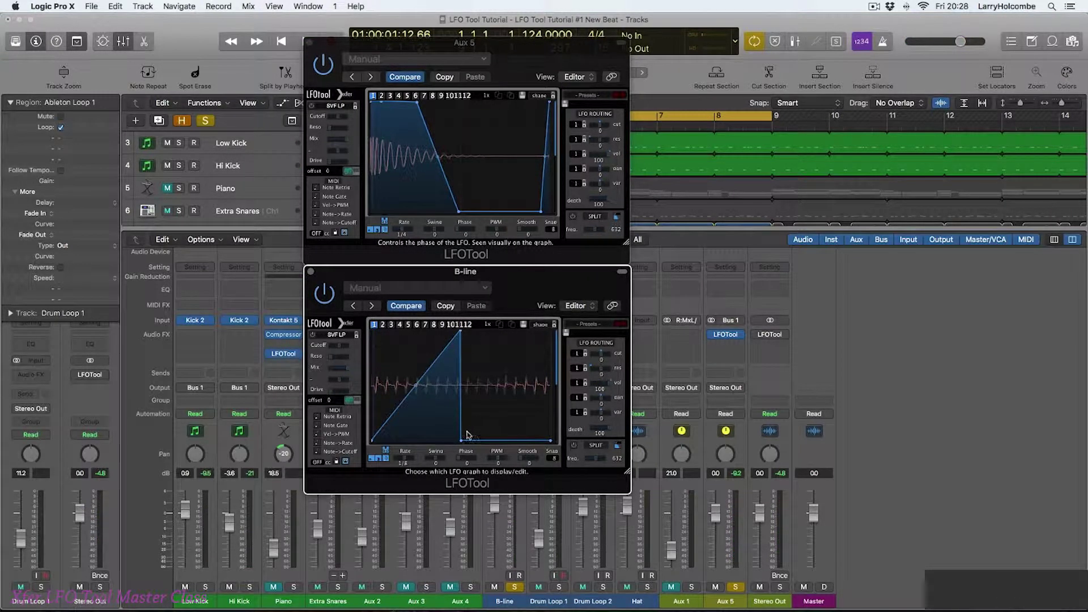
drag(461, 440, 551, 331)
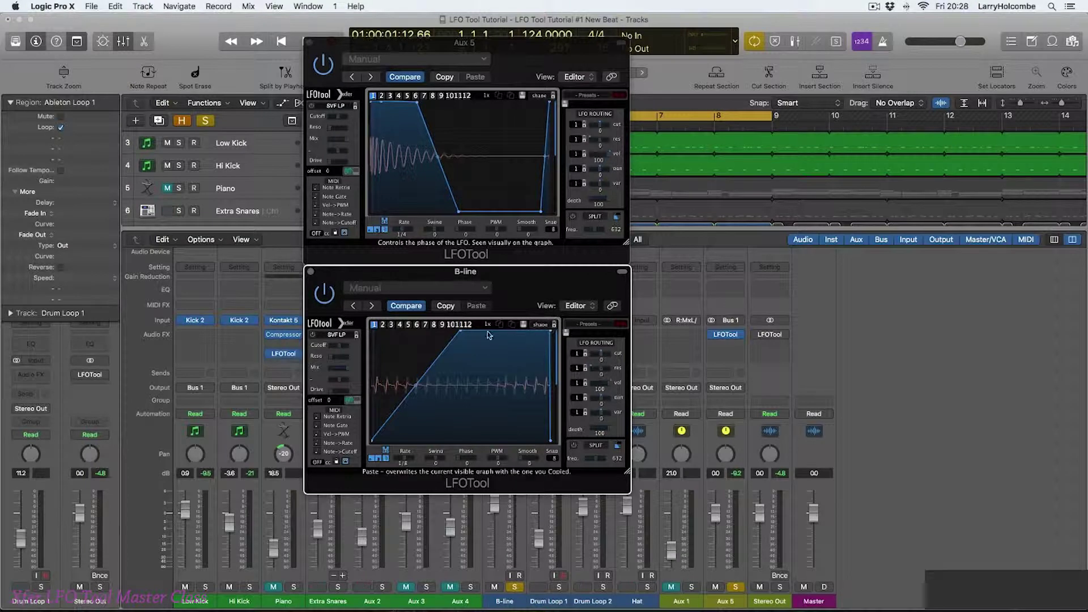
drag(460, 333, 465, 332)
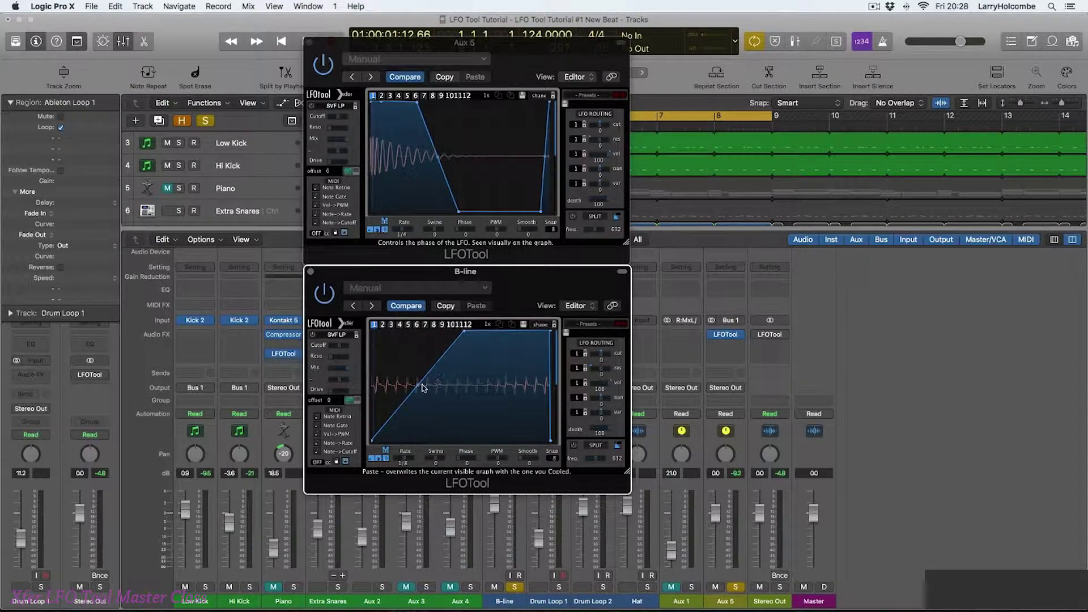
drag(422, 387, 418, 410)
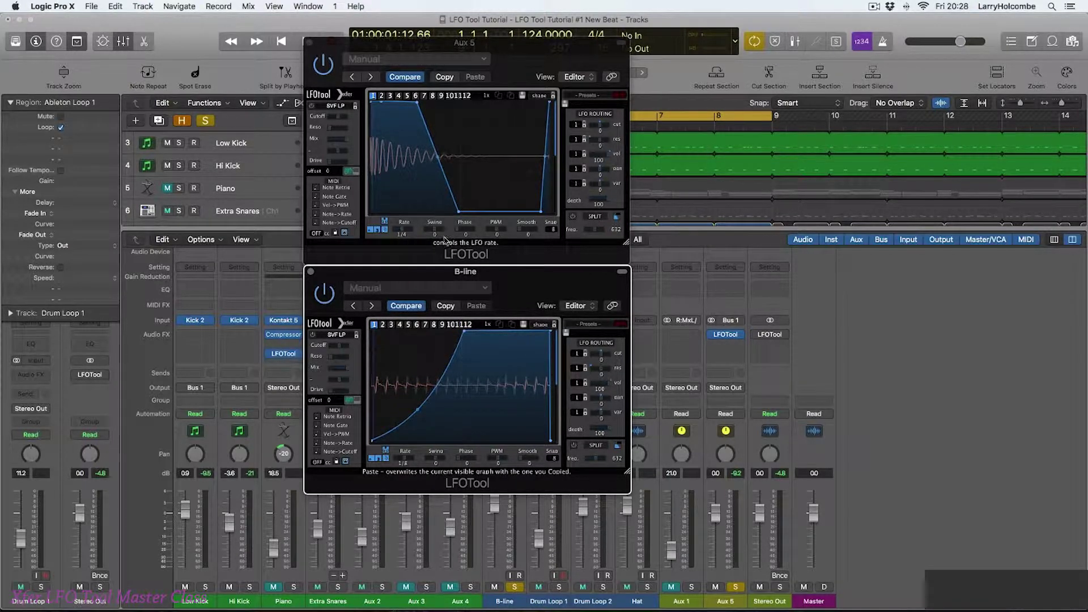
- Play the bass with the kick, set the B-line smoothing to 16 and reduce its volume routing amount to 55
key(space)
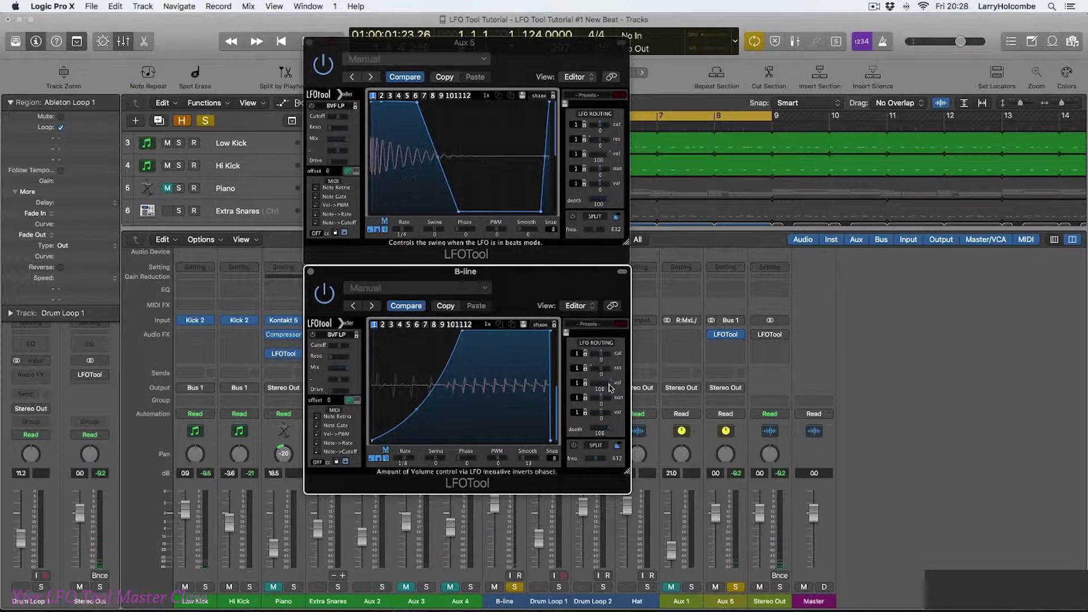
drag(597, 389, 600, 387)
key(space)
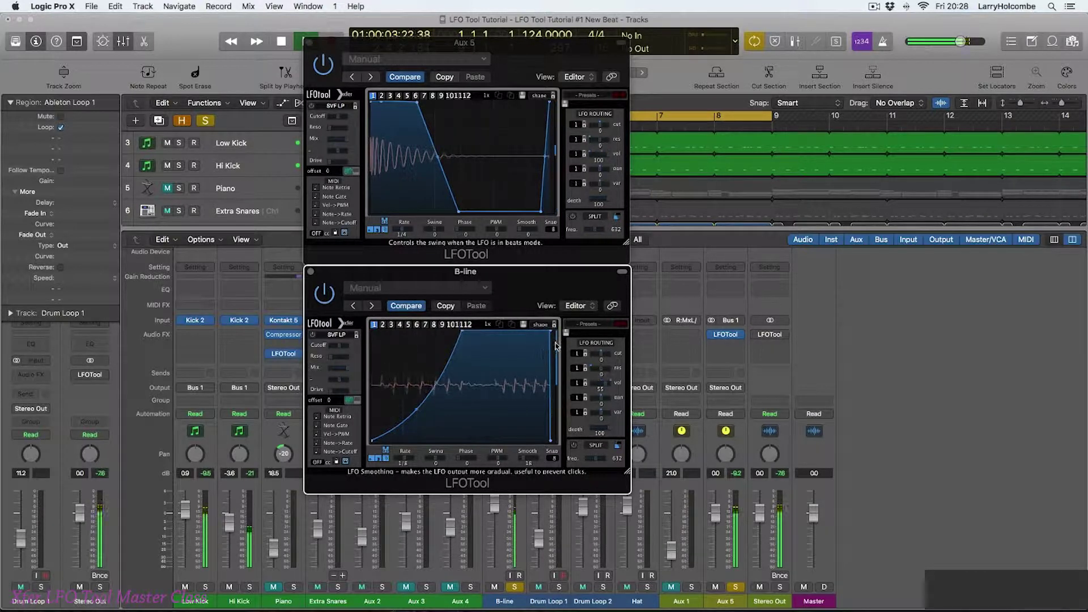
- Slope the final drop of the B-line curve by moving its top corner slightly earlier, and lower the volume routing amount to 44
drag(551, 330, 542, 332)
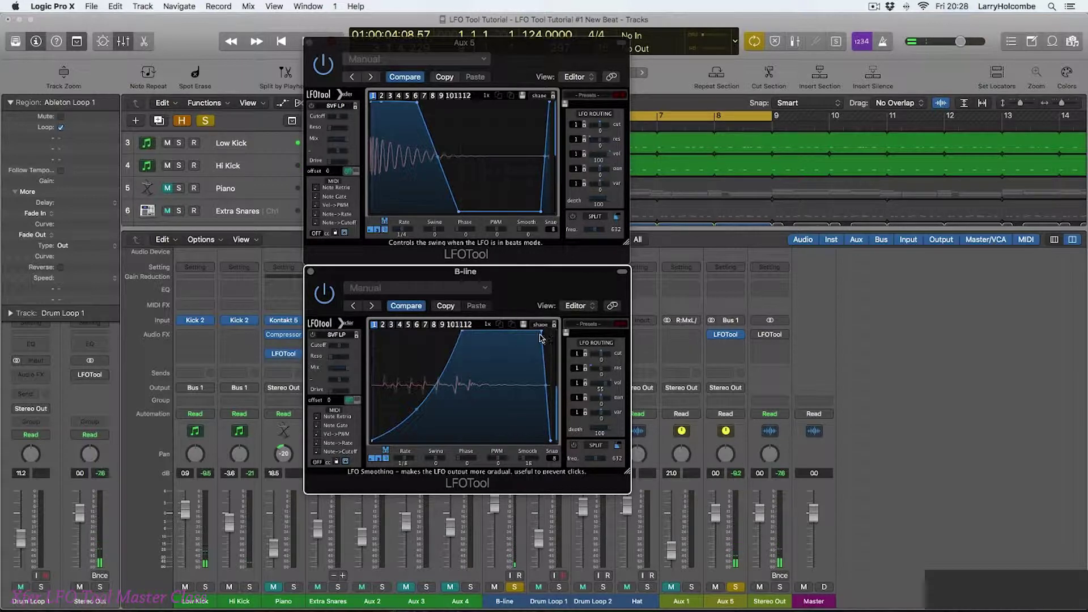
key(space)
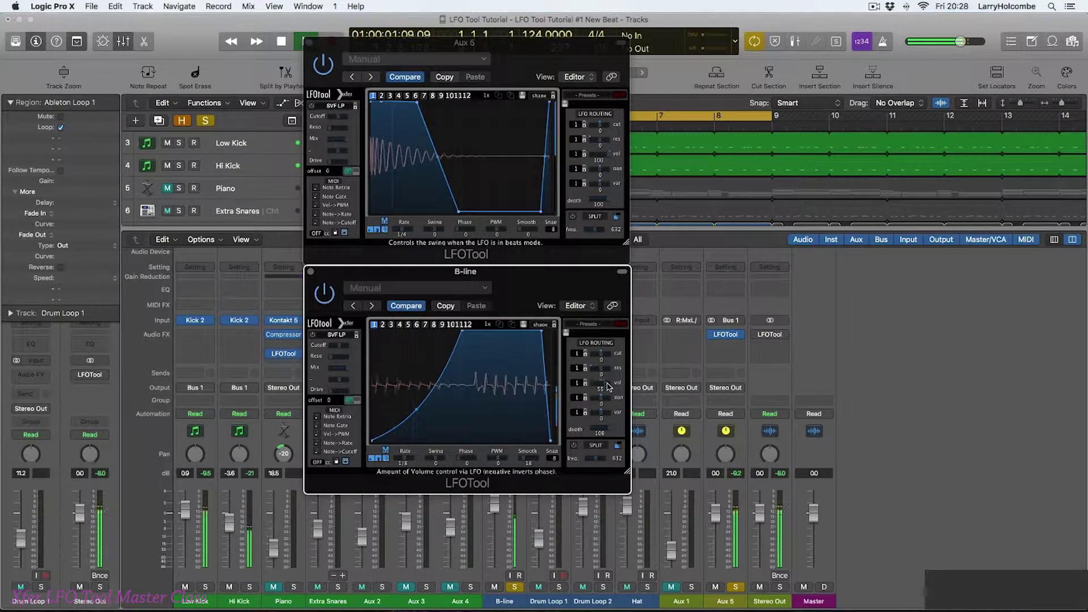
drag(599, 387, 600, 377)
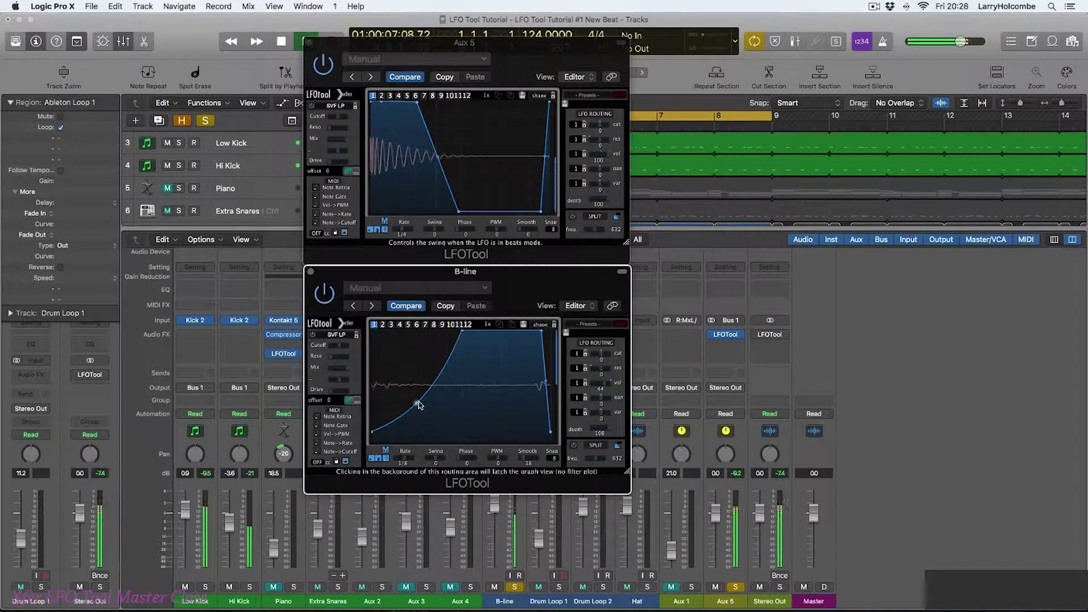
- Try a straight opening rise on the B-line curve with an extra low point about one fifth into the cycle
drag(418, 404, 418, 410)
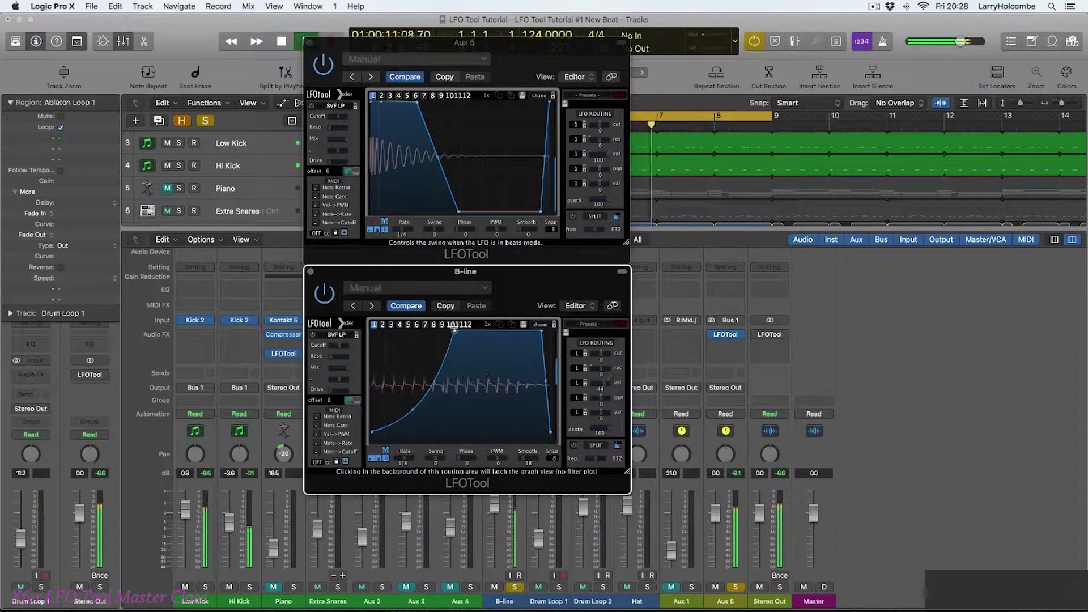
double_click(412, 410)
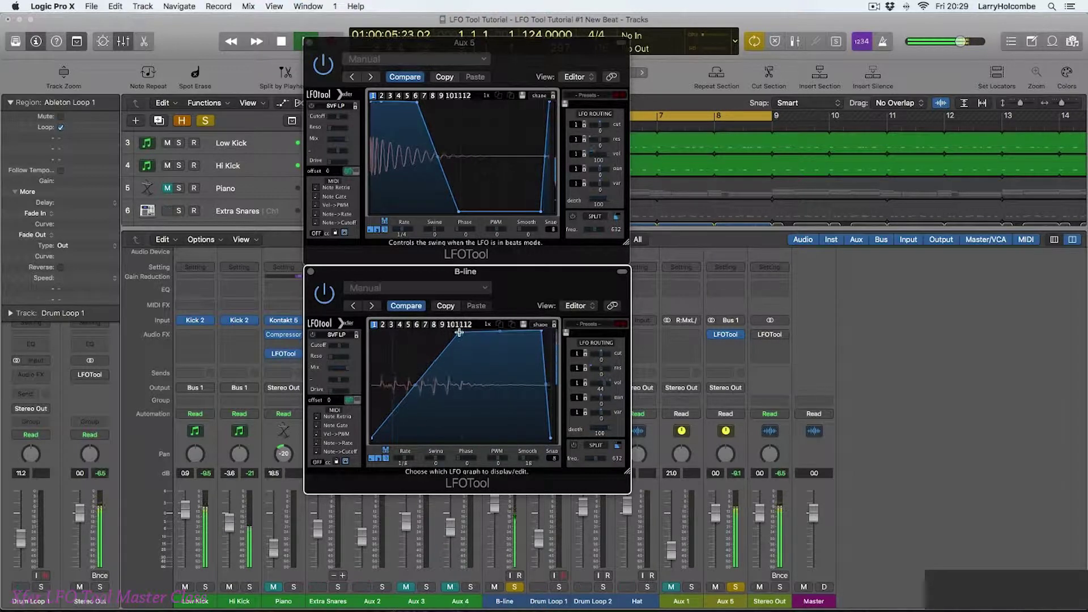
click(396, 410)
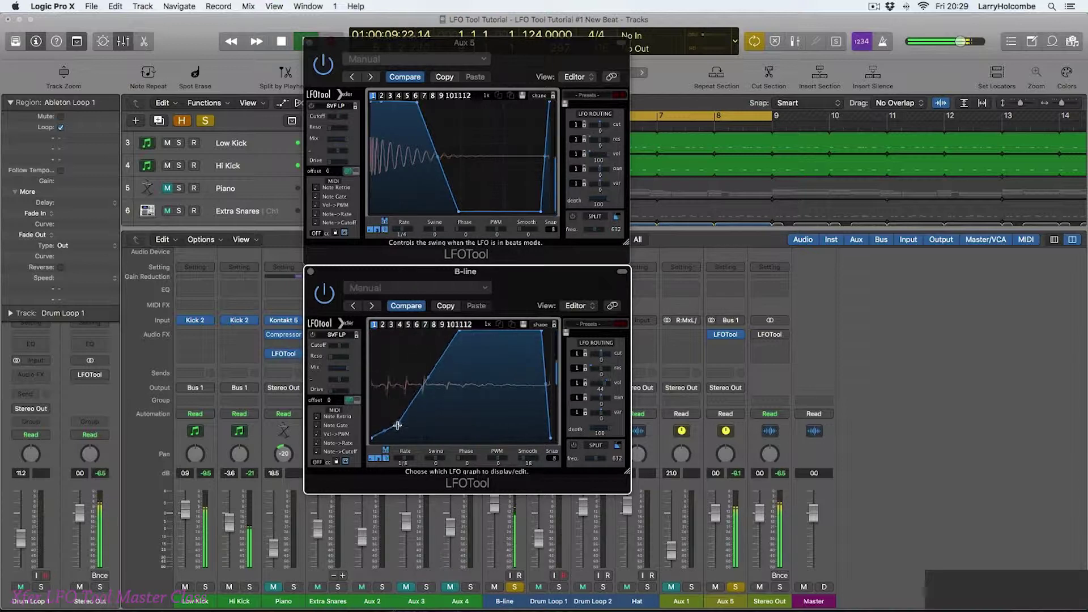
mouse_move(398, 430)
mouse_down()
mouse_move(403, 439)
mouse_move(373, 449)
mouse_move(408, 442)
mouse_move(409, 432)
mouse_up()
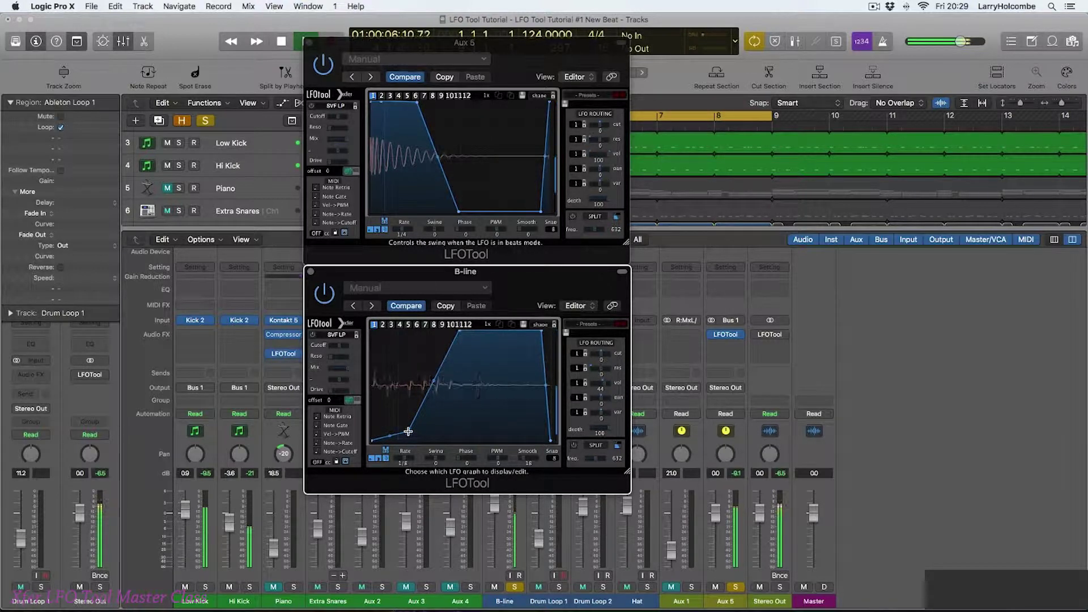
- Unsolo B-line and Aux 5 to hear the full mix, and move the peak of the B-line rise to just past mid-cycle
click(514, 588)
click(736, 587)
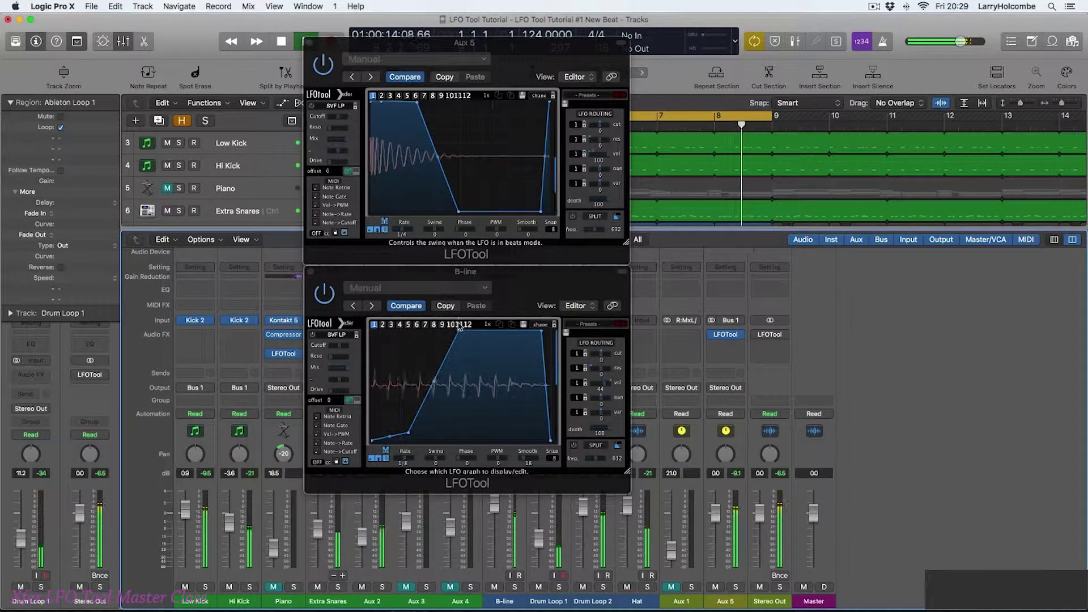
drag(457, 331, 466, 331)
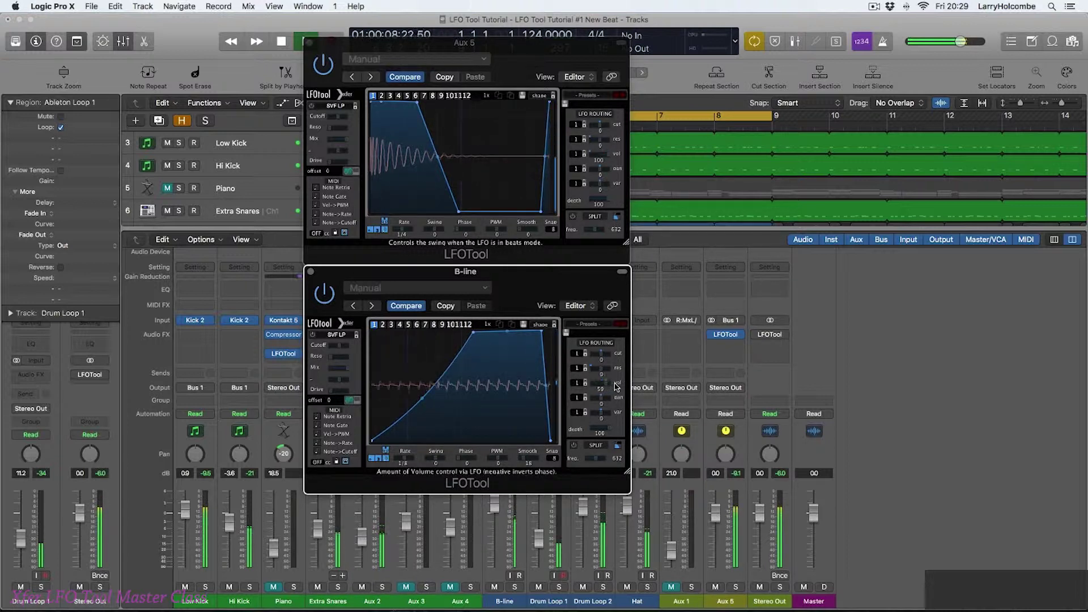
- Set the B-line volume routing amount to 61 and ease the curve's rise, starting it at about one quarter level
drag(616, 383, 617, 383)
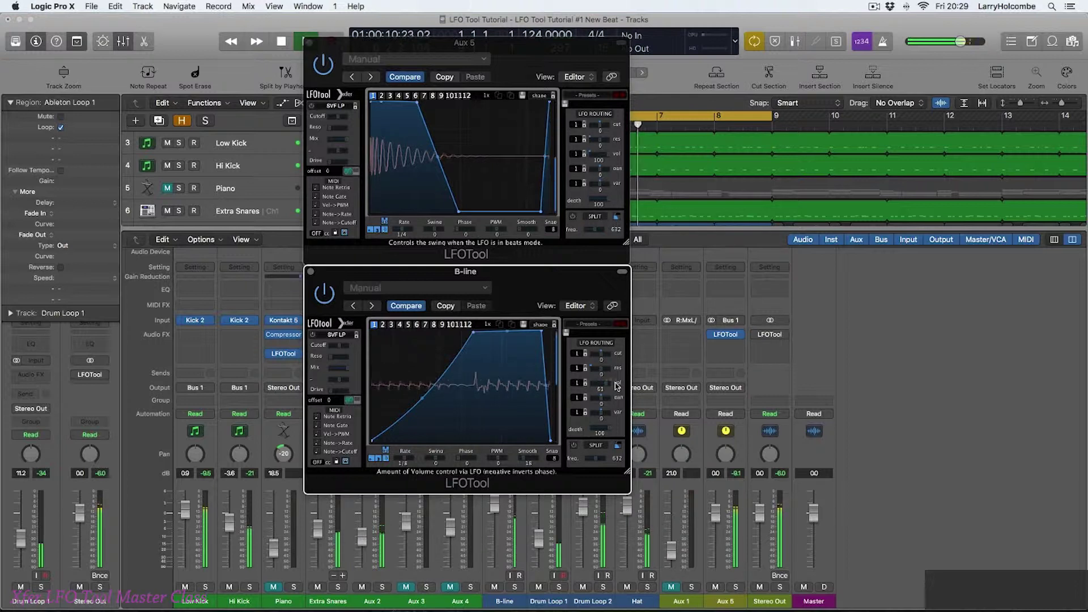
drag(421, 398, 421, 394)
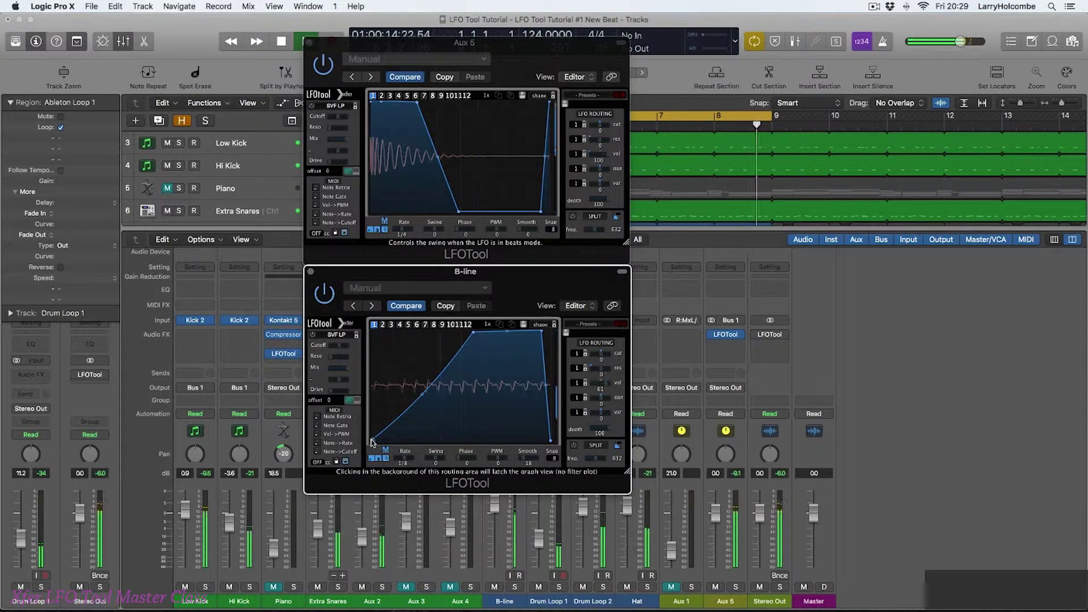
drag(373, 440, 373, 424)
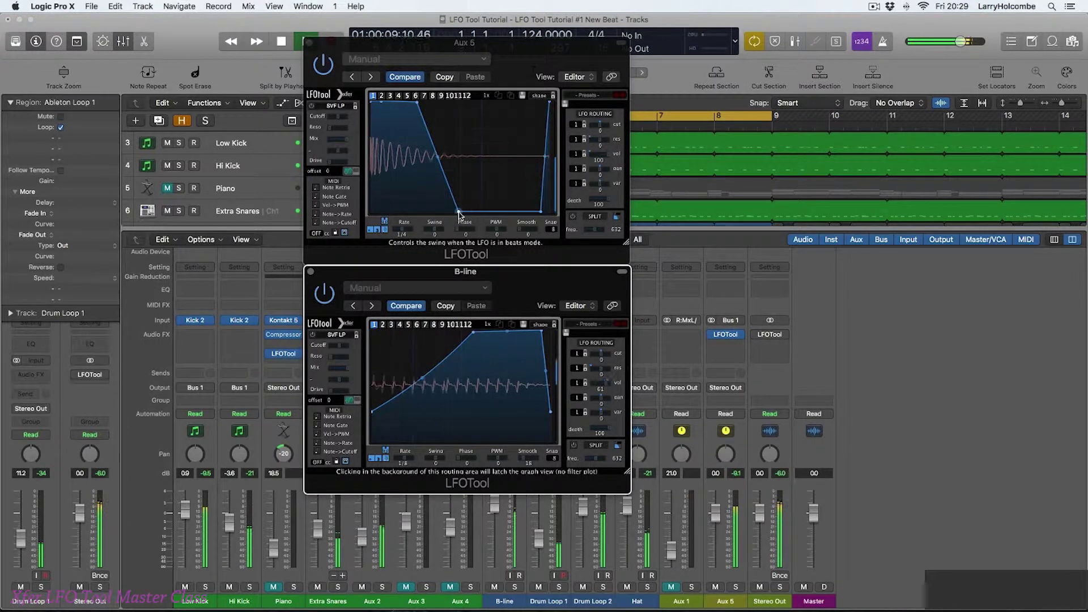
- Test shorter kick tails on the Aux 5 curve, finish with a gentle decline and vertical drop just before mid-cycle, and close its window
mouse_move(459, 215)
mouse_down()
mouse_move(500, 216)
mouse_move(448, 214)
mouse_up()
drag(419, 106, 411, 119)
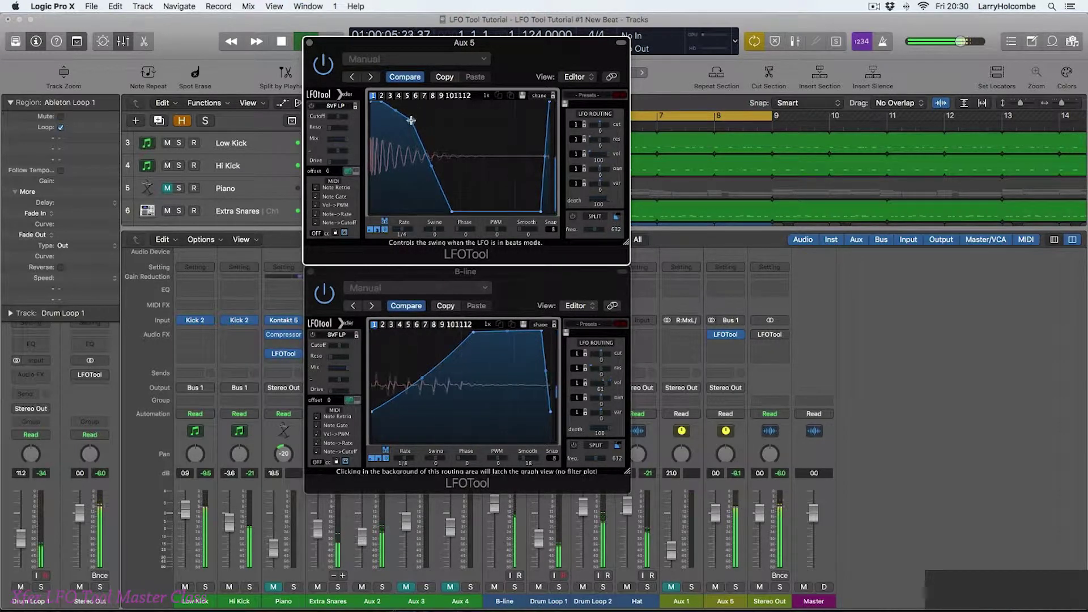
drag(411, 120, 386, 213)
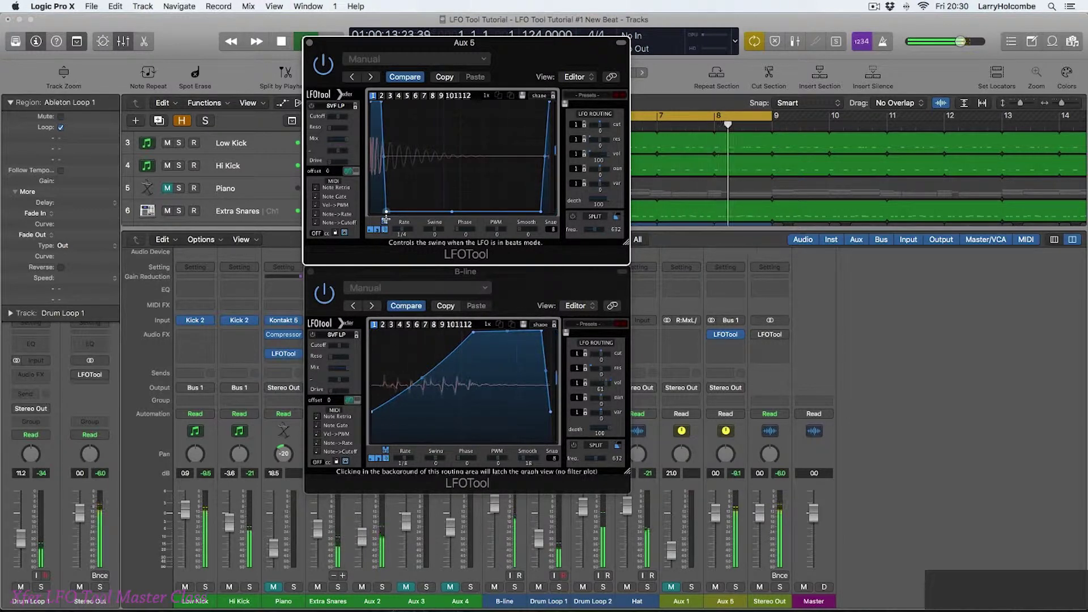
drag(386, 214, 449, 119)
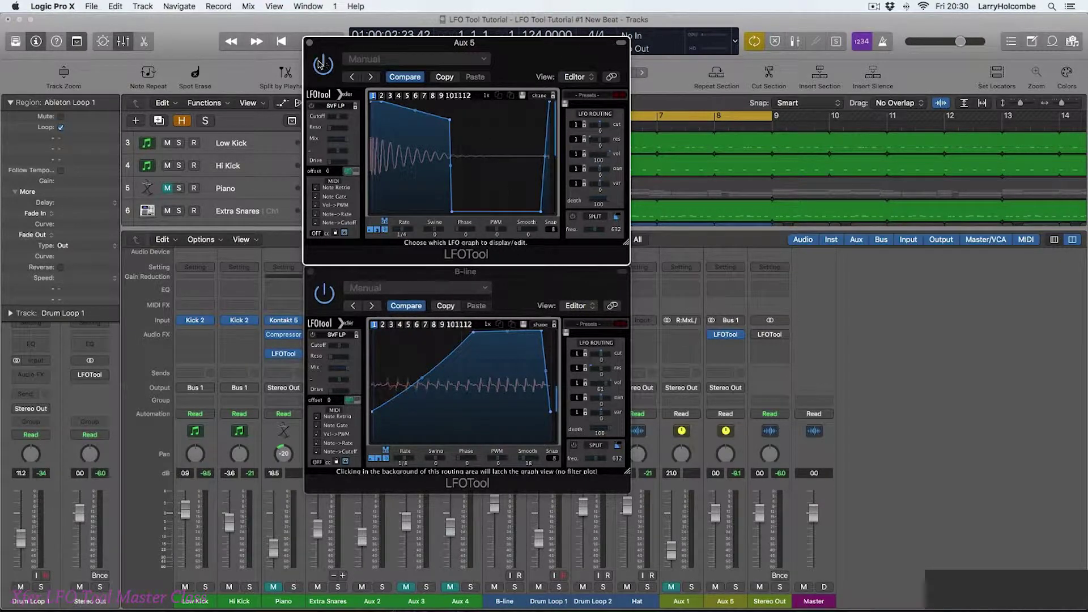
click(310, 43)
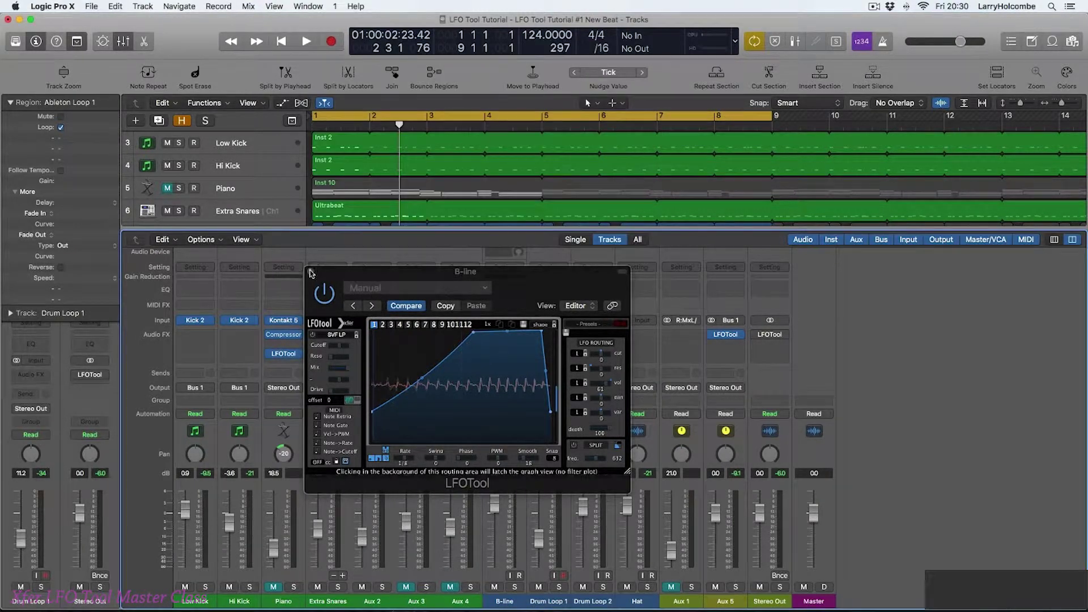
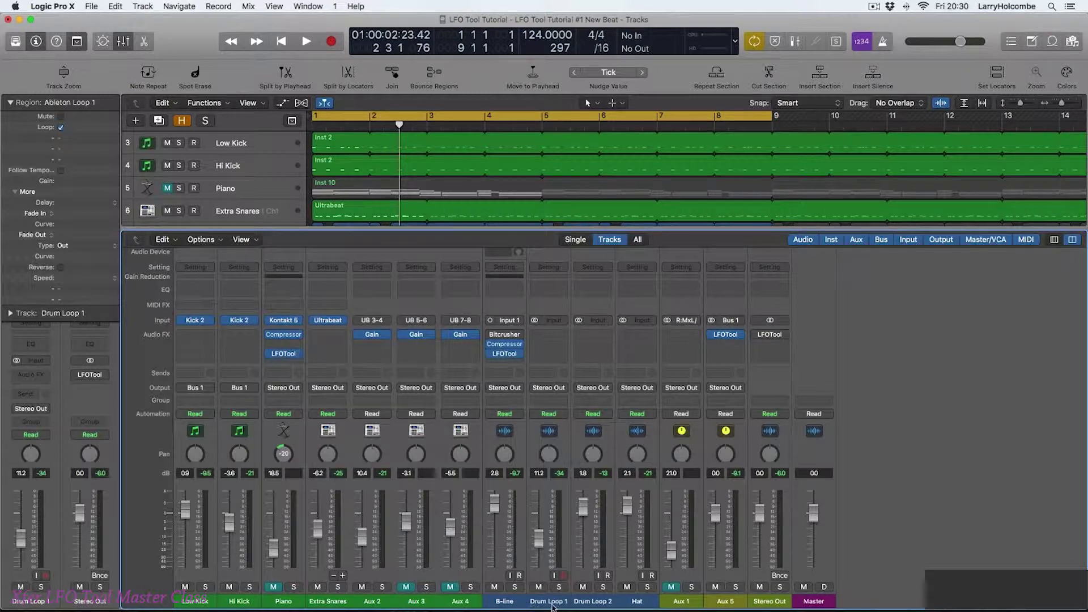
- Route the outputs of Drum Loop 1 and Drum Loop 2 together to Bus 2
drag(553, 604, 591, 604)
click(548, 389)
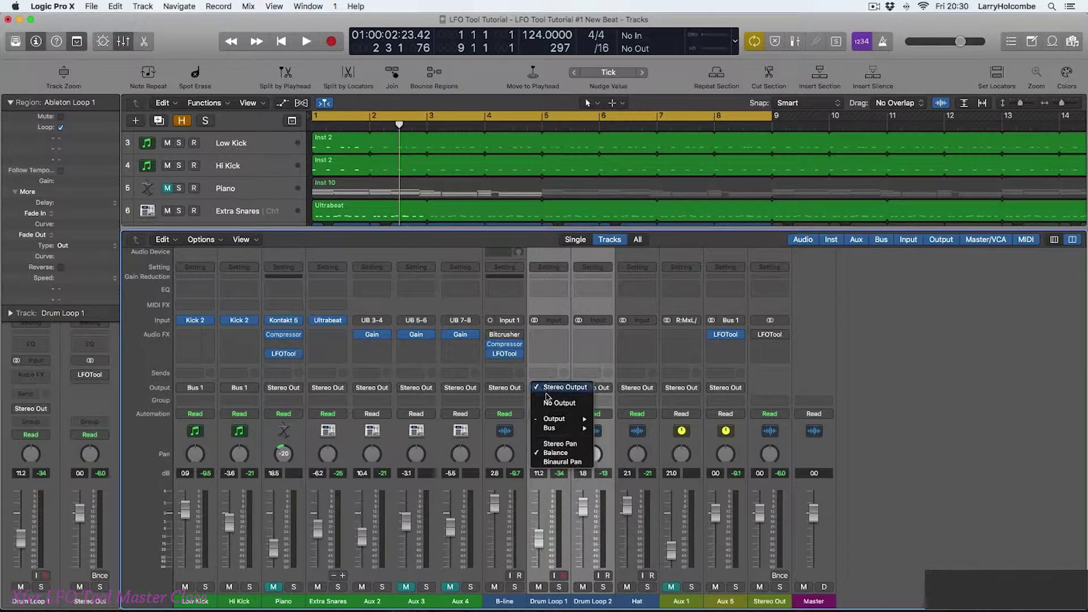
mouse_move(554, 423)
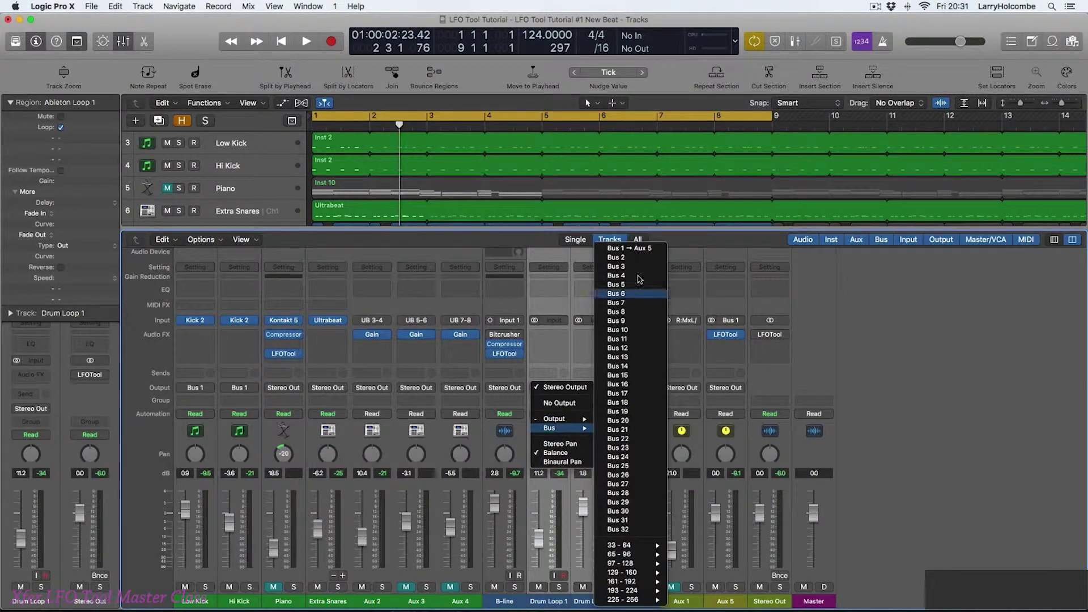
click(807, 354)
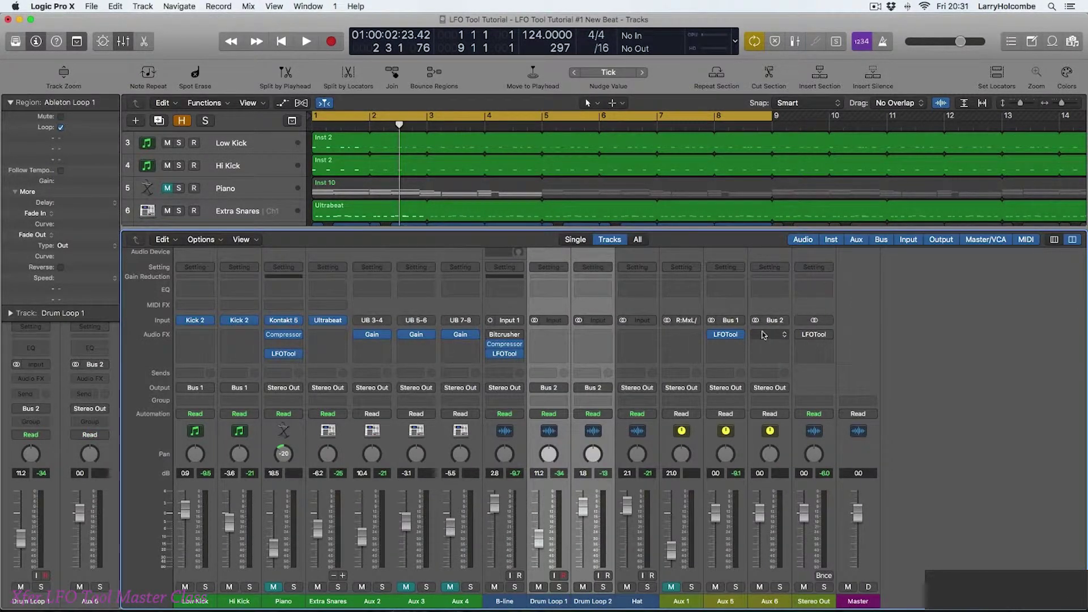
- Insert LFOTool on the Aux 6 channel and load its init preset
click(770, 335)
mouse_move(822, 356)
click(870, 356)
click(386, 103)
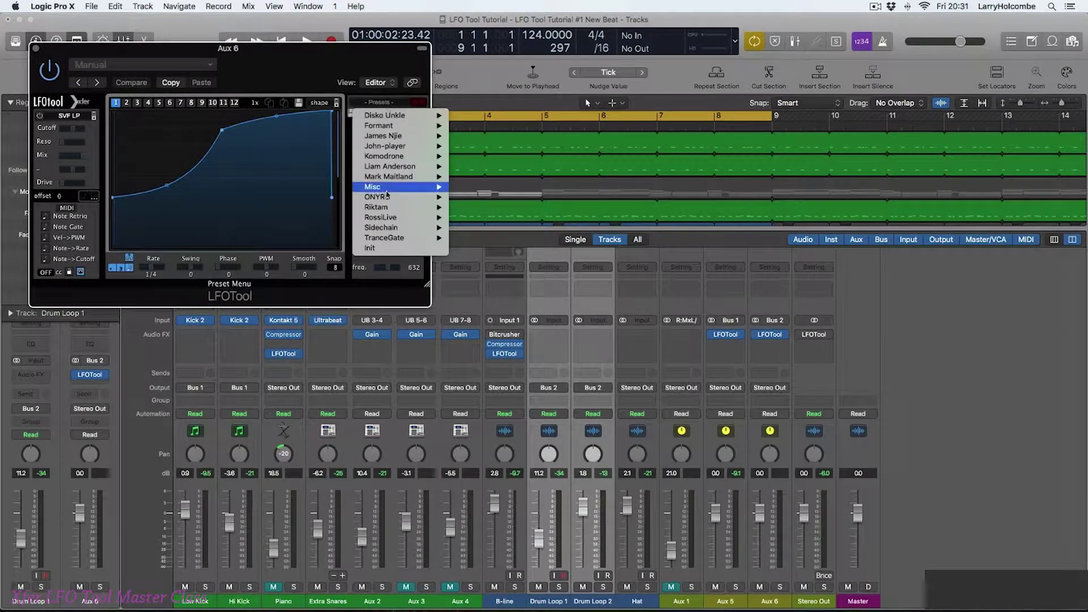
click(391, 248)
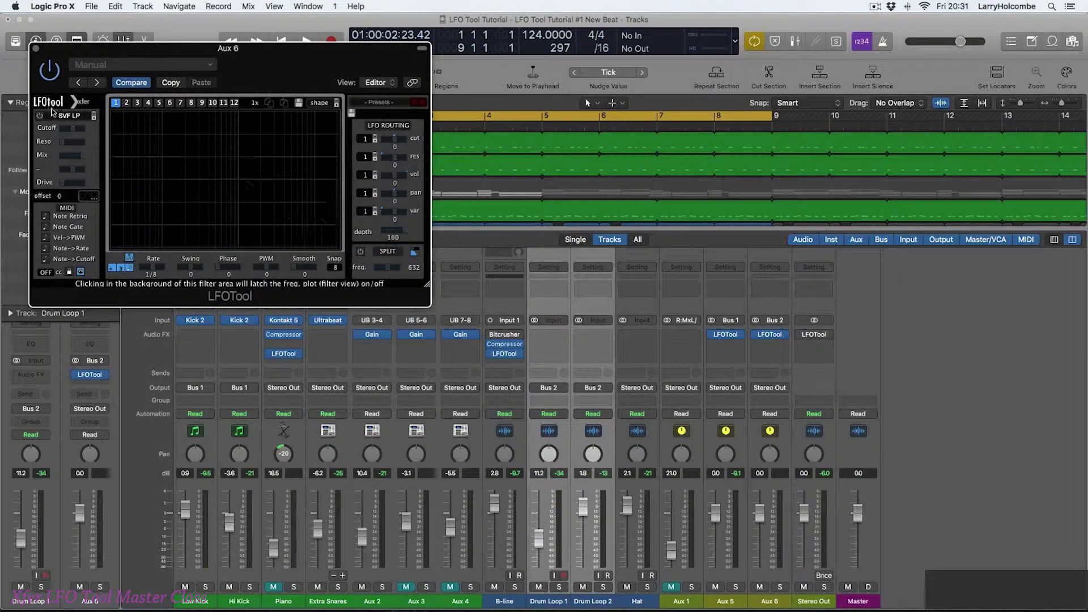
- Enable the SVF LP filter on Aux 6 and sweep its cutoff during playback with Aux 6 soloed
click(39, 116)
key(space)
drag(79, 135, 15, 127)
click(780, 587)
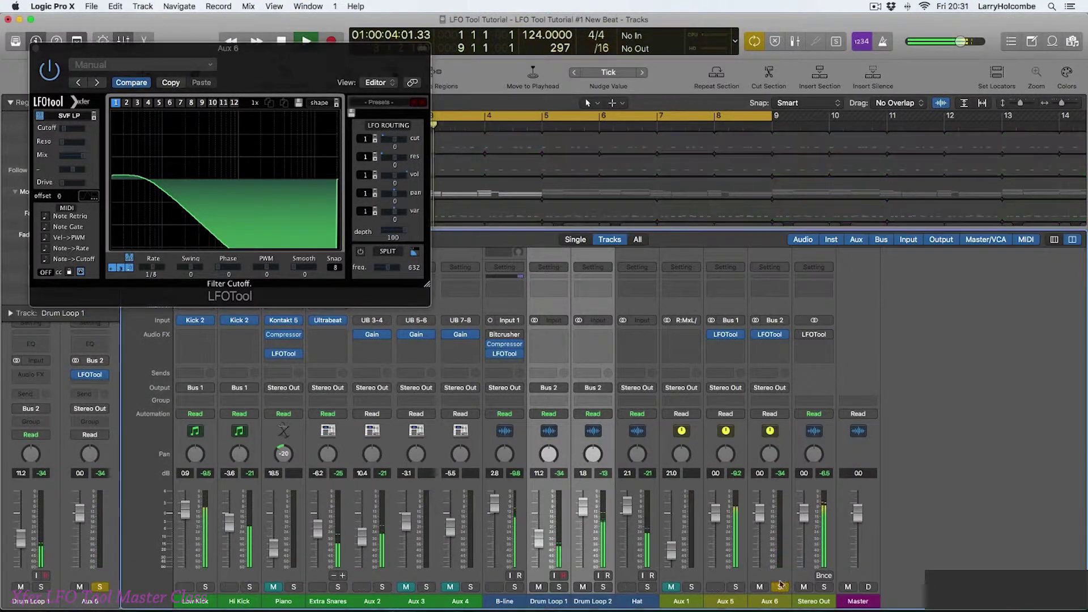
drag(63, 134, 39, 130)
key(space)
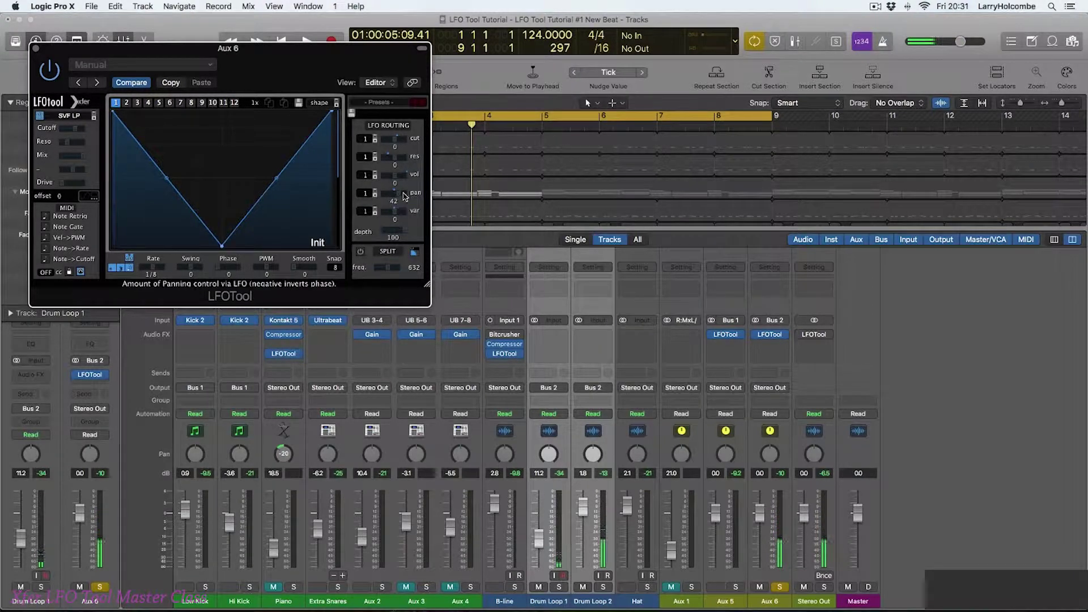
- Set LFO routing on Aux 6 to 100 for pan and 49 for filter cutoff while playing the loops
drag(421, 198, 417, 194)
key(space)
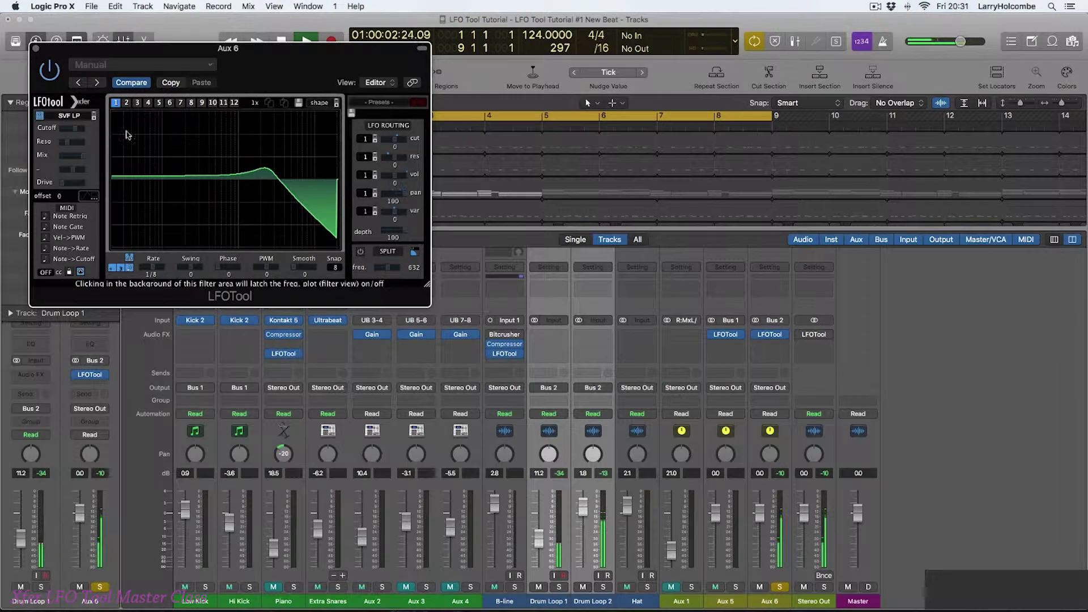
drag(420, 146, 432, 138)
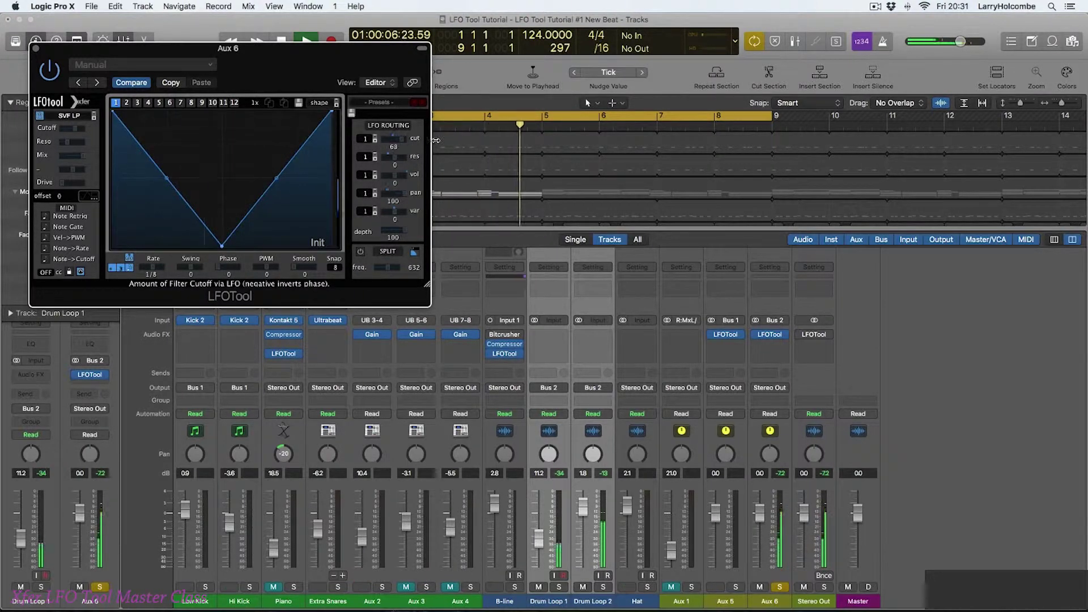
- Unsolo Aux 6 and raise its LFOTool filter cutoff while the full mix plays
click(780, 587)
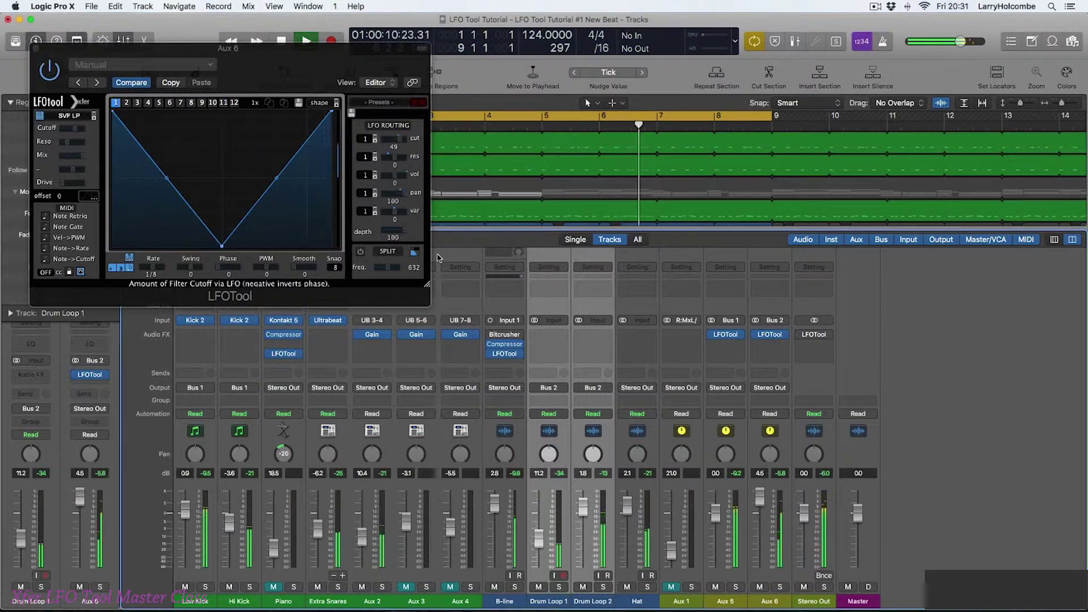
drag(76, 129, 109, 130)
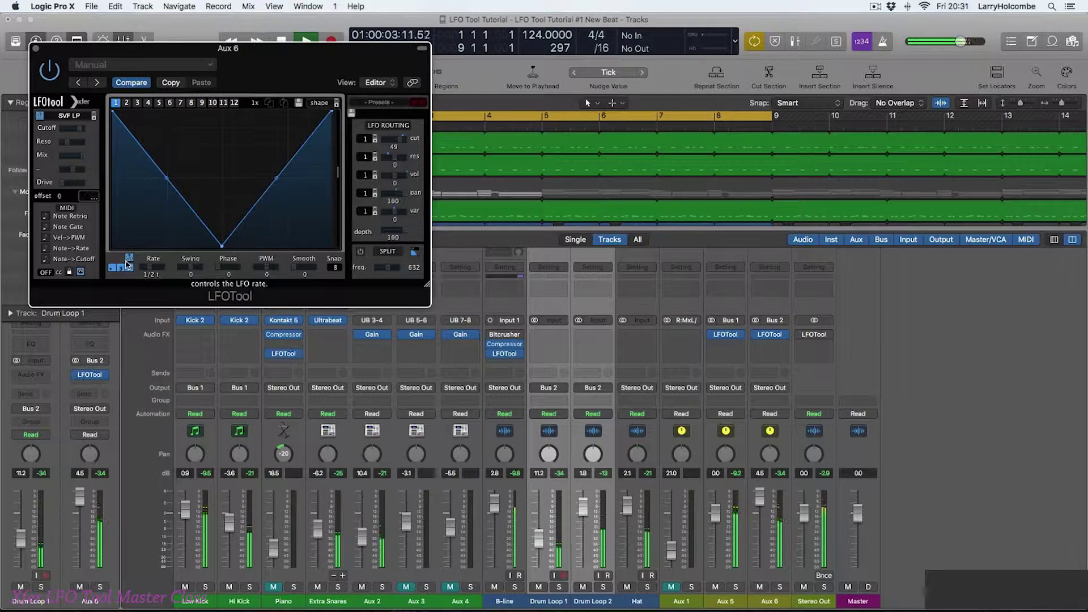
mouse_move(80, 129)
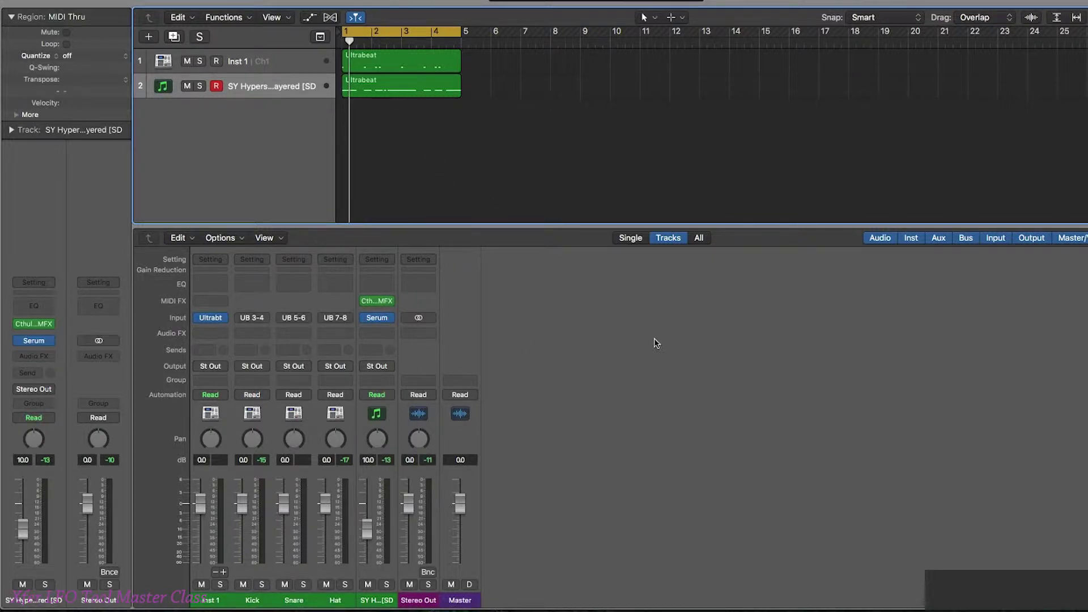
- Audition the four-bar drum and hypersaw loop, then create one new software instrument track below the hypersaw track
key(space)
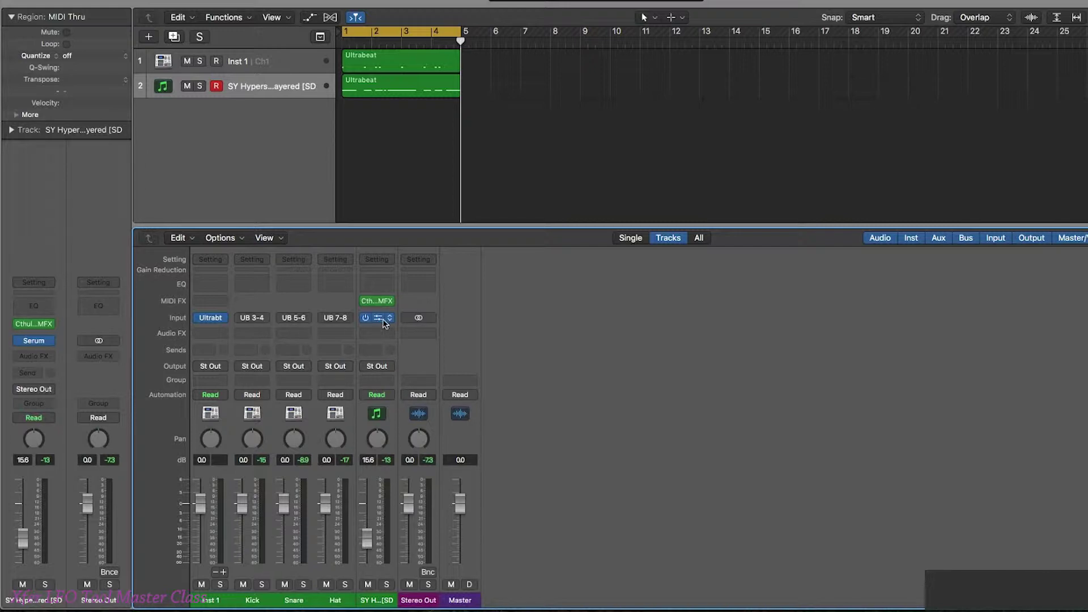
click(288, 86)
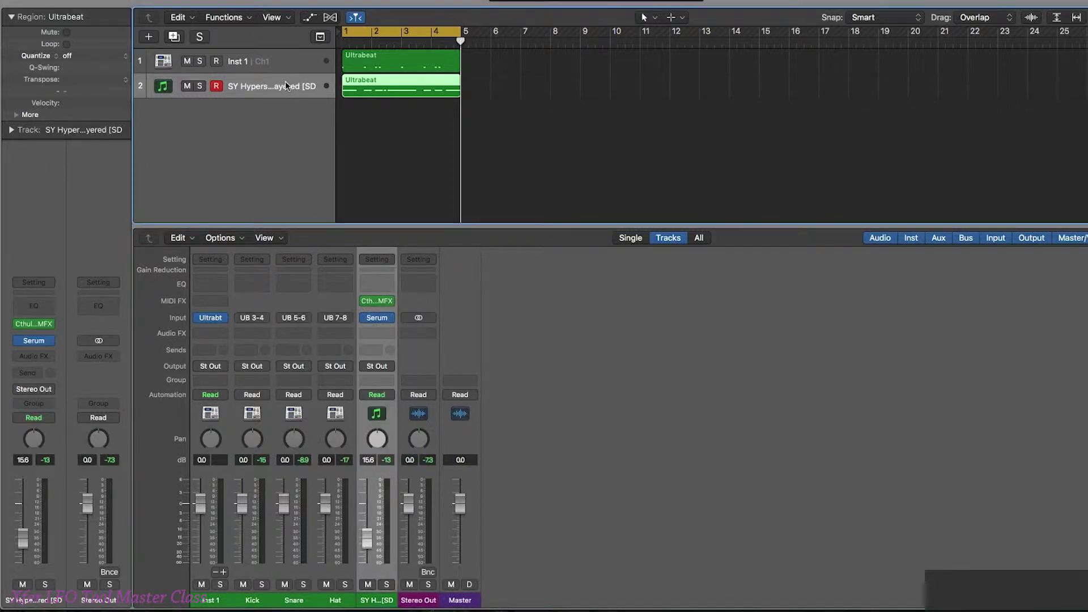
key(alt+super+n)
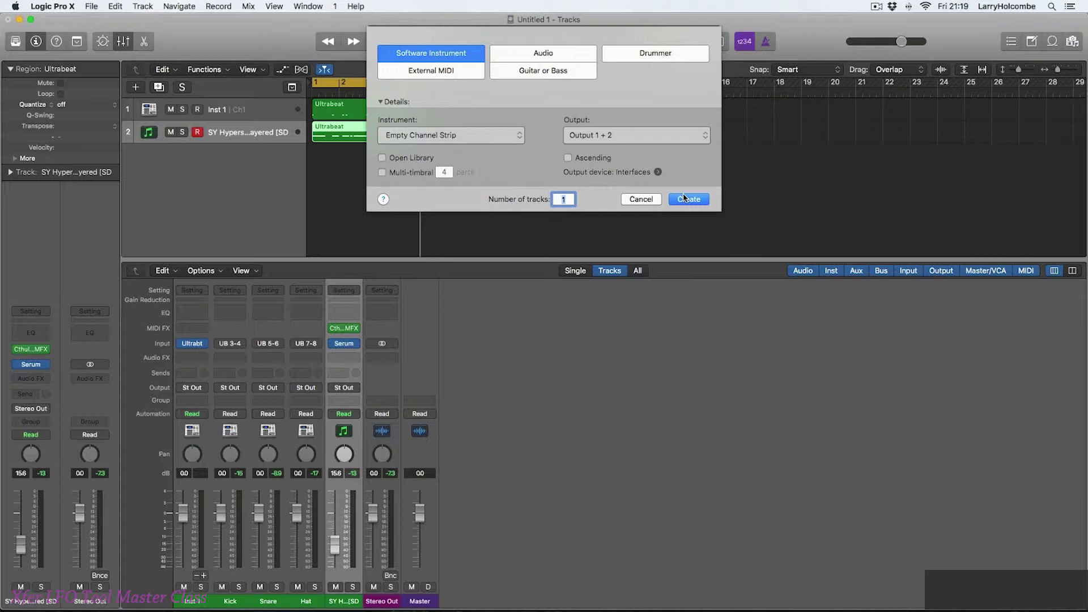
click(684, 197)
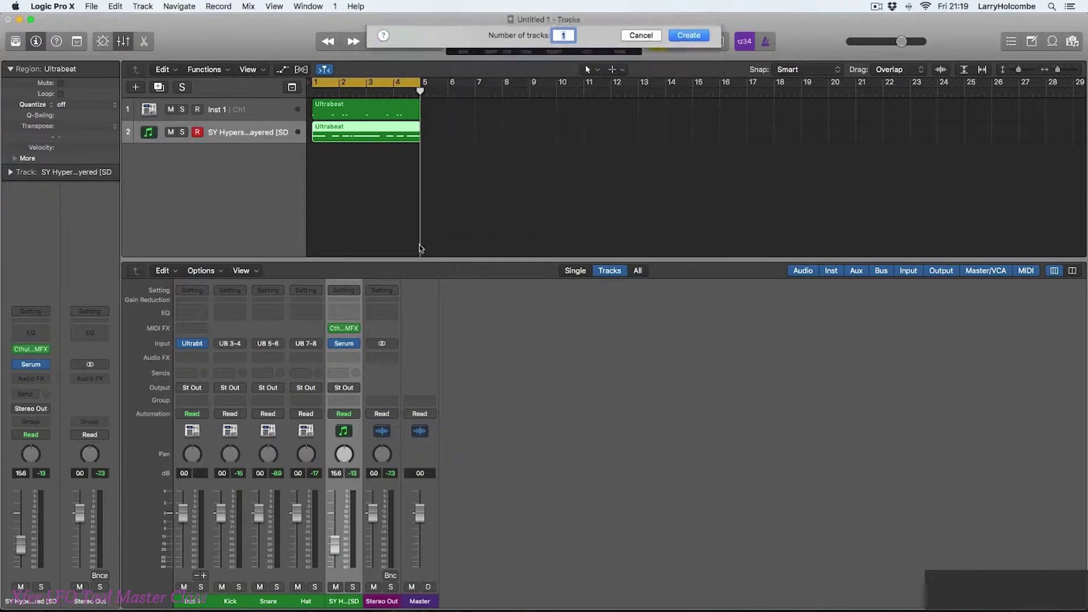
- Load LFOTool as an AU MIDI-controlled effect on Inst 3, then enlarge its window and move it clear of the channel strips
click(390, 346)
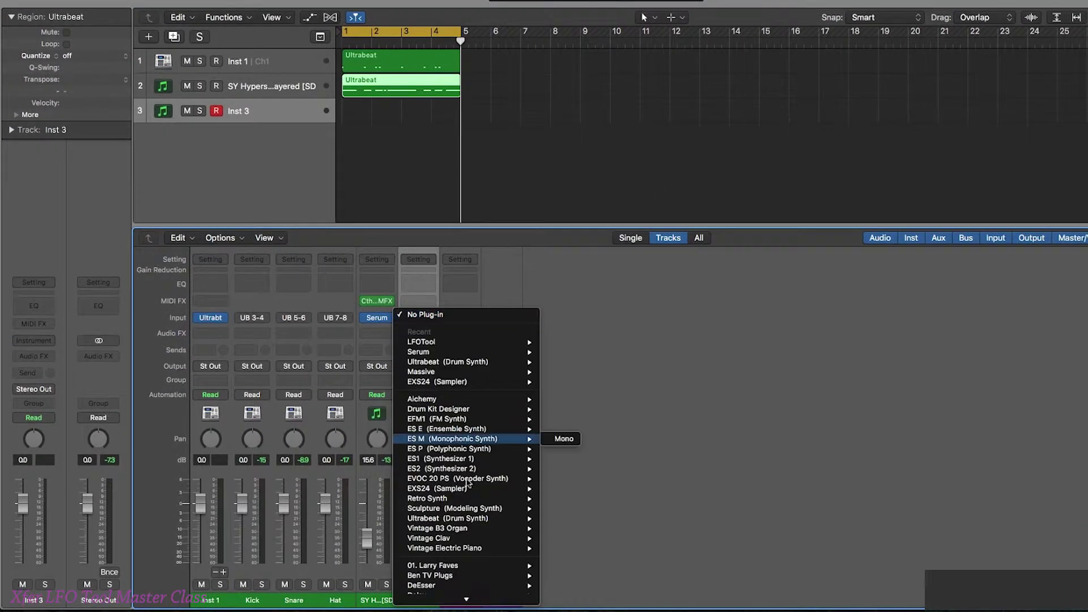
mouse_move(466, 599)
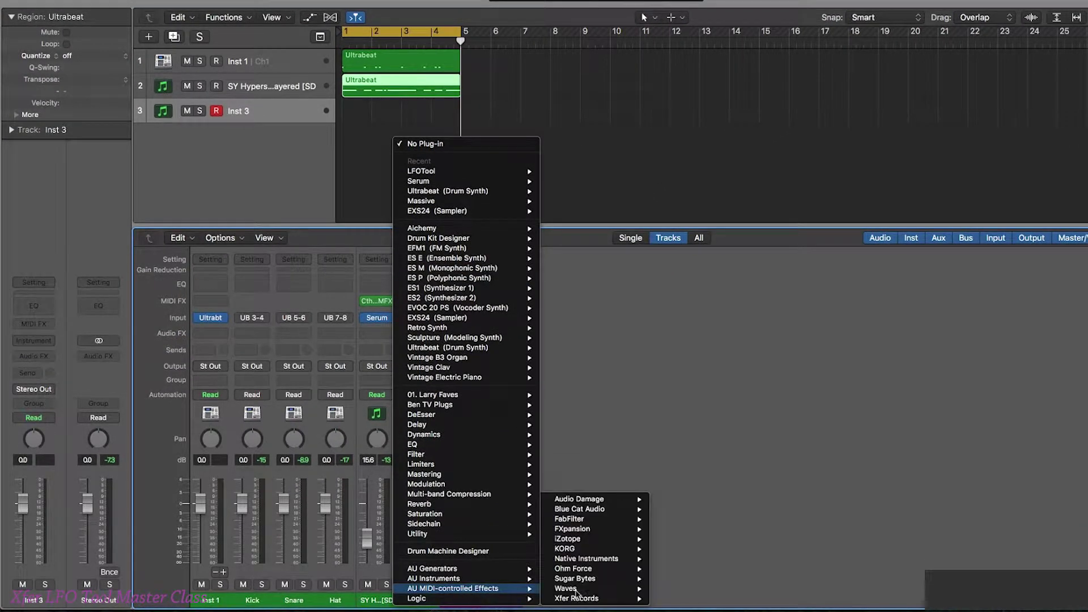
mouse_move(584, 599)
mouse_move(682, 592)
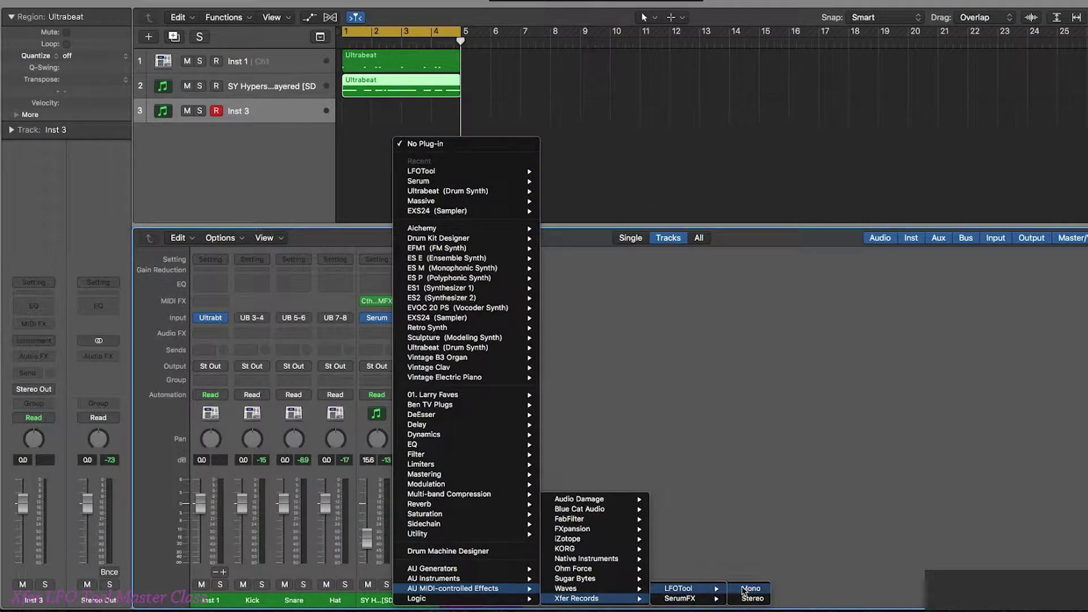
click(748, 589)
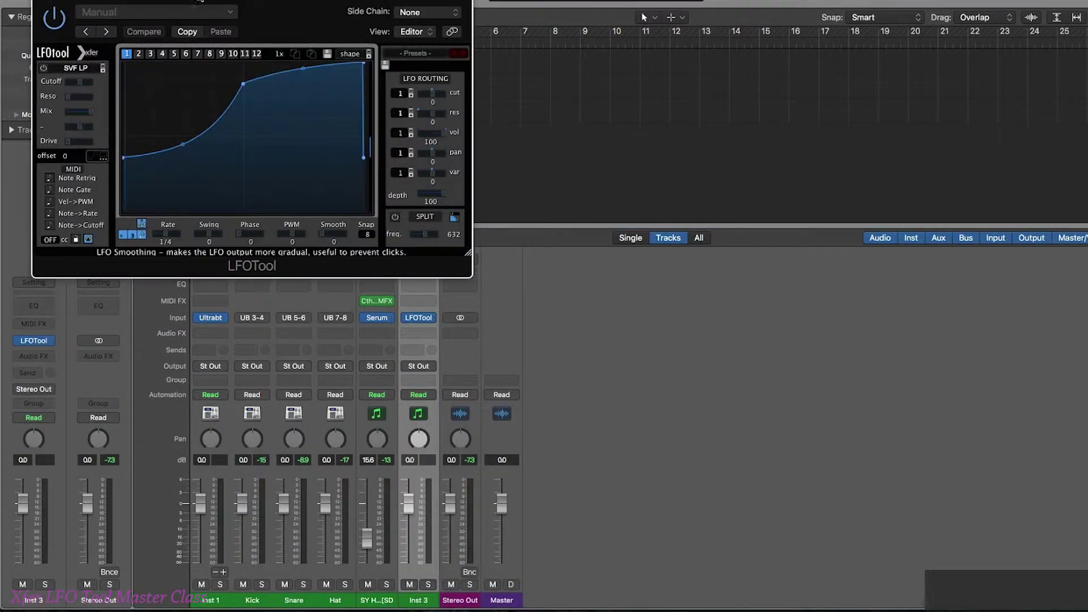
drag(152, 3, 651, 42)
drag(967, 294, 1066, 362)
drag(738, 35, 753, 24)
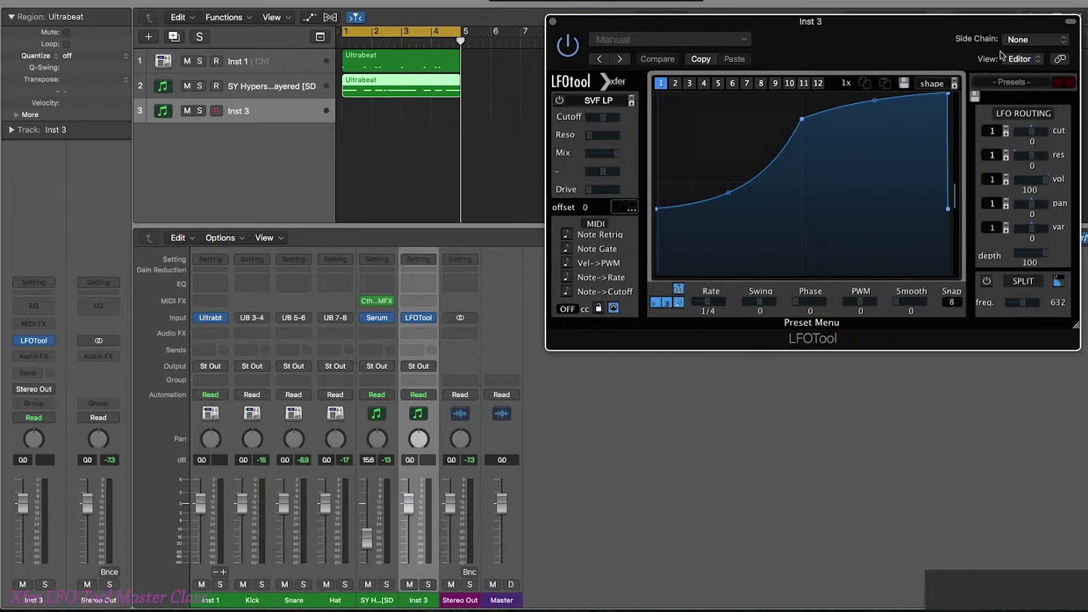
- Set LFOTool's side chain to the Inst 2 hypersaw track and set the hypersaw channel's output to No Output
click(1020, 40)
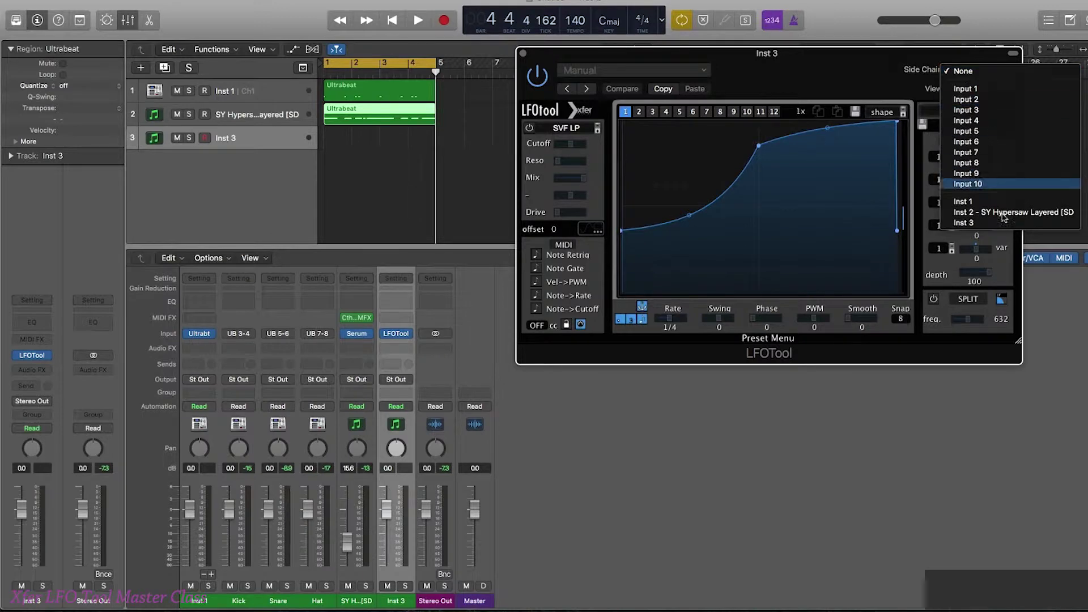
click(1003, 213)
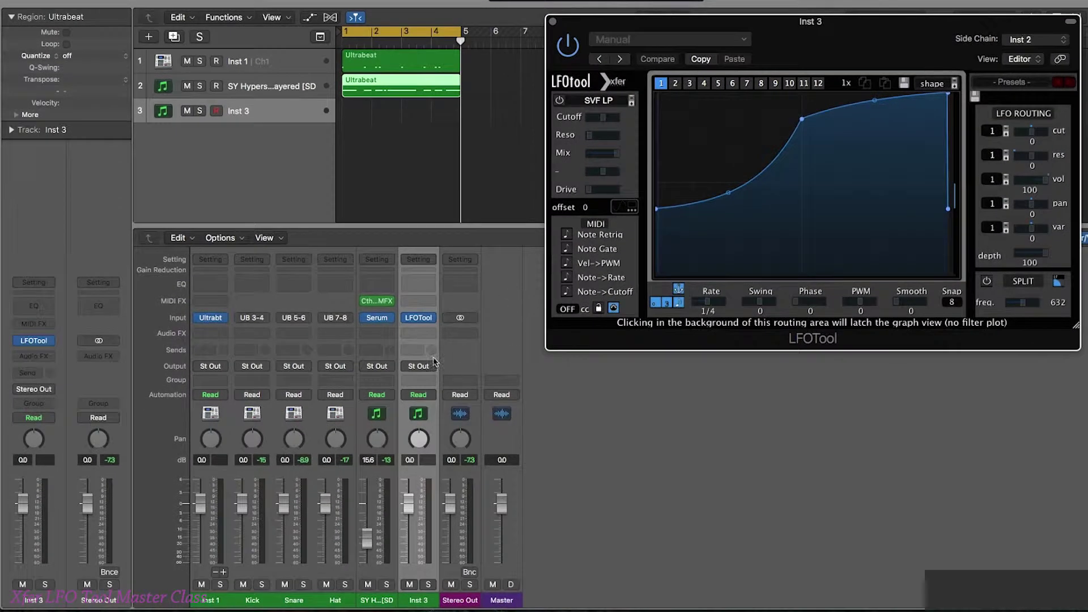
click(375, 368)
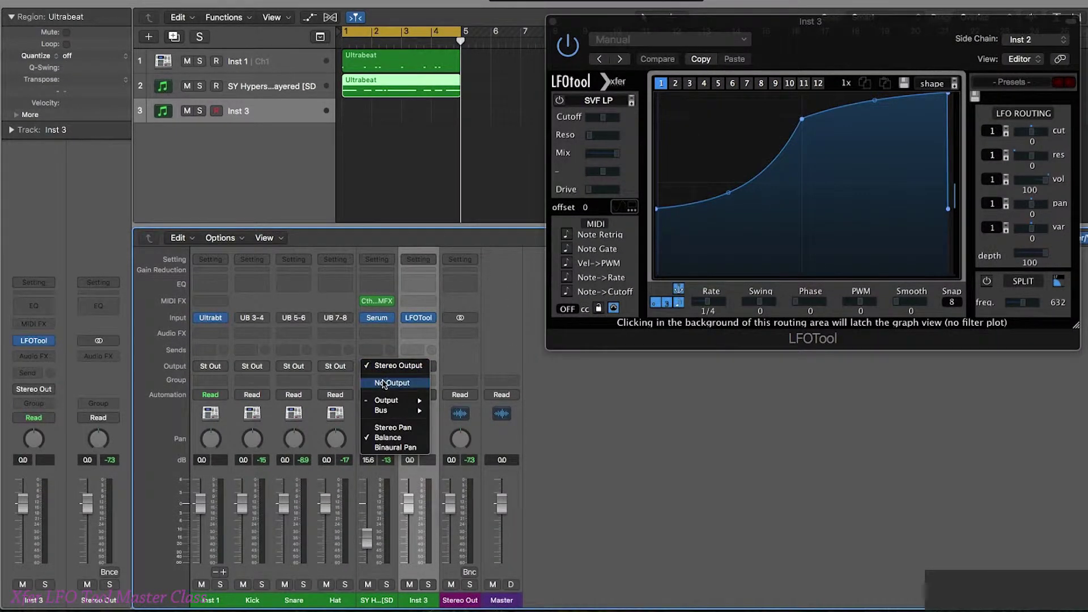
click(386, 384)
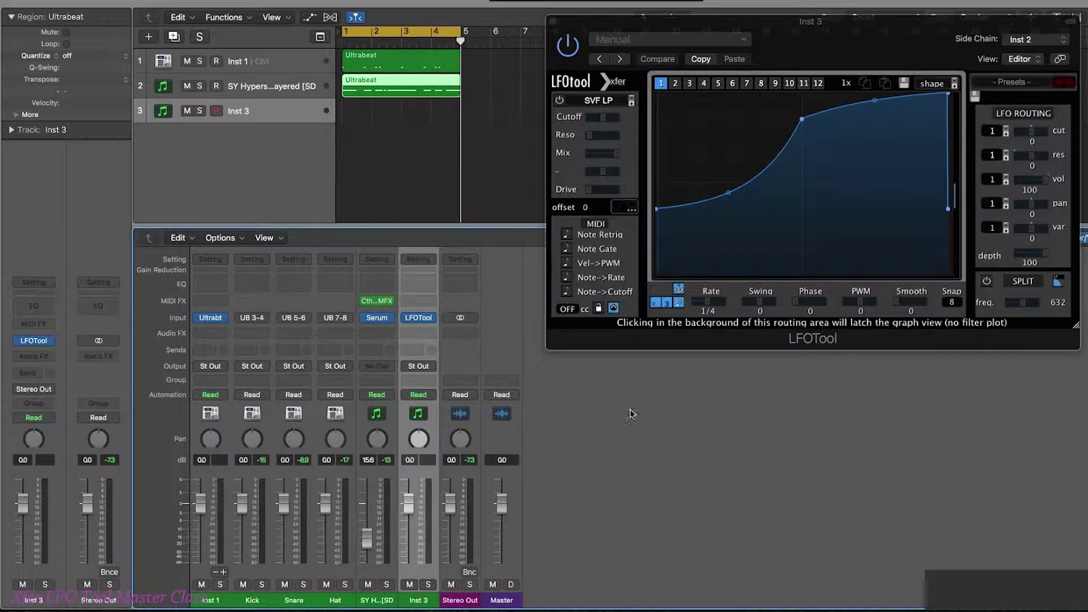
- Play the loop and lower the Inst 3 channel fader to about -13.6 dB
key(space)
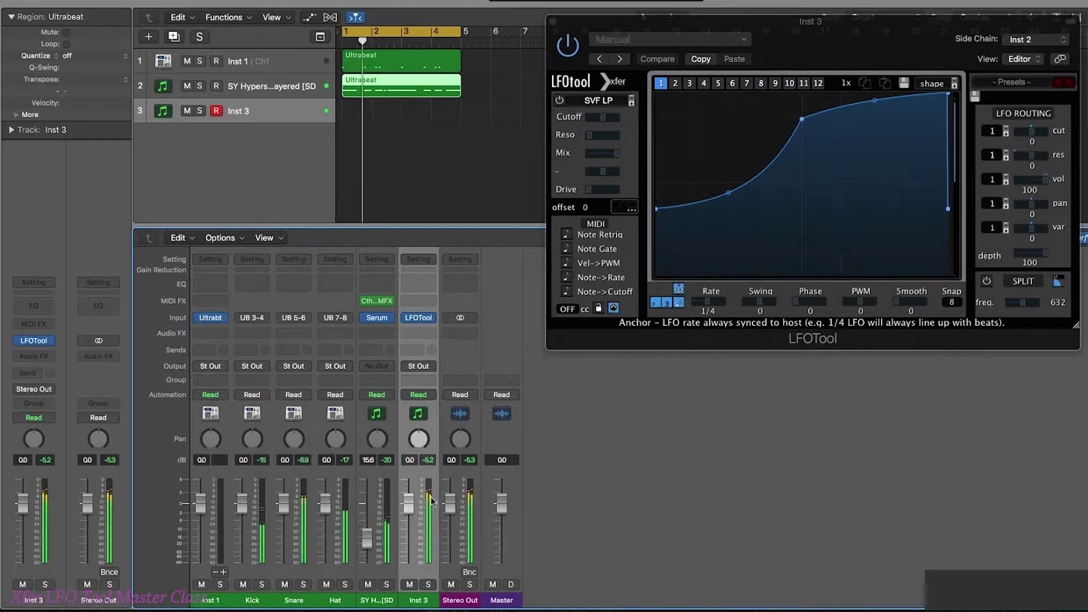
drag(410, 501, 410, 542)
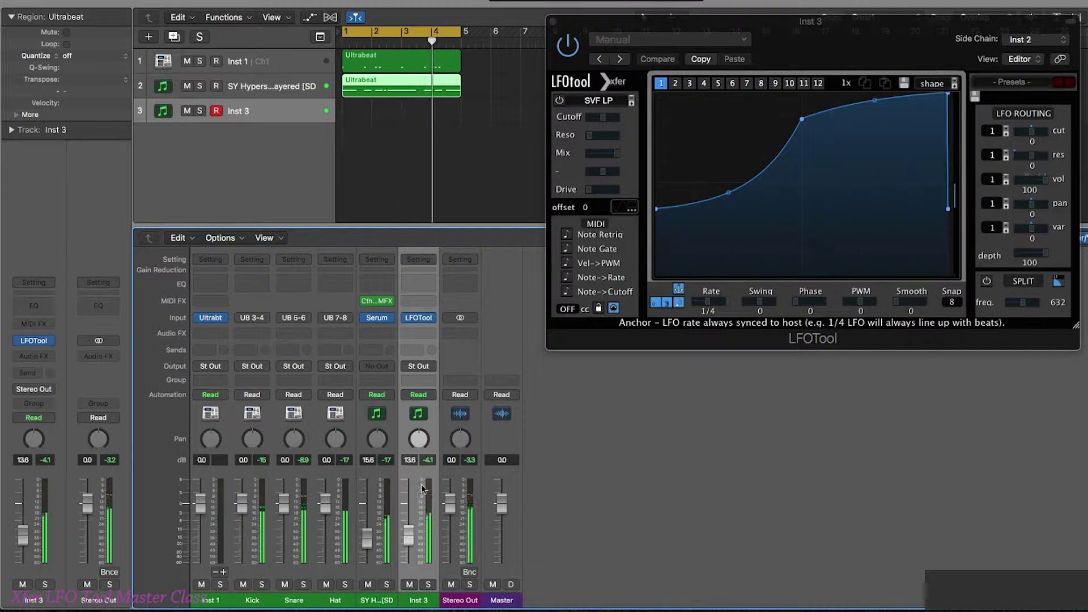
key(space)
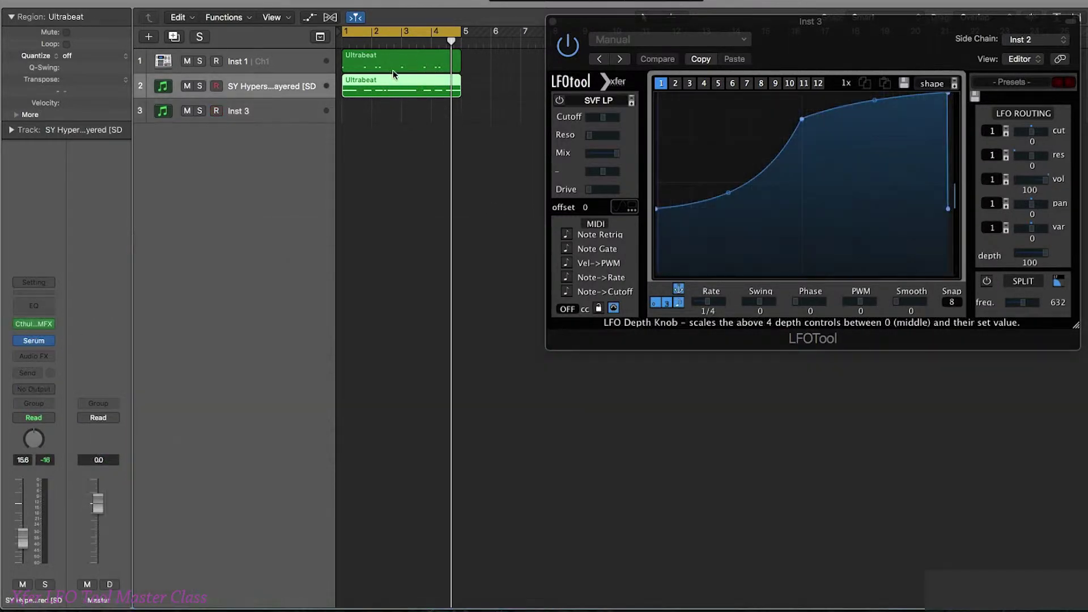
- Copy the Ultrabeat kick-pattern region onto the Inst 3 track, open it in the piano roll, and enable Note Retrig in LFOTool
drag(395, 80, 392, 113)
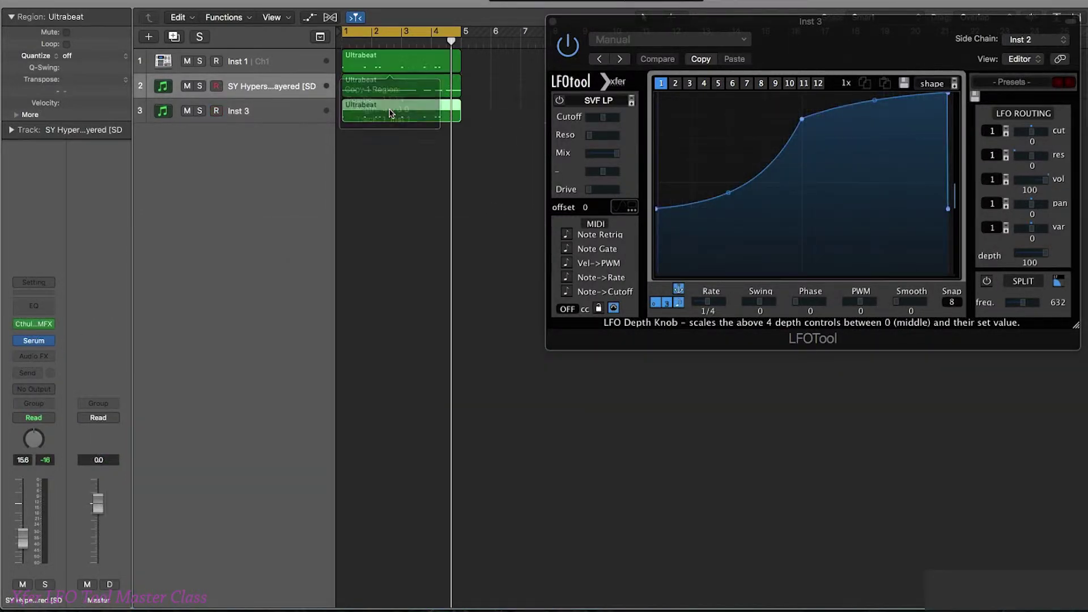
double_click(399, 115)
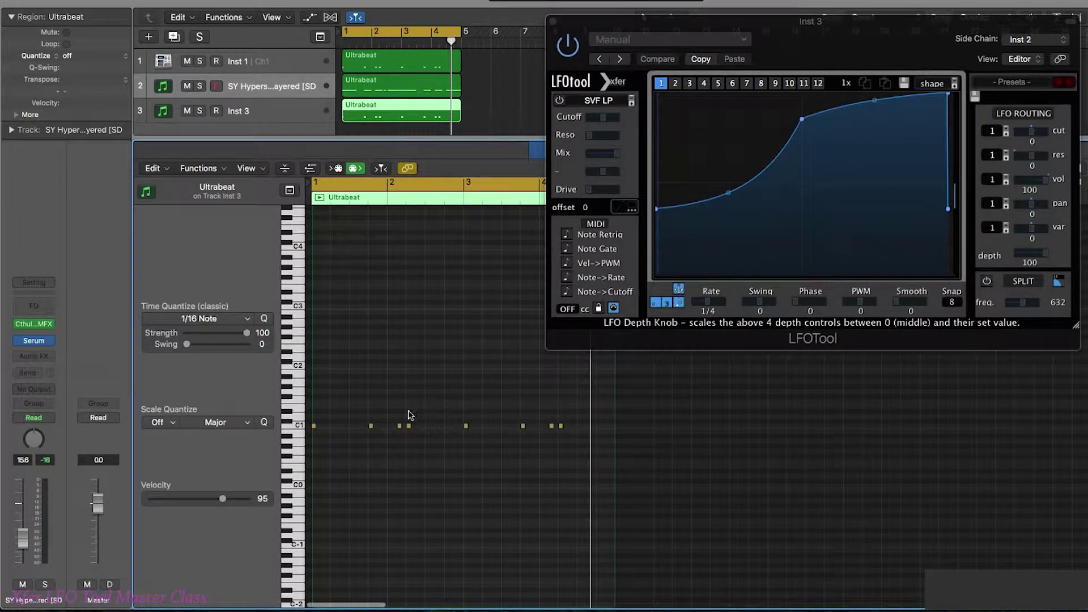
click(567, 235)
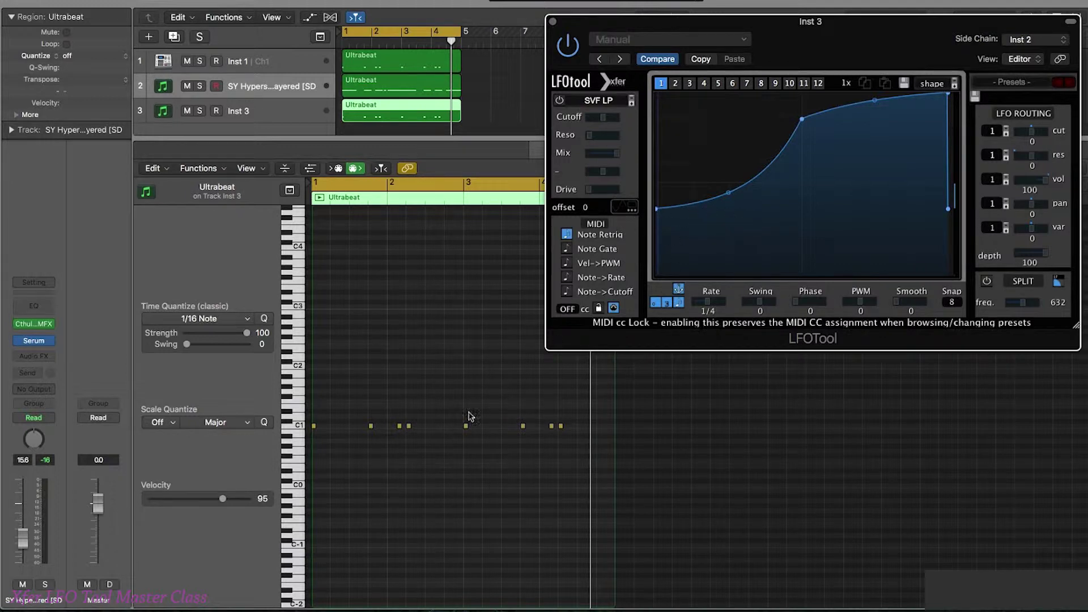
- During playback, reshape the Inst 3 volume curve to rise straight from zero to full level just before mid-cycle at a 1/2 rate
key(space)
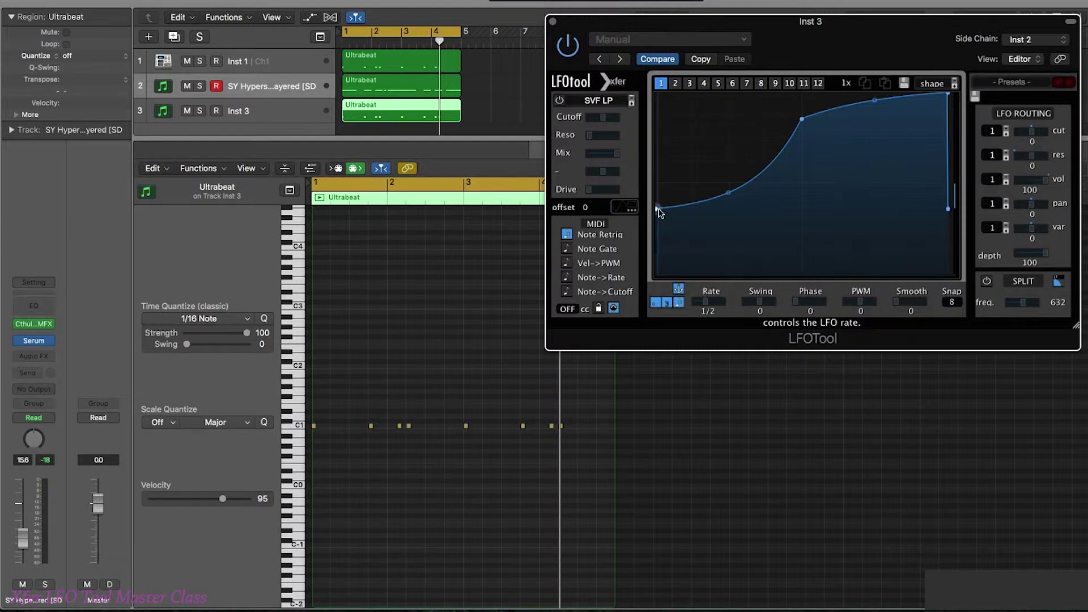
drag(657, 209, 657, 238)
drag(728, 217, 723, 183)
drag(800, 119, 777, 92)
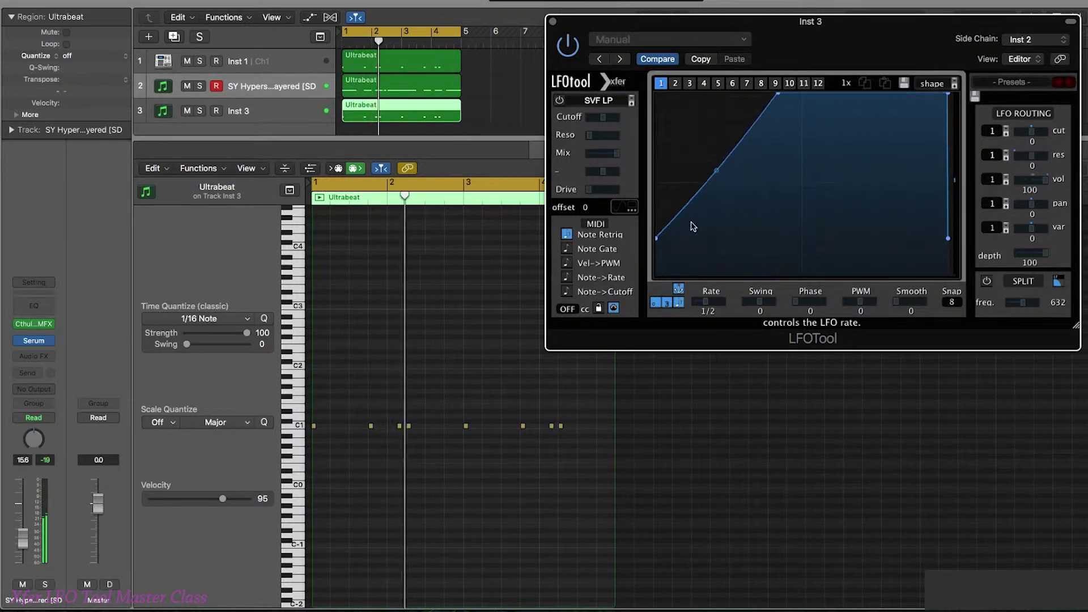
drag(656, 238, 657, 275)
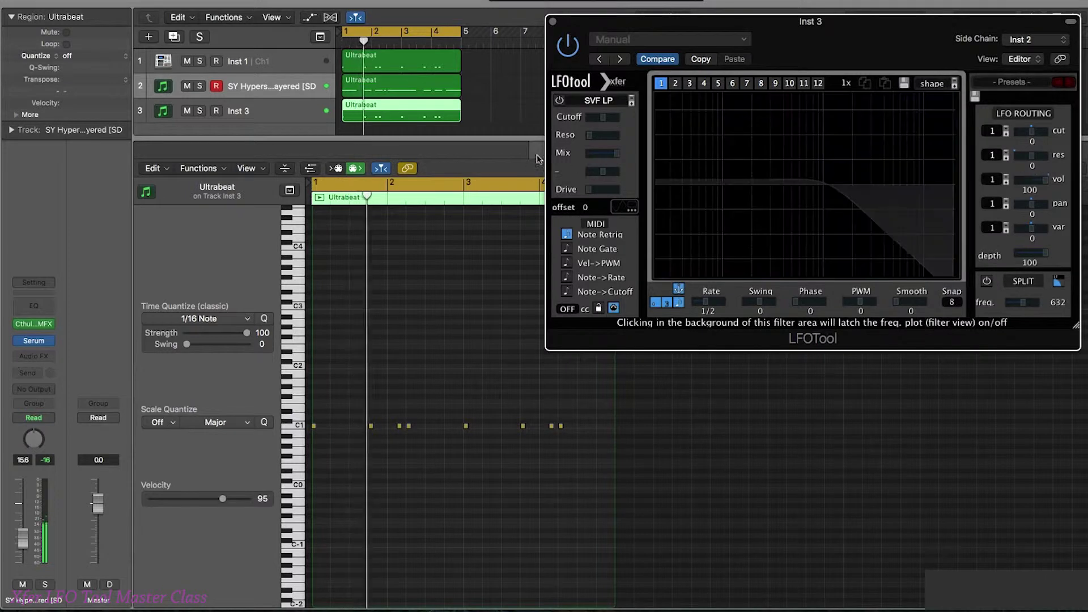
- Reselect the Inst 3 trigger region and examine its notes in the piano roll during playback
click(503, 116)
click(407, 115)
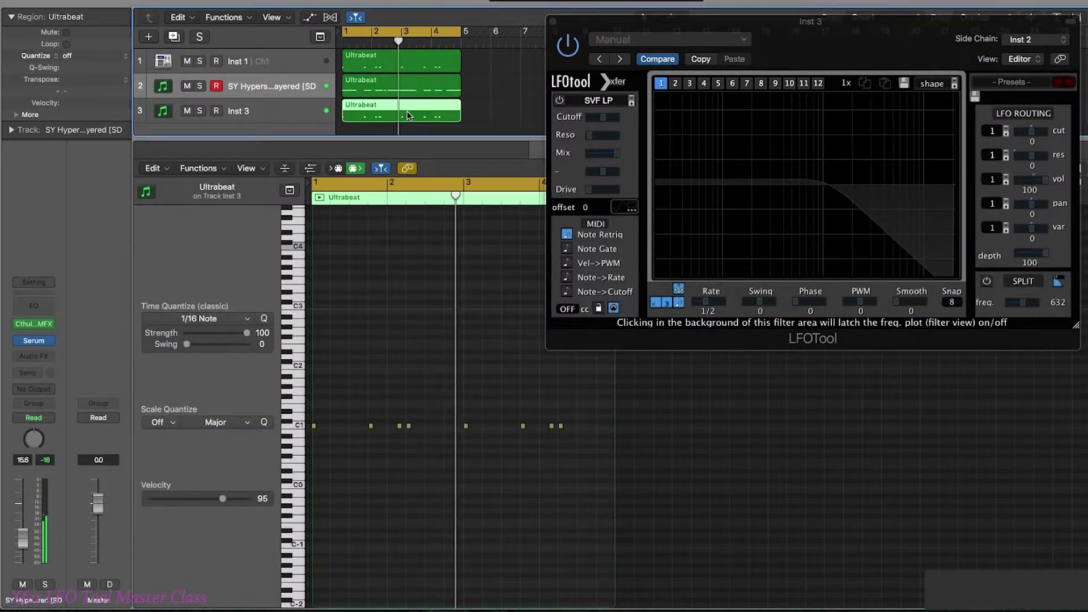
click(426, 403)
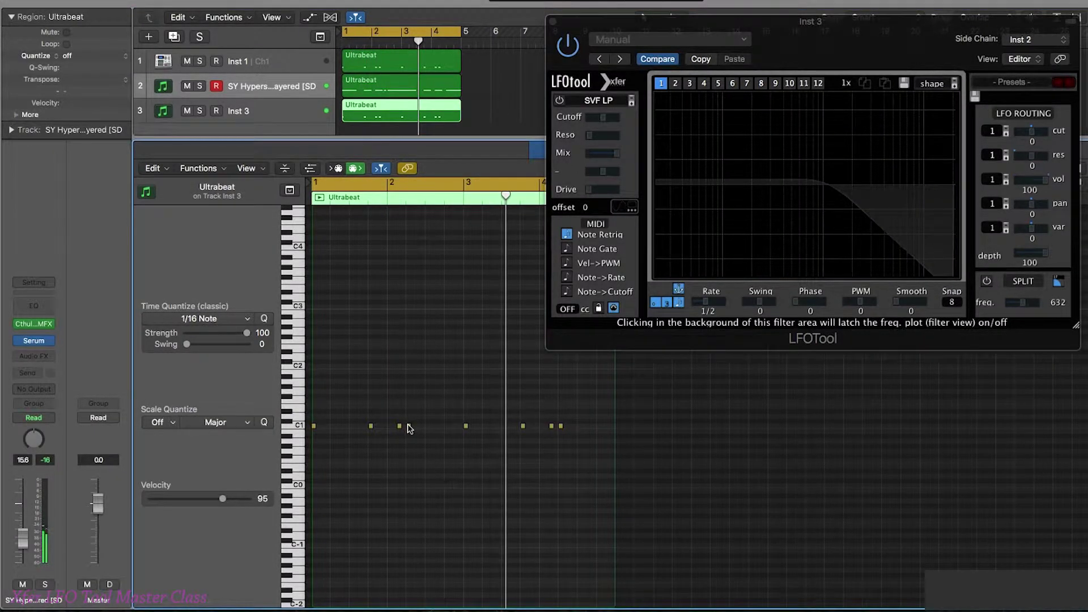
- Copy C1 trigger notes into the gaps of the Inst 3 region, and bow the LFOTool volume rise inward with an earlier peak
alt+drag(408, 425, 581, 428)
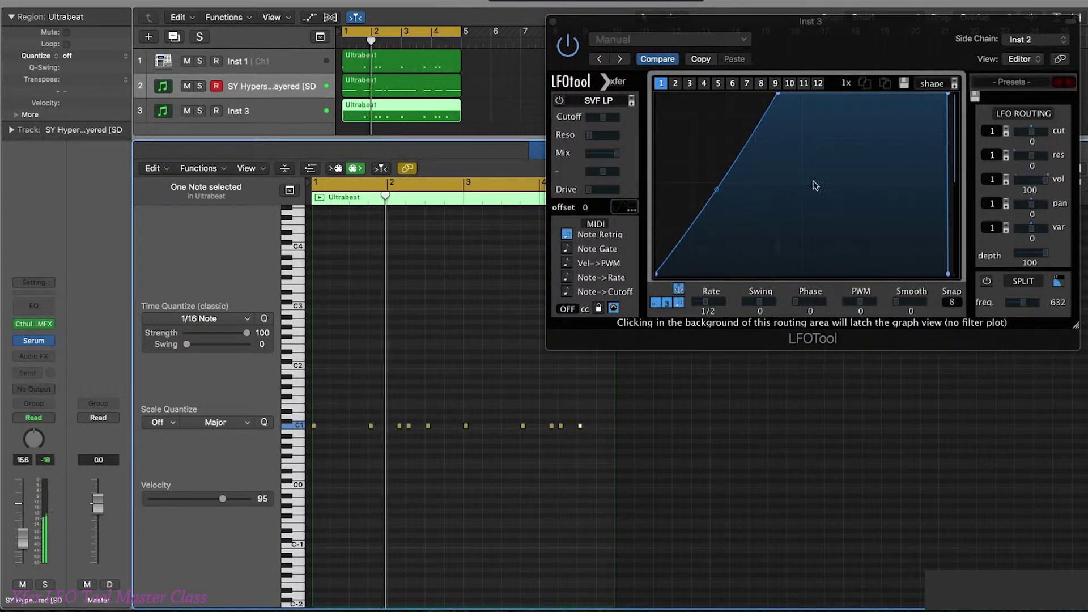
drag(716, 189, 716, 217)
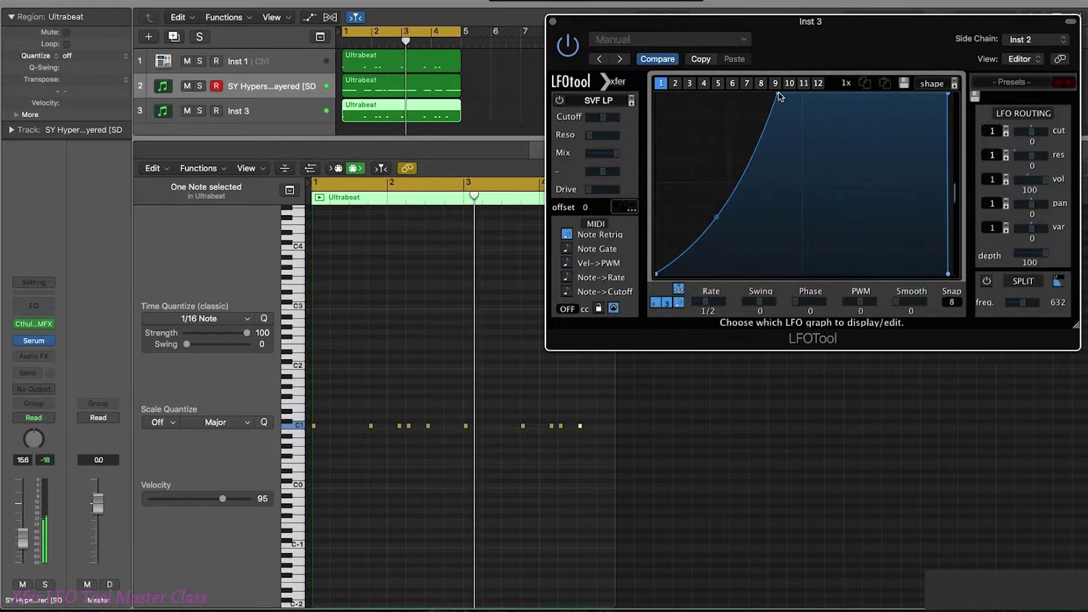
drag(780, 96, 773, 94)
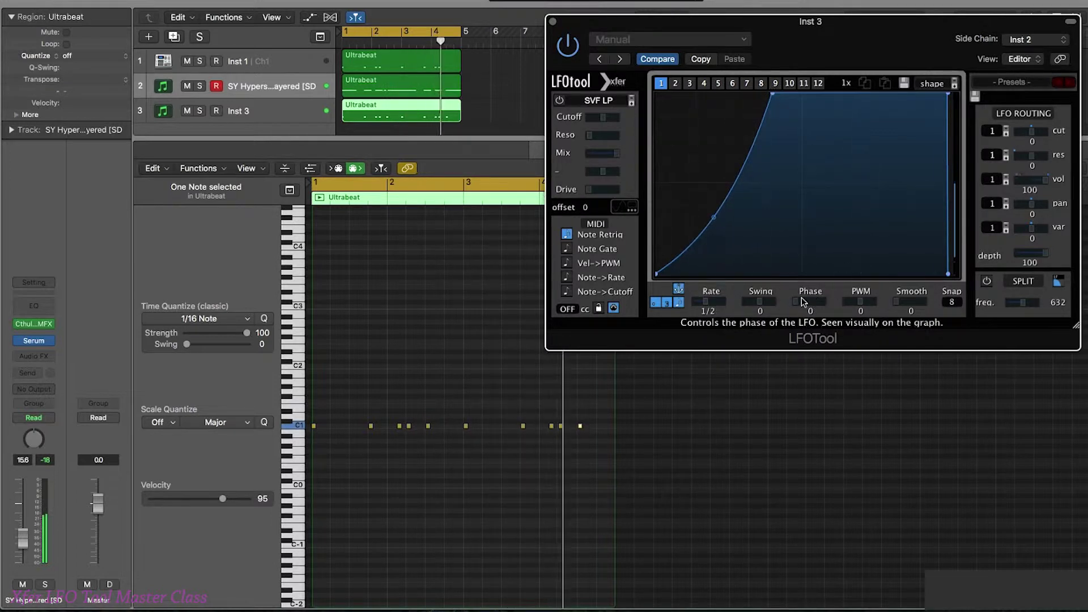
- Try an LFO phase of 39 with a deeper bowed rise peaking near mid-cycle, and return the phase to 0
drag(803, 301, 818, 304)
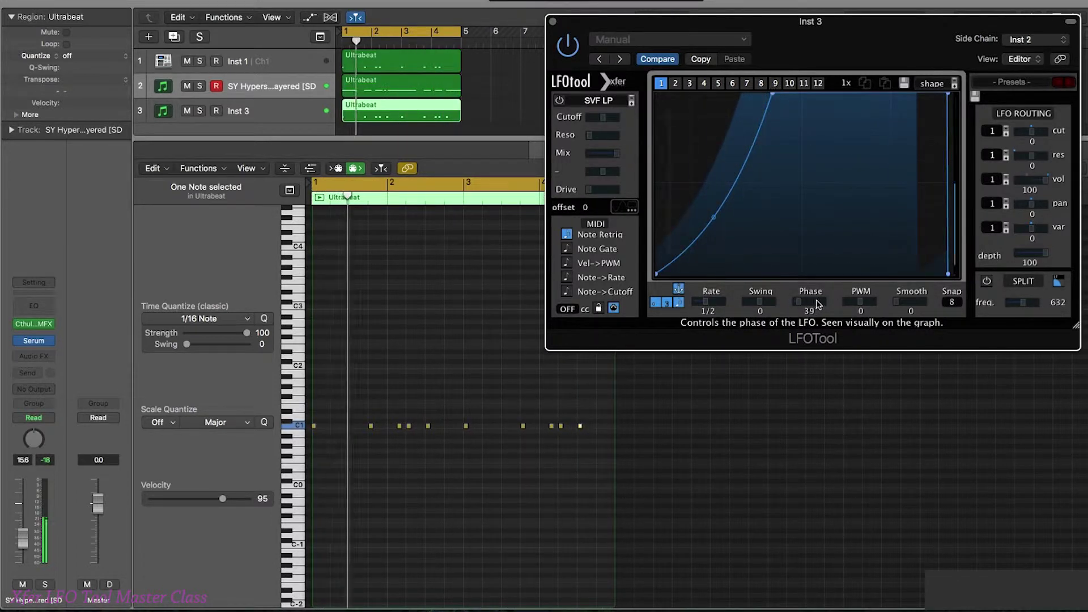
drag(716, 216, 722, 234)
drag(773, 94, 800, 95)
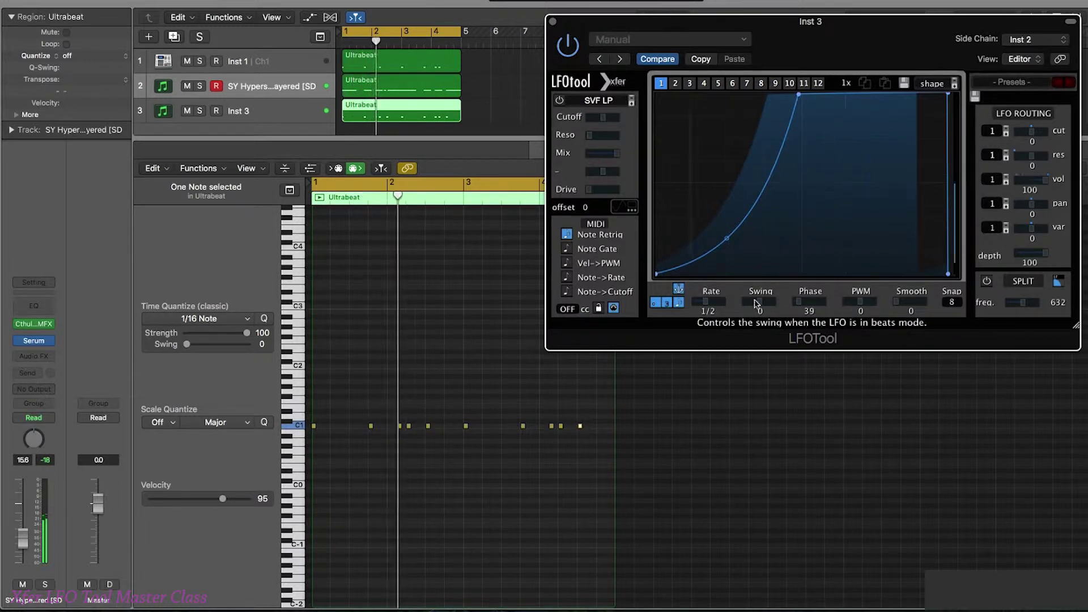
drag(801, 300, 780, 295)
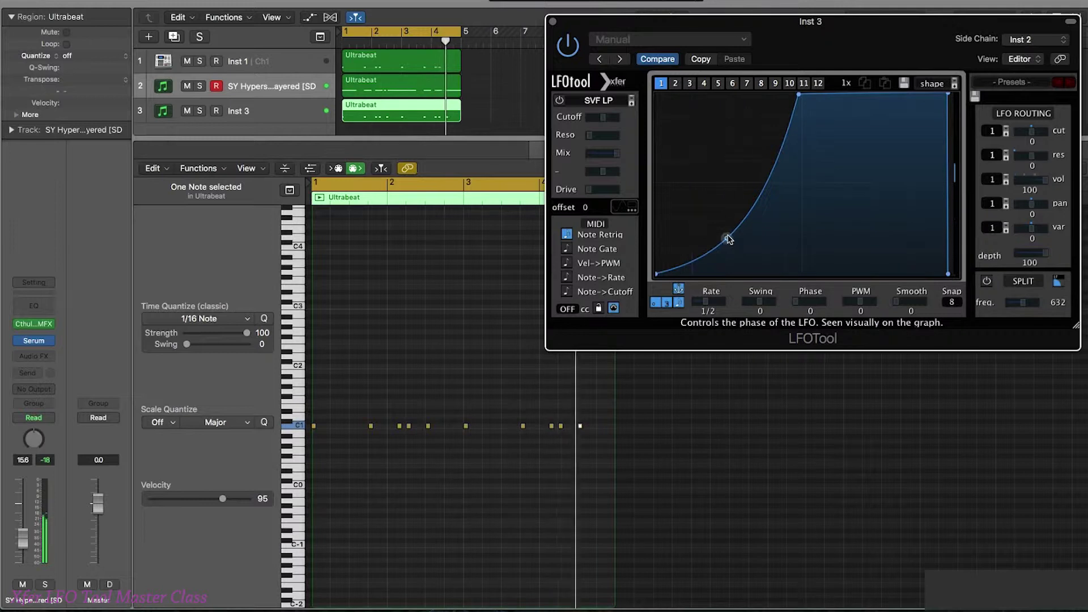
- Add a low point early in the volume curve and round the remaining rise so it peaks about two-thirds through the cycle
drag(728, 239, 695, 190)
double_click(698, 210)
drag(747, 126, 761, 160)
drag(692, 190, 713, 214)
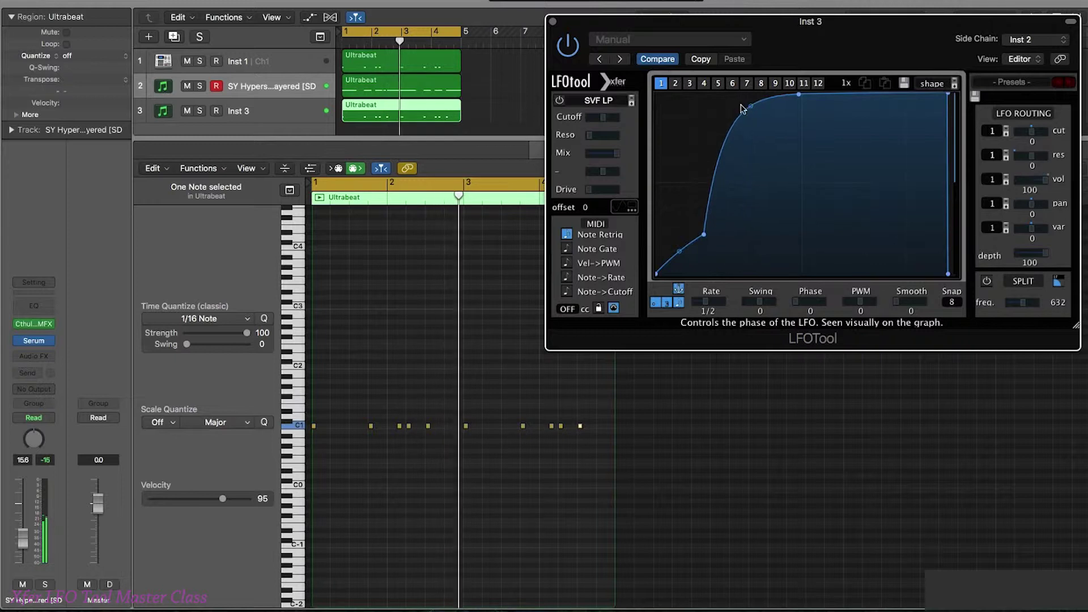
drag(751, 107, 753, 131)
drag(799, 94, 846, 94)
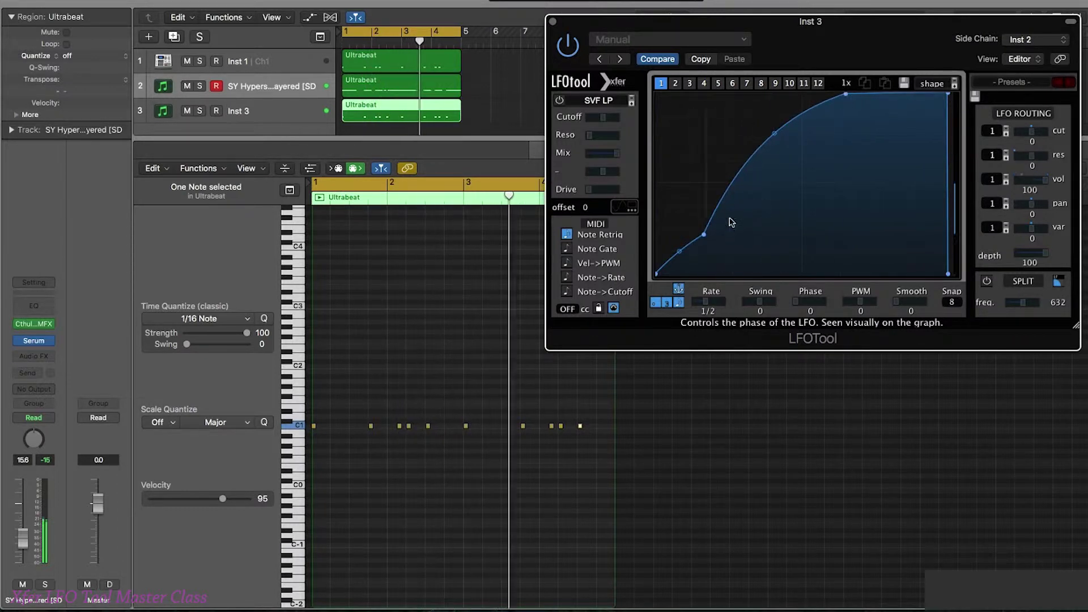
drag(704, 236, 689, 253)
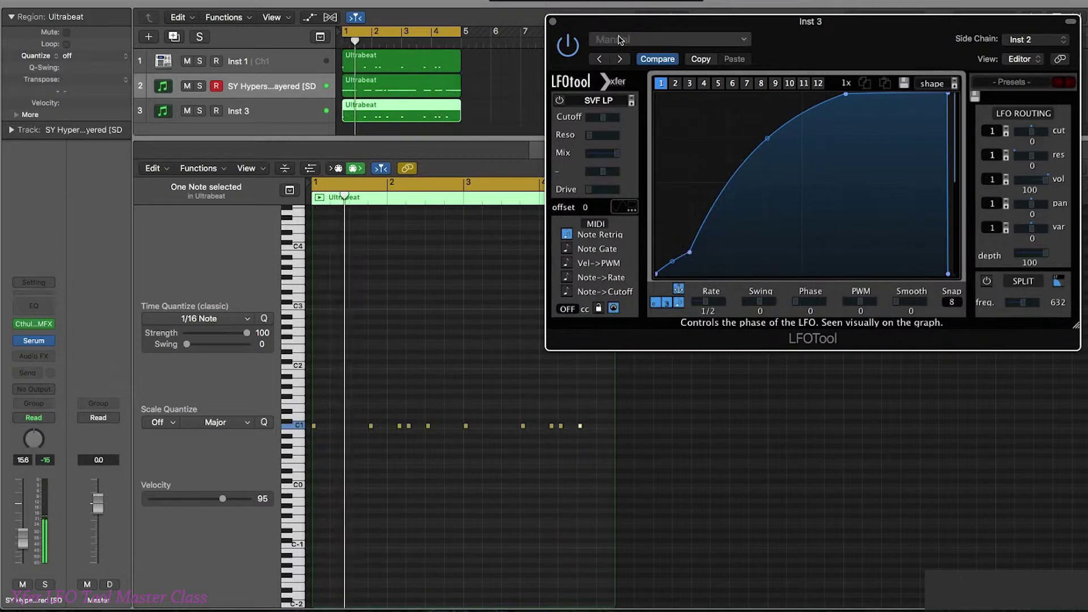
- Close the LFOTool window, show the mixer, insert a second LFOTool as an audio effect on Inst 3, and enlarge its window
click(552, 23)
click(548, 66)
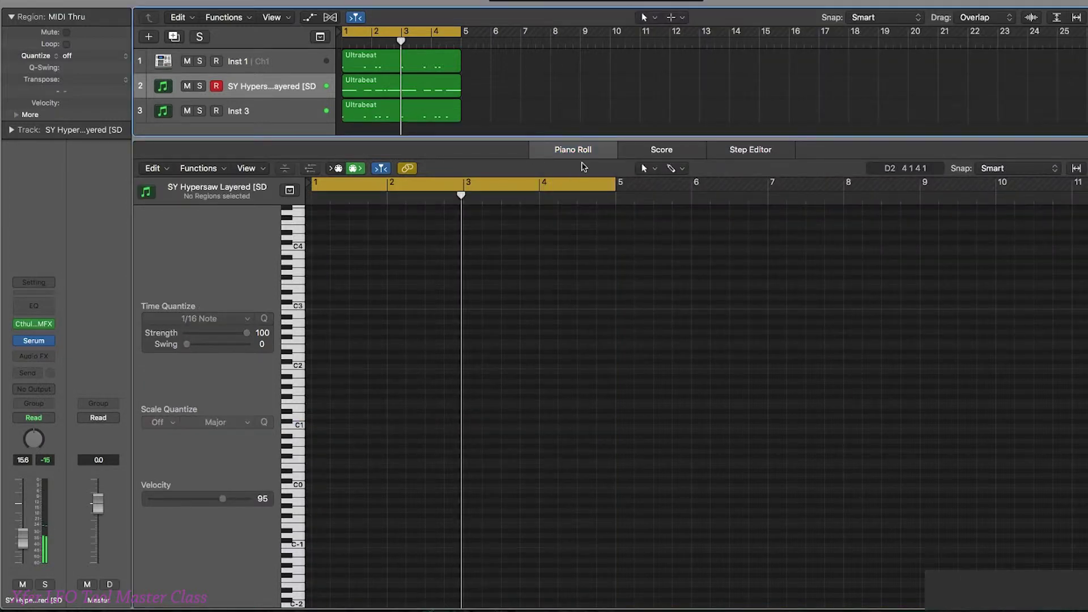
key(x)
key(Tab)
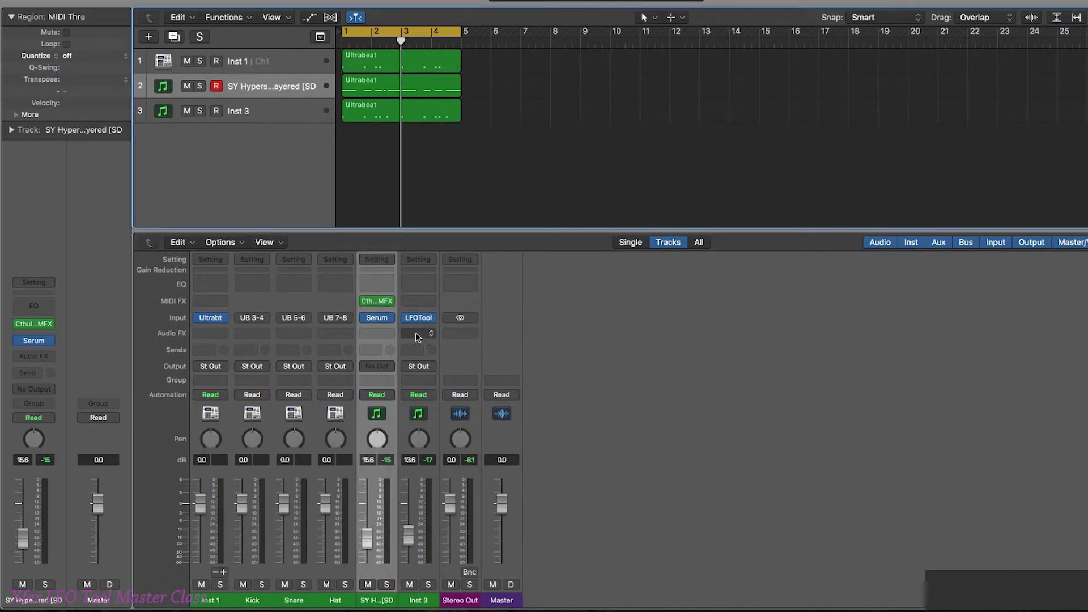
click(417, 334)
mouse_move(438, 359)
click(544, 363)
drag(209, 2, 579, 44)
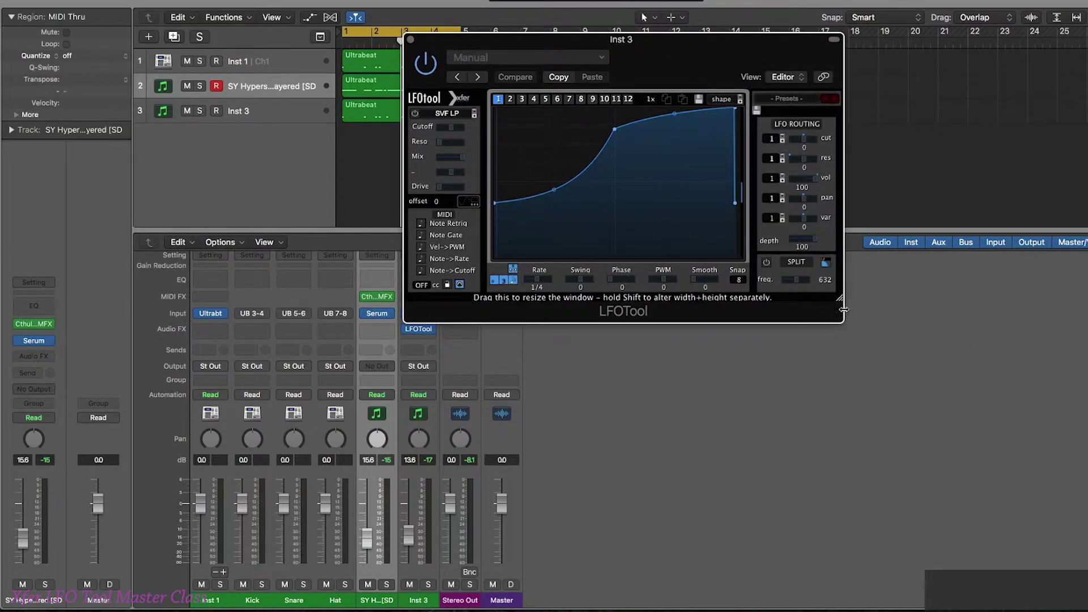
drag(844, 310, 954, 343)
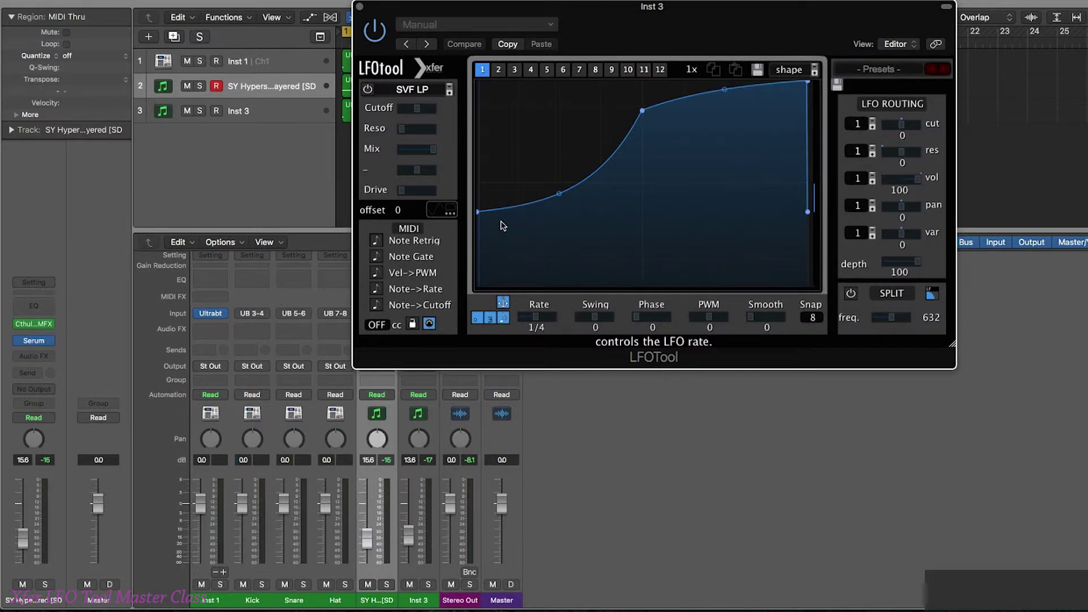
- Draw a square gate pattern across the LFO graph, alternating four full-level pulses with four zero-level gaps
shift+drag(488, 213, 502, 73)
shift+drag(539, 199, 525, 368)
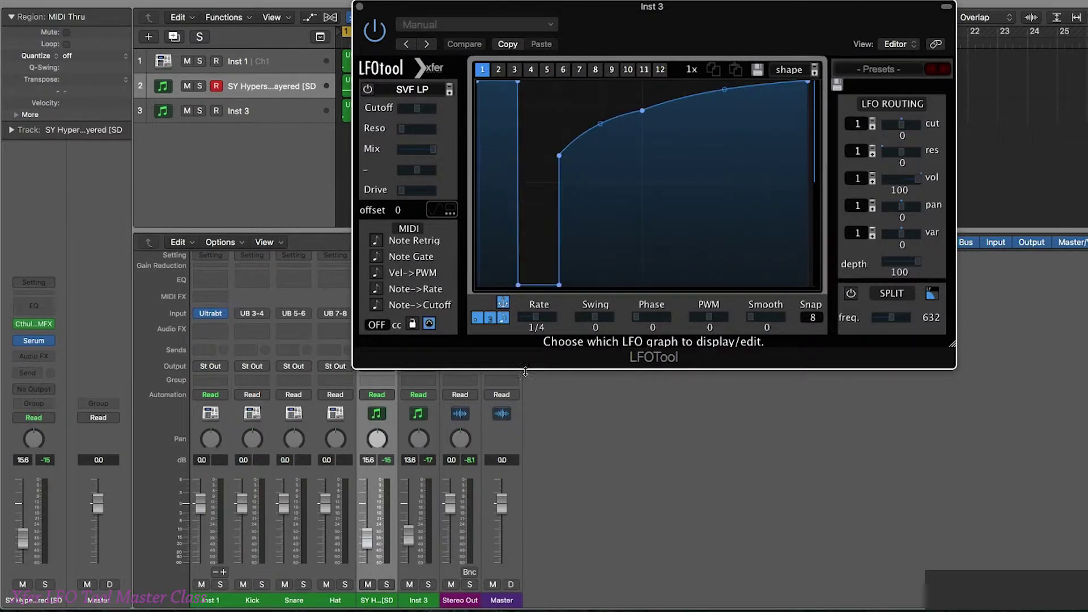
shift+drag(581, 174, 595, 73)
shift+drag(625, 144, 613, 431)
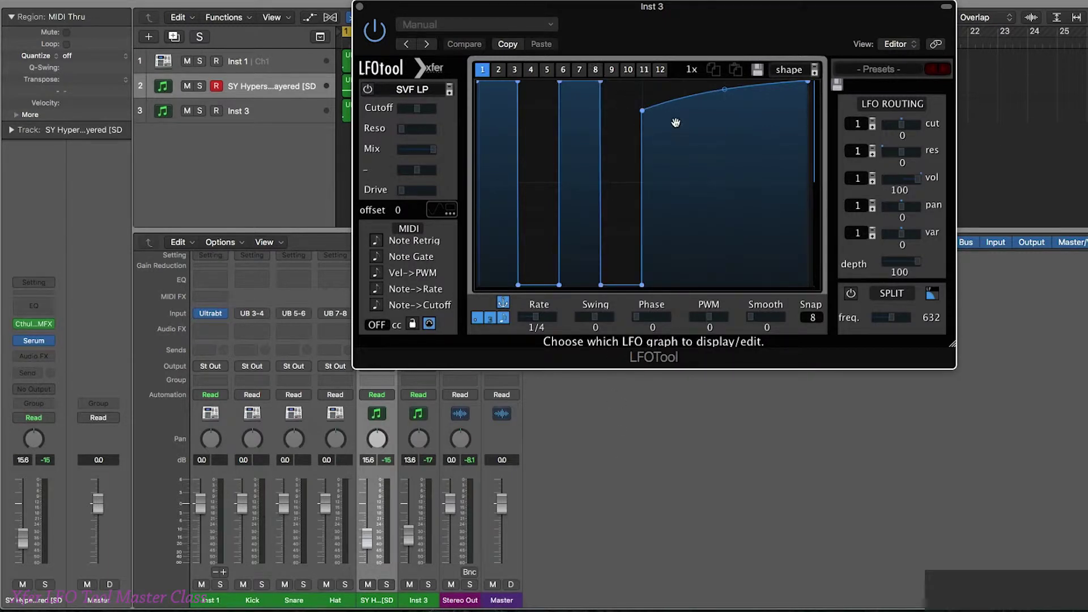
mouse_move(675, 121)
shift+mouse_down()
mouse_move(675, 55)
mouse_move(702, 106)
mouse_move(698, 220)
mouse_move(745, 156)
mouse_move(751, 44)
shift+mouse_up()
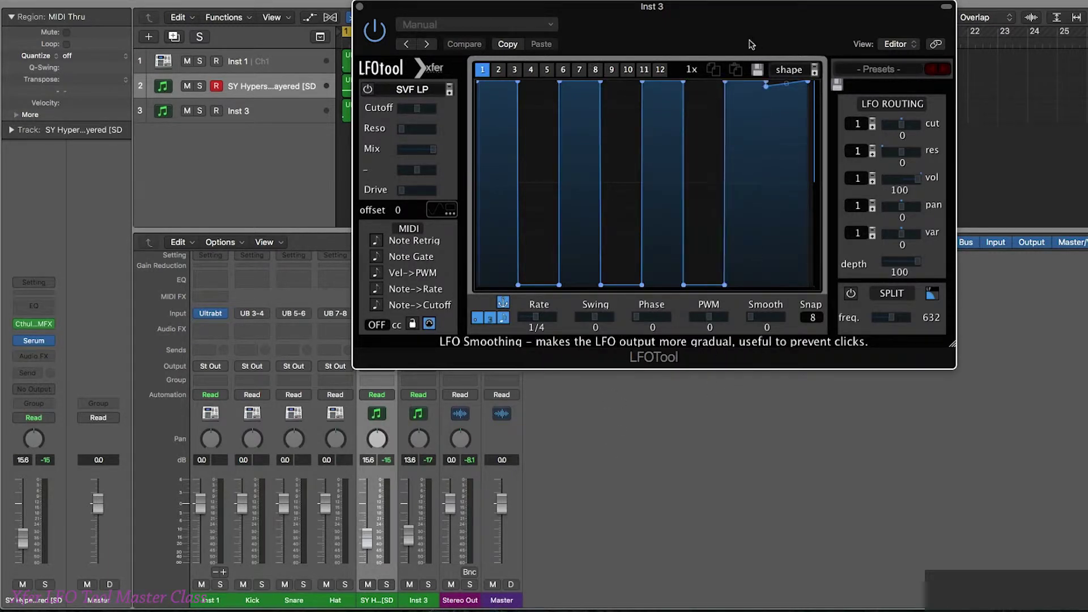
drag(785, 86, 791, 328)
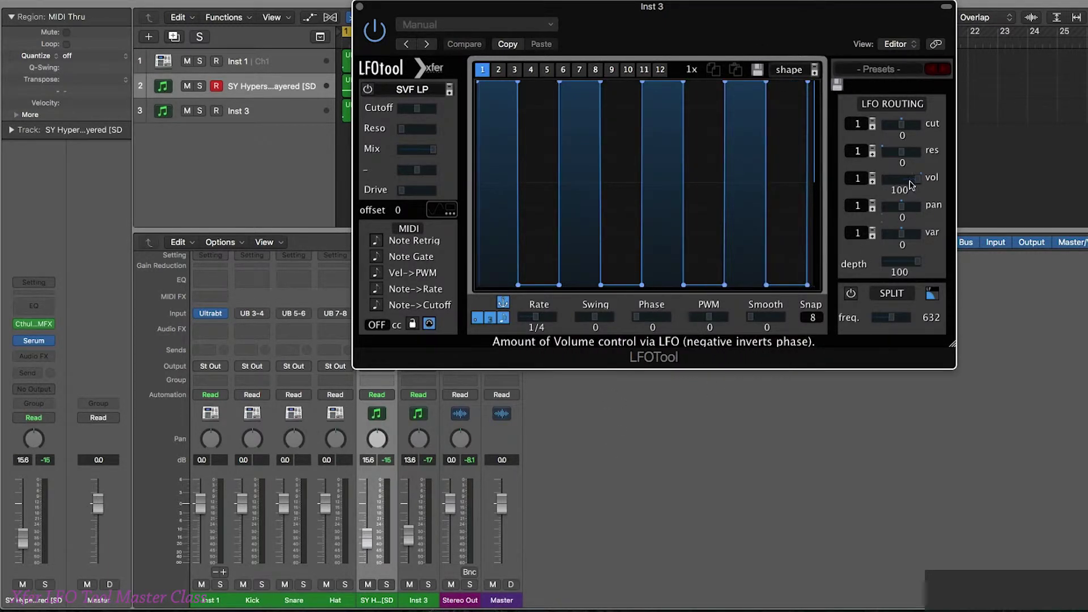
- During playback, set the second LFOTool's volume amount to -27 and its swing to 18
mouse_move(888, 180)
mouse_down()
mouse_move(879, 182)
mouse_move(889, 183)
mouse_up()
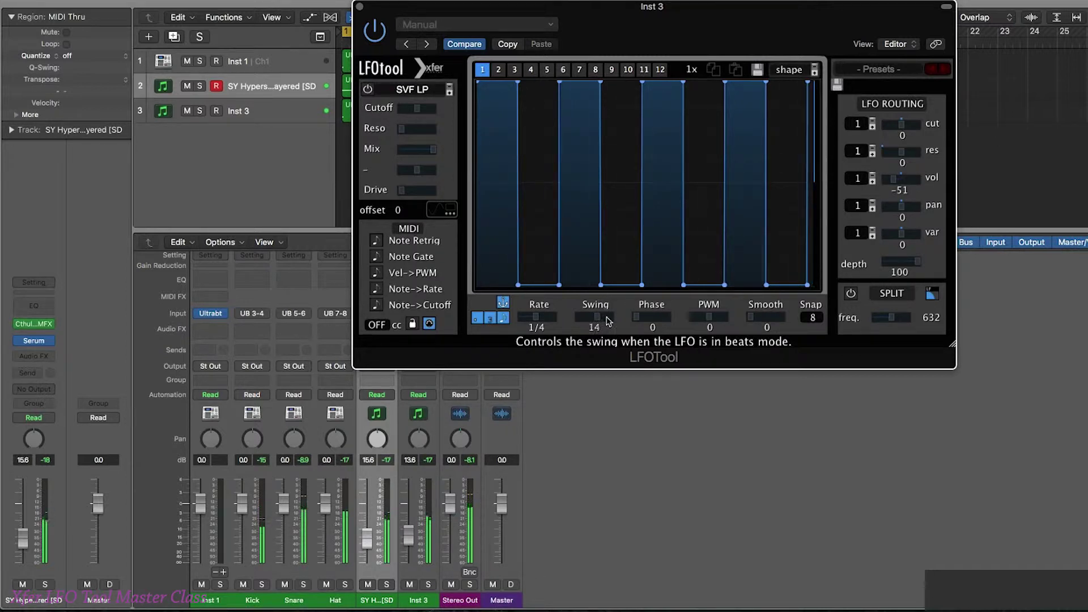
drag(607, 321, 609, 322)
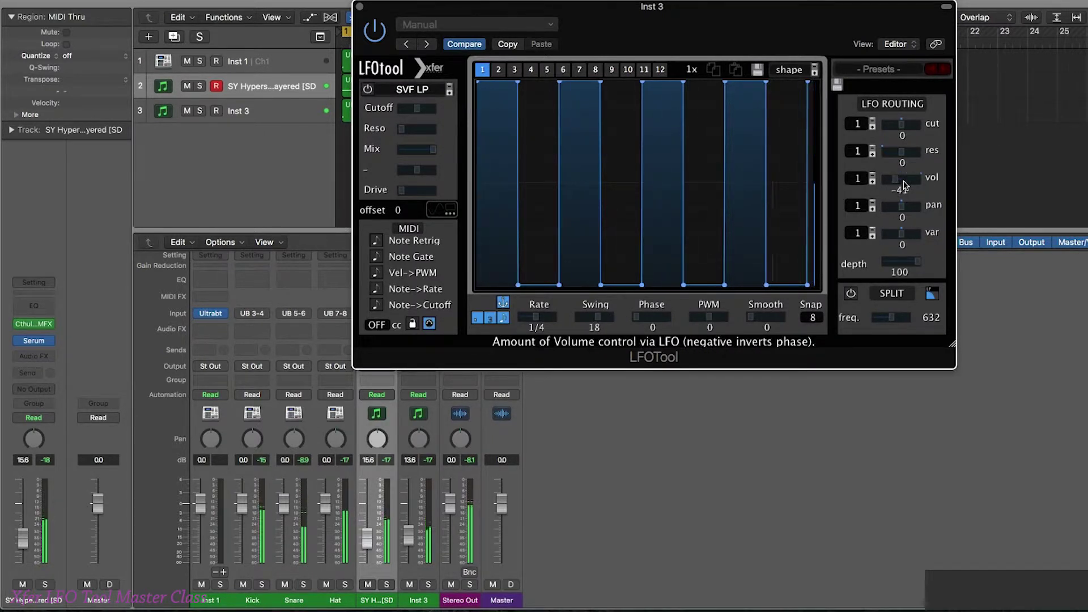
drag(904, 185, 907, 194)
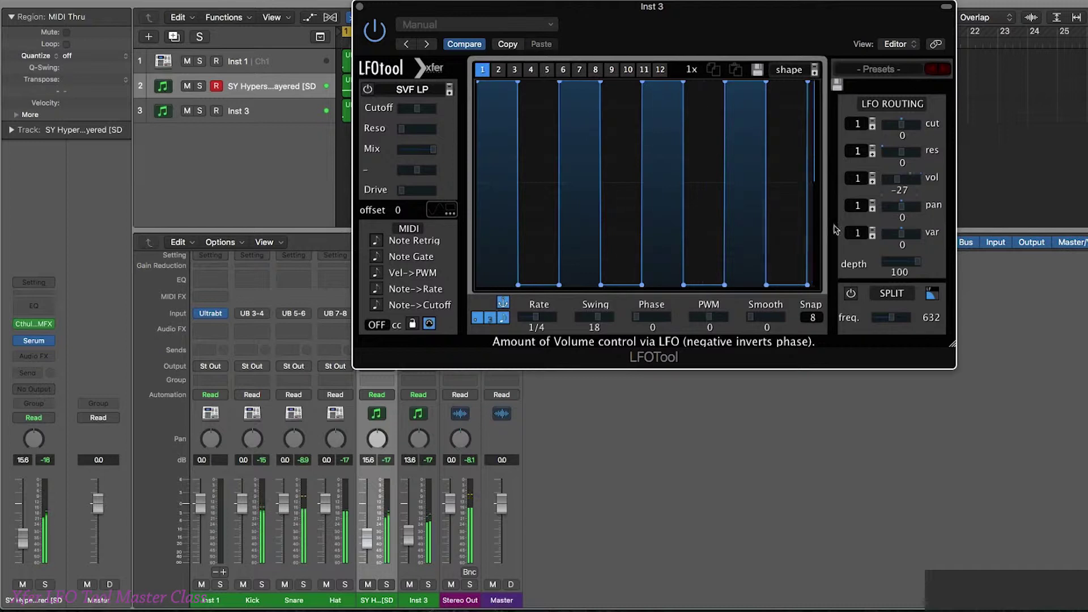
- Try phase 69, swing -50 and a 1/16 rate at volume amount -45, and reset swing and phase to 0
drag(652, 317, 669, 318)
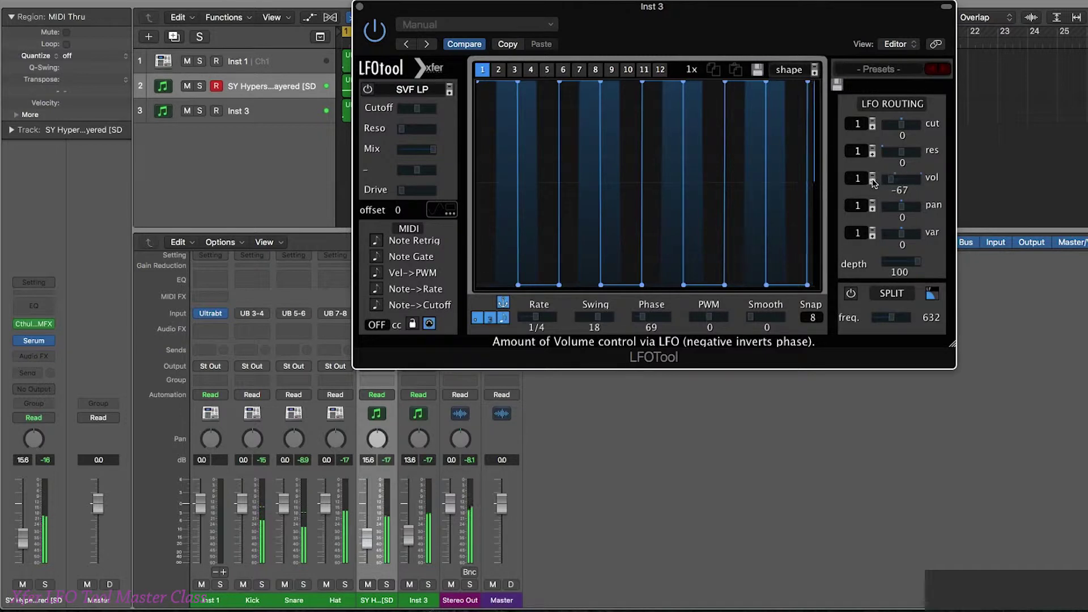
drag(882, 183, 880, 181)
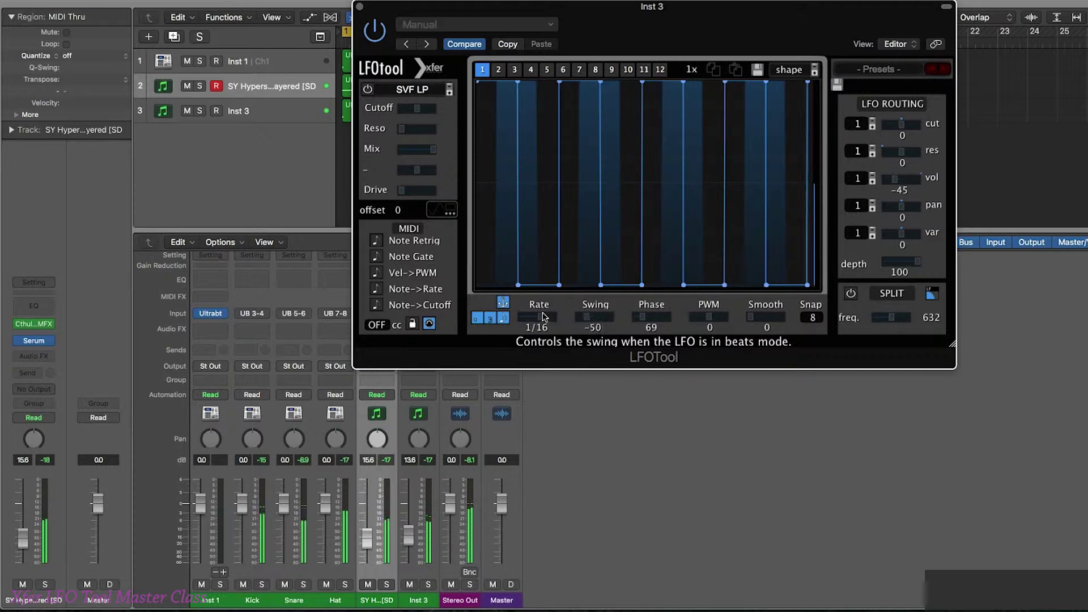
double_click(592, 318)
double_click(650, 318)
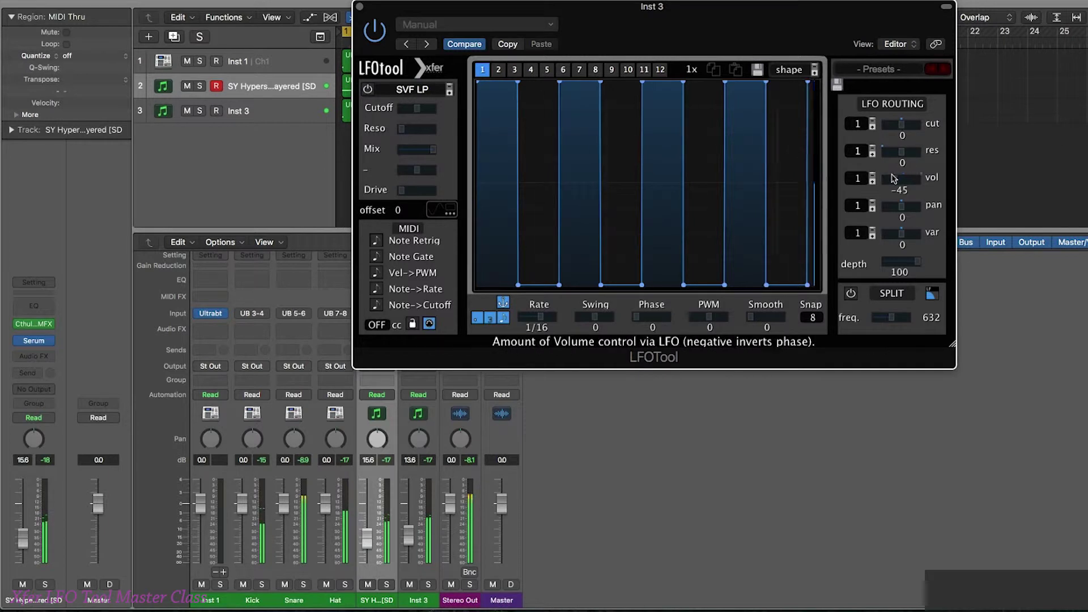
- Set the gate's rate to 1/8 t, volume amount to -48 and swing to 19, and close the plug-in window
drag(894, 178, 899, 179)
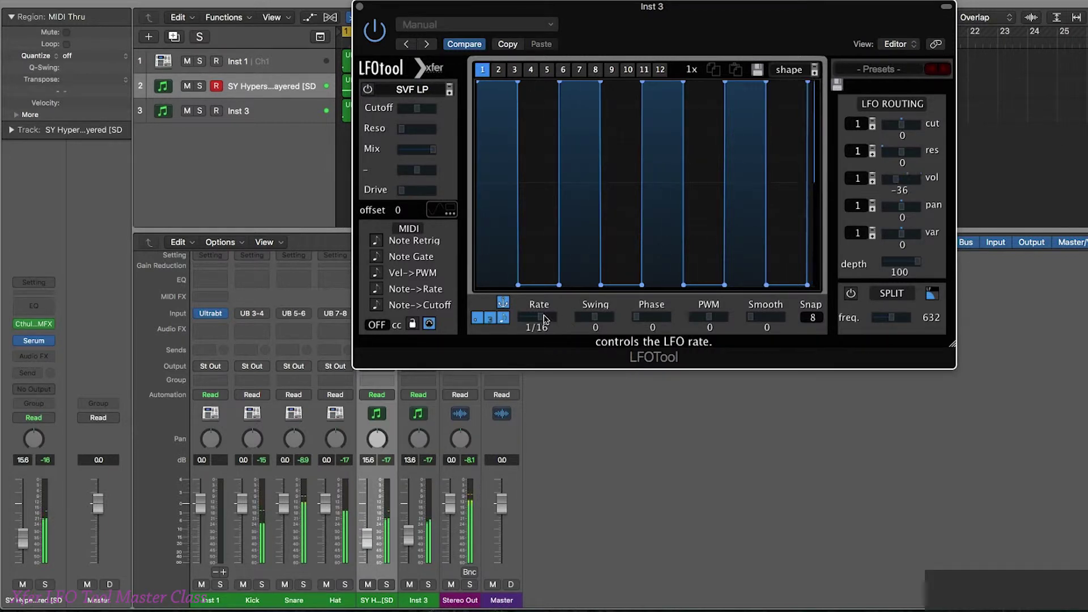
mouse_move(542, 317)
mouse_down()
mouse_move(552, 319)
mouse_move(525, 318)
mouse_up()
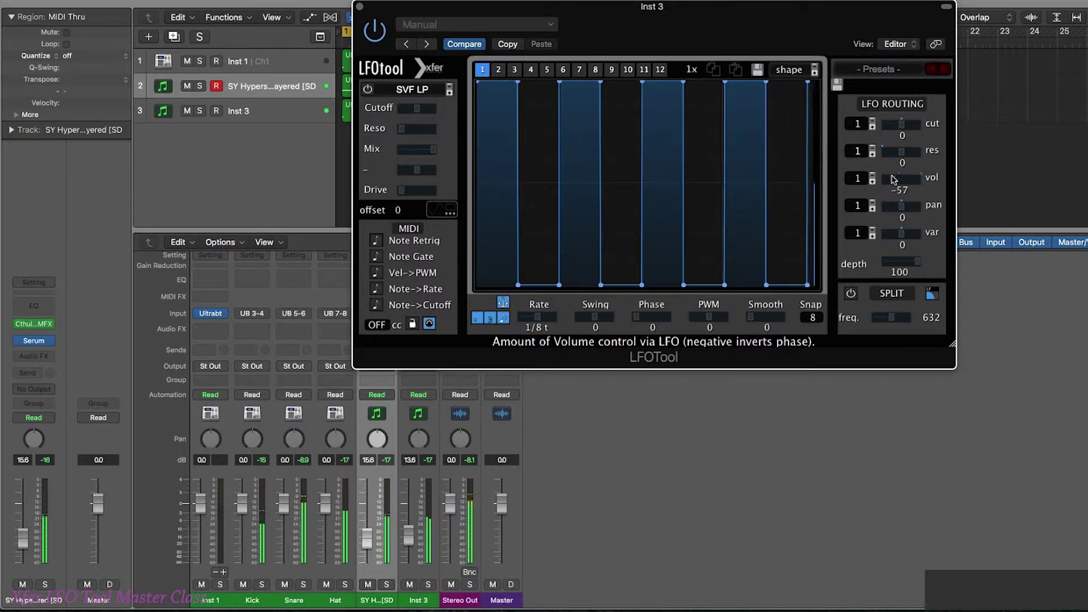
drag(893, 179, 897, 178)
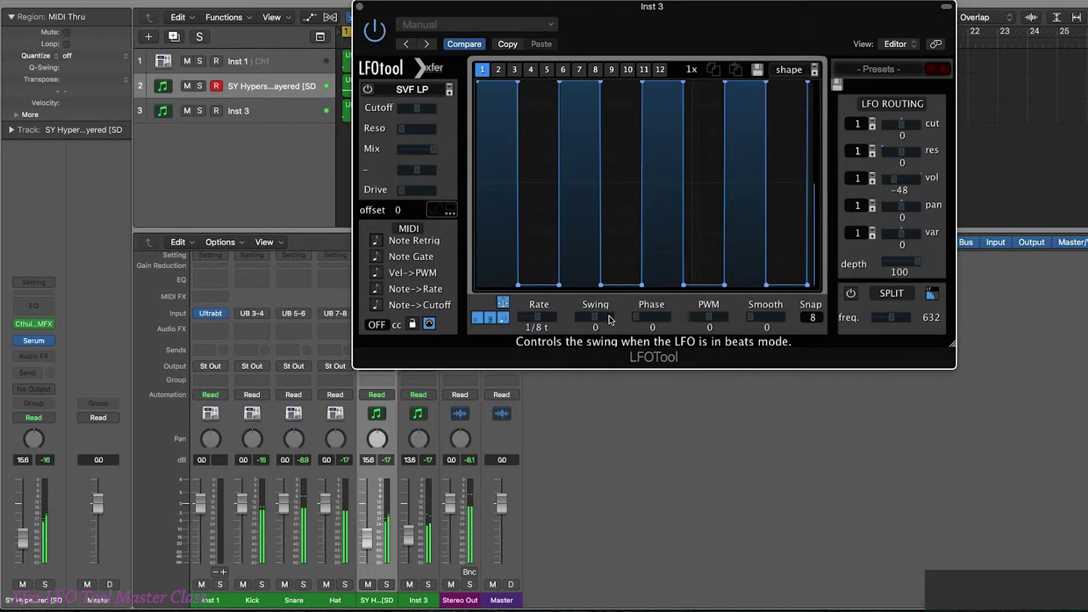
drag(611, 321, 623, 320)
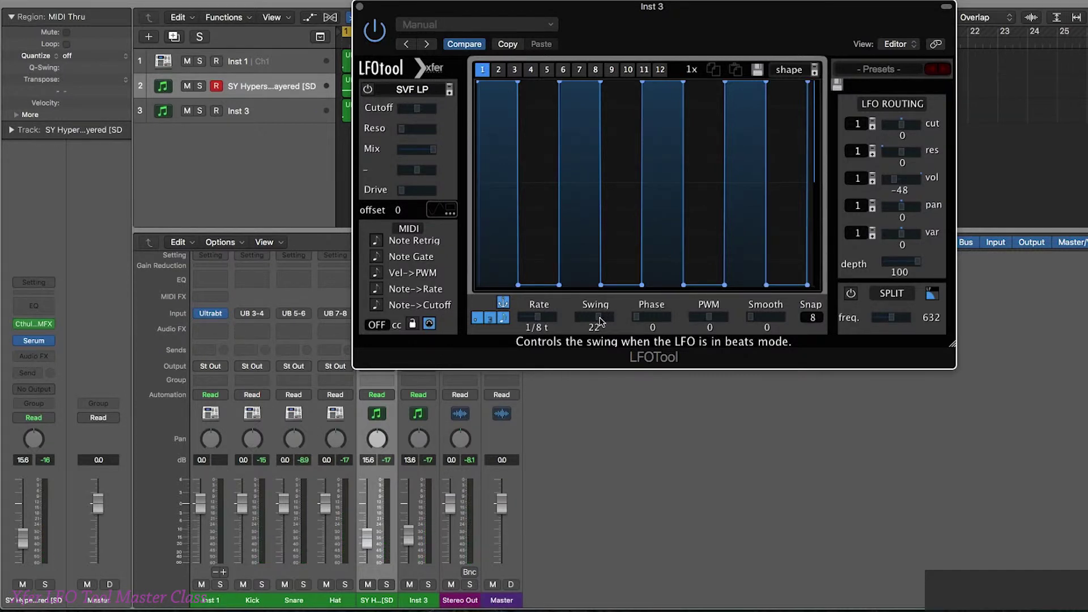
drag(605, 322, 603, 322)
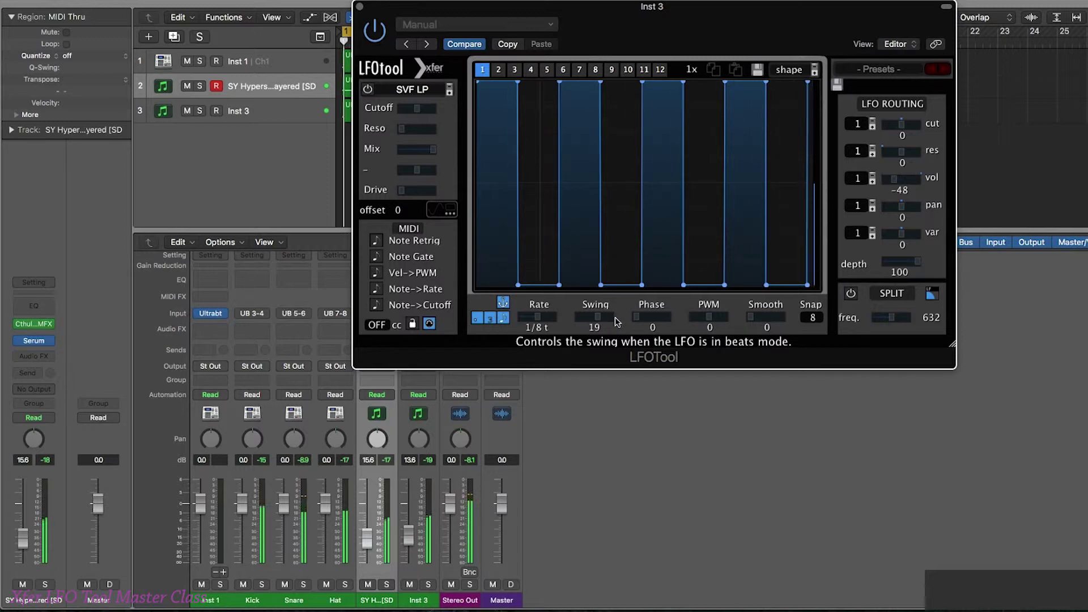
click(359, 7)
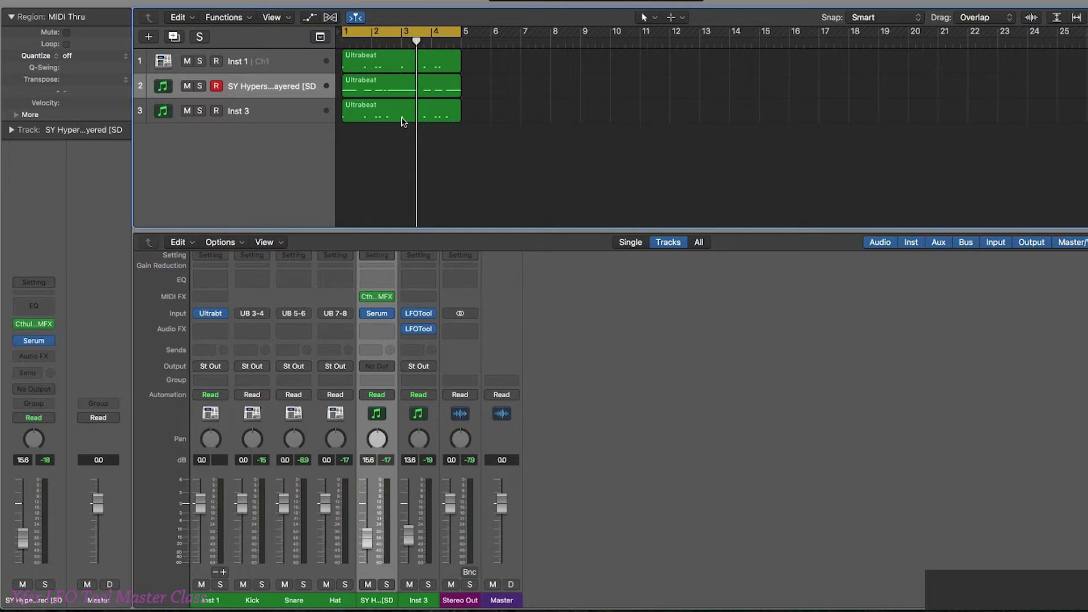
- Reopen the effect-slot LFOTool on Inst 3, reset its volume amount to 0 and set its cutoff amount to 100
drag(429, 335, 460, 343)
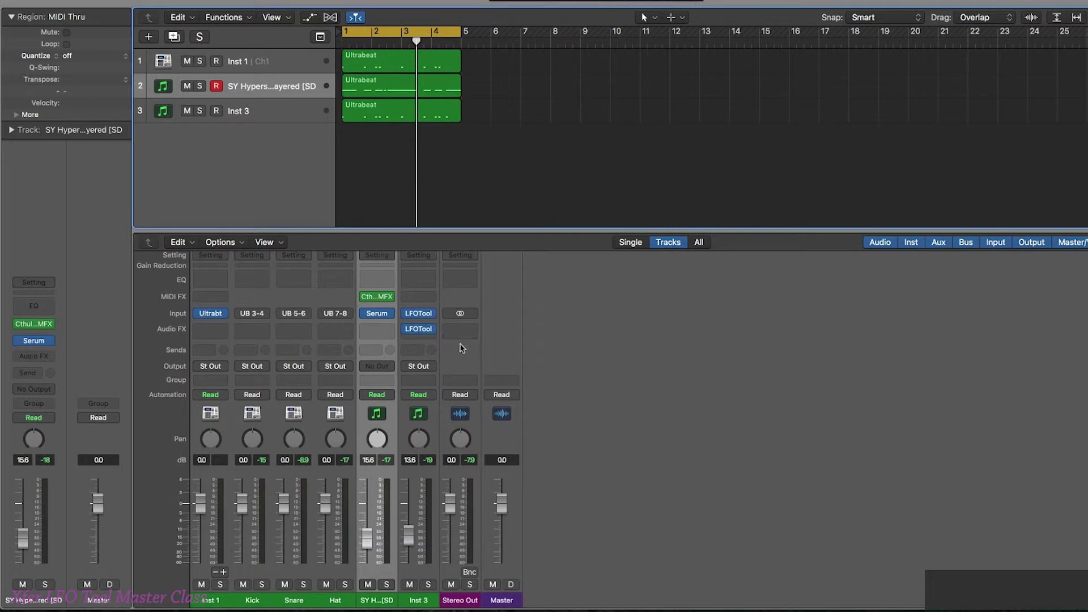
click(418, 330)
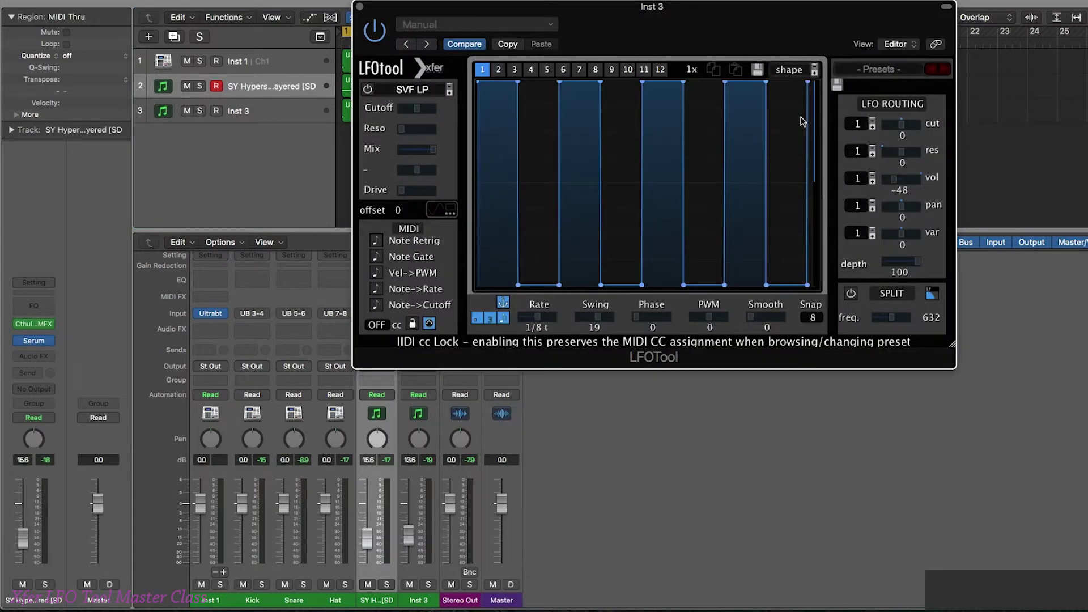
double_click(901, 179)
drag(906, 125, 1038, 126)
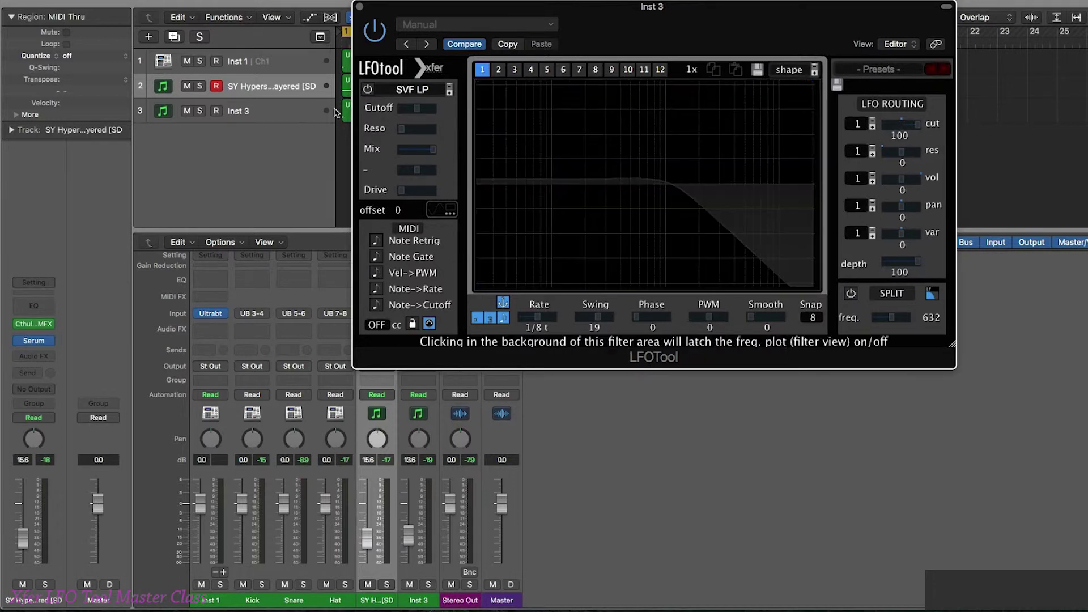
- Enable the SVF LP filter and, during playback, set the cutoff modulation to 53, raise the resonance, and set Smooth to 45
click(368, 89)
drag(406, 115, 422, 112)
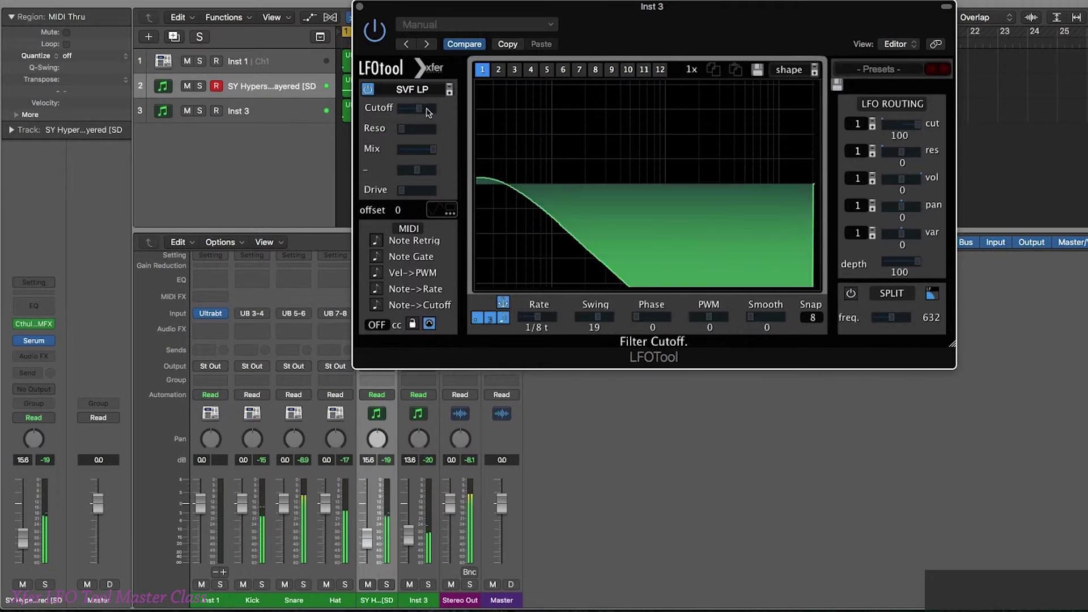
drag(894, 133, 891, 129)
mouse_move(427, 111)
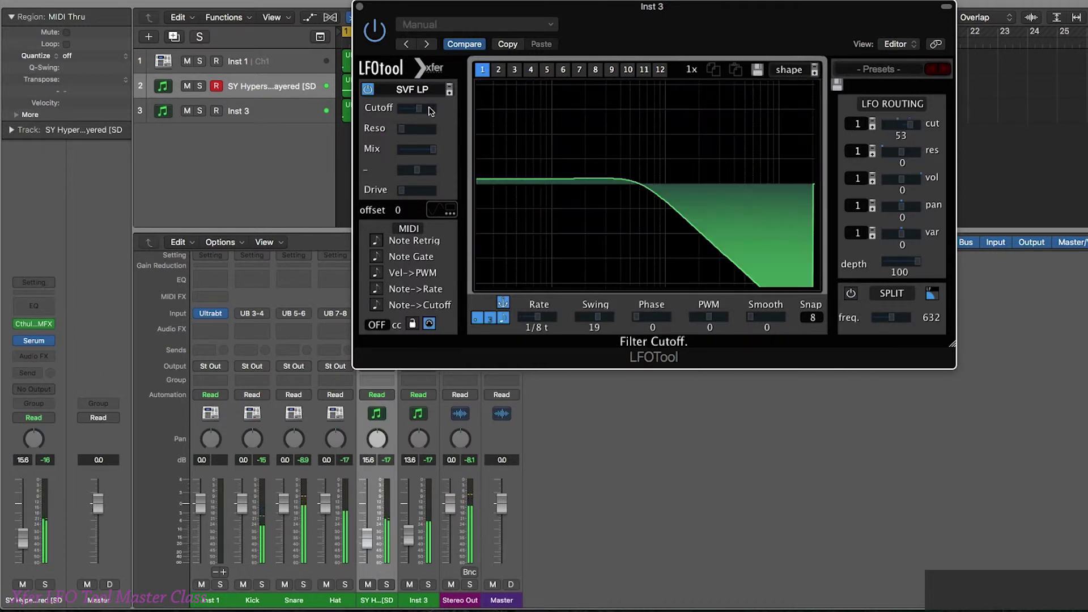
drag(406, 129, 471, 128)
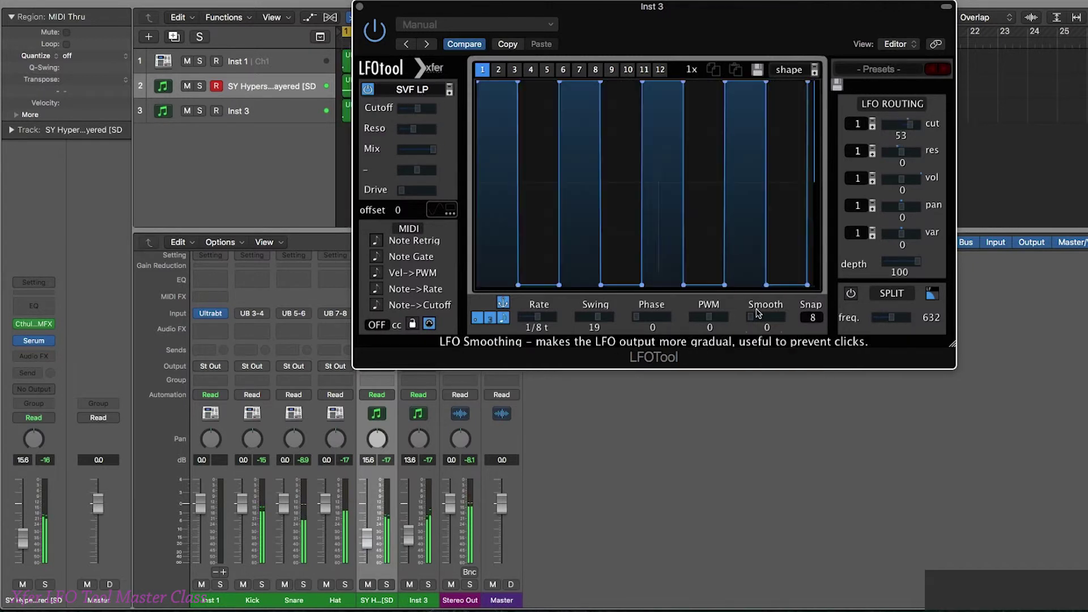
drag(752, 317, 820, 326)
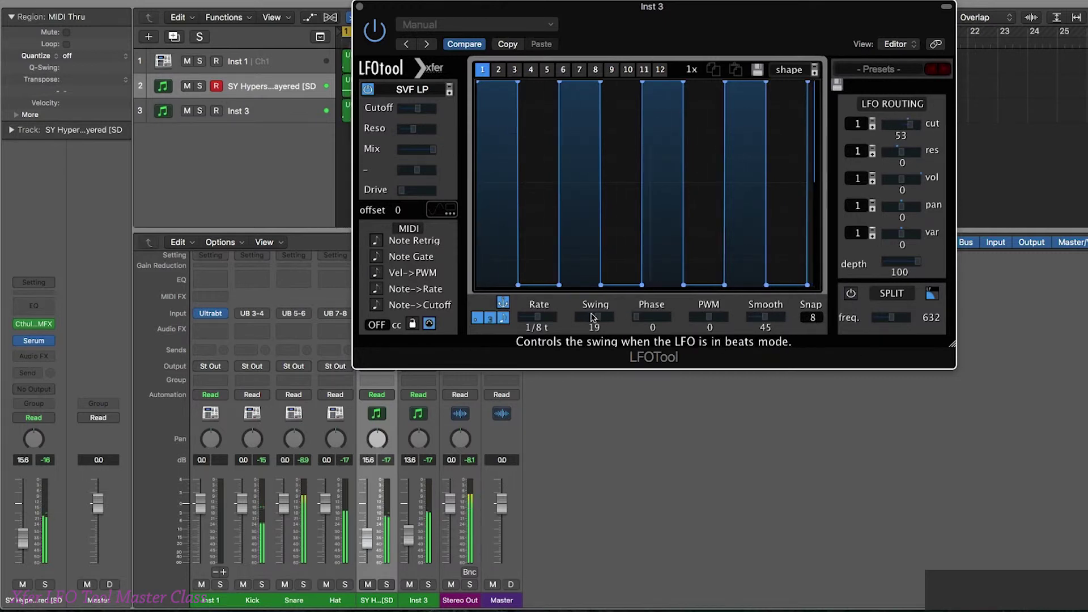
- Set swing to 2, phase to 72 and the cutoff modulation to 26, lower the filter mix and slightly raise the filter cutoff
drag(598, 319, 686, 318)
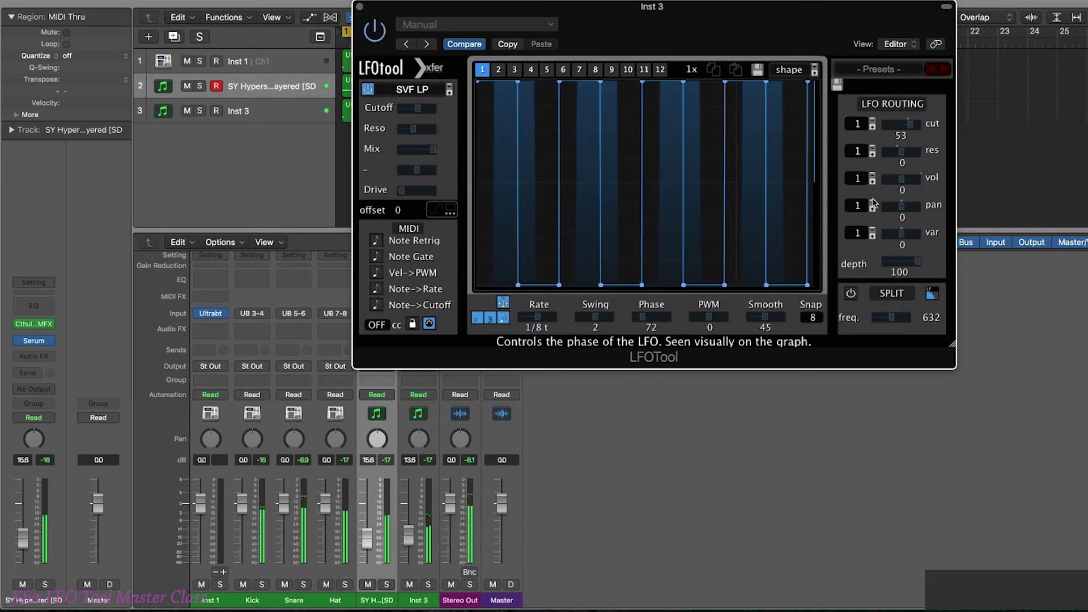
drag(901, 130, 896, 131)
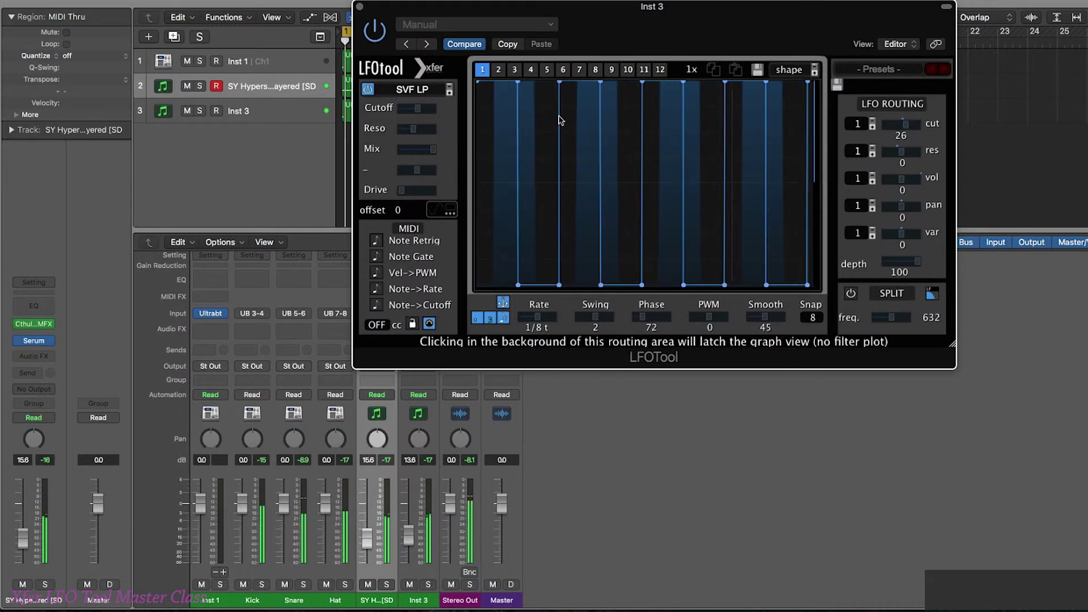
mouse_move(433, 149)
mouse_down()
mouse_move(409, 151)
mouse_move(424, 149)
mouse_up()
drag(434, 111, 439, 112)
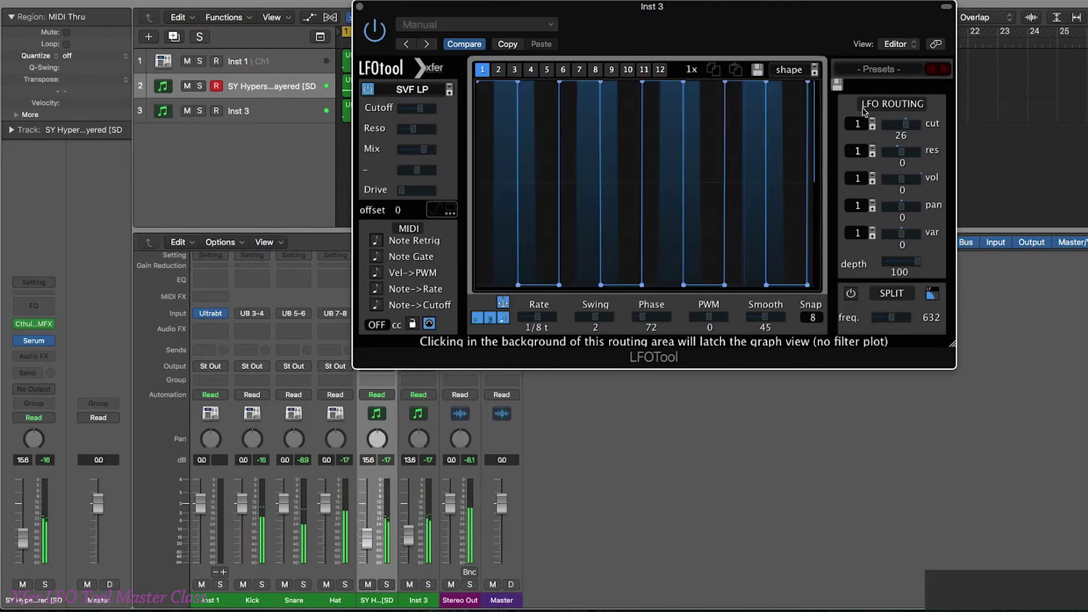
- Set the LFO rate to 1/4, cutoff modulation to 49, swing to 25 and phase to 52, and slightly readjust the filter mix
drag(538, 317, 532, 318)
drag(908, 129, 922, 126)
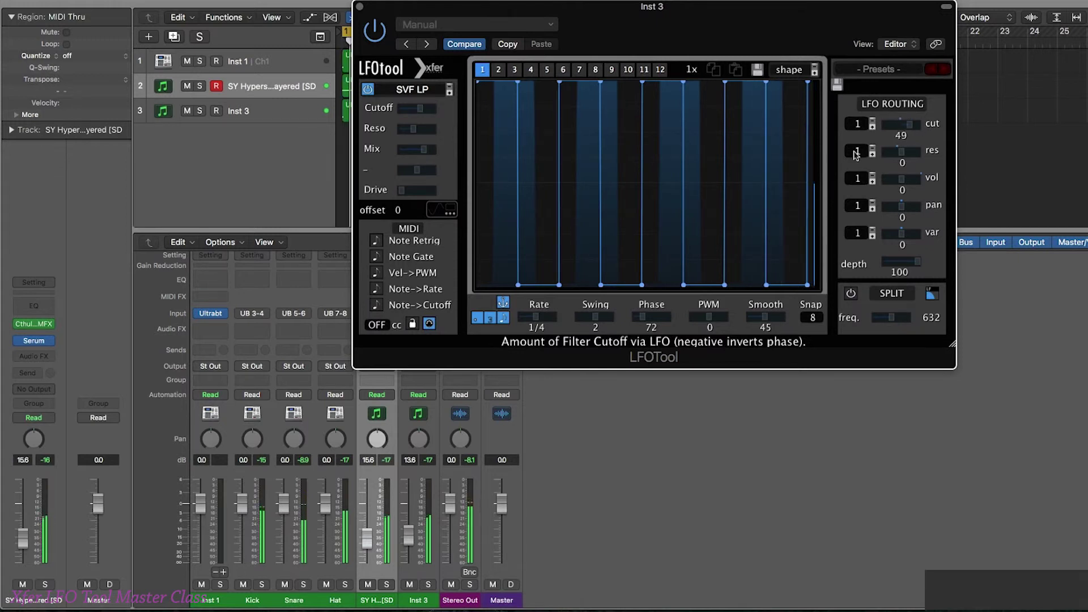
drag(643, 317, 609, 318)
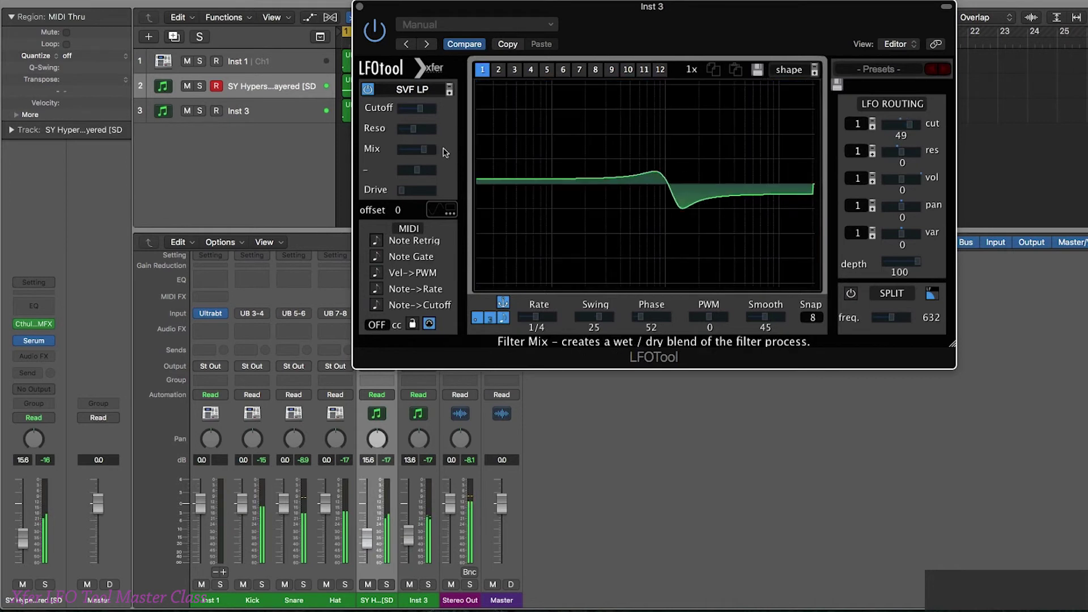
drag(444, 148, 406, 152)
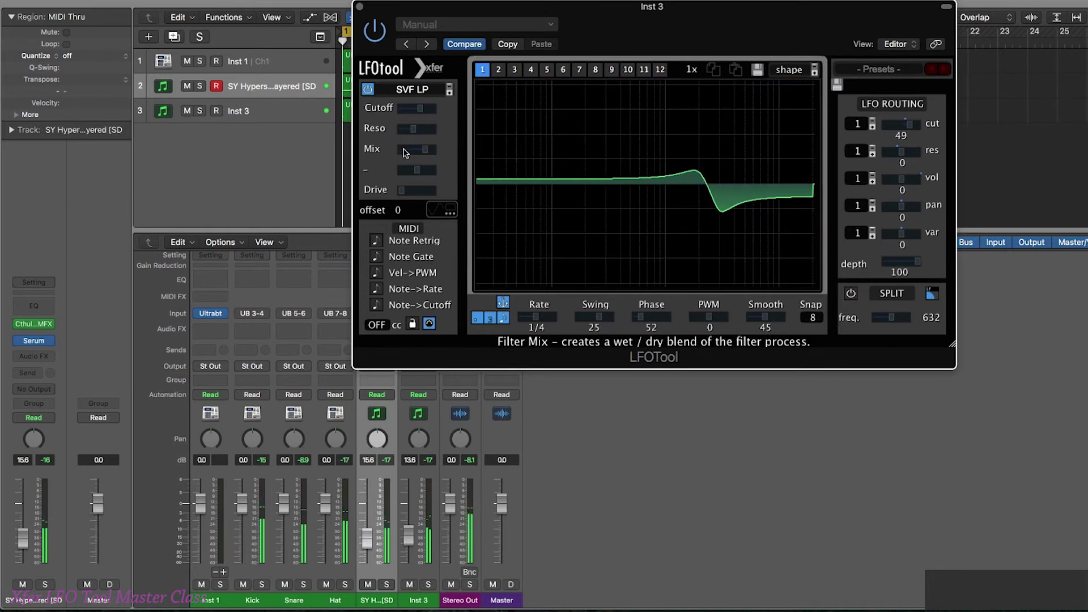